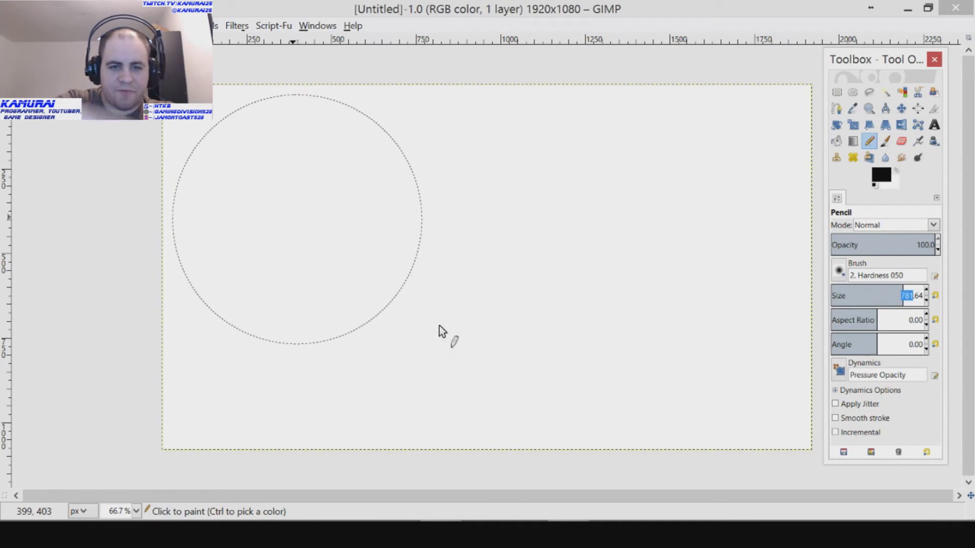
Set the Pencil tool size to 5.
type("5")
key("Return")
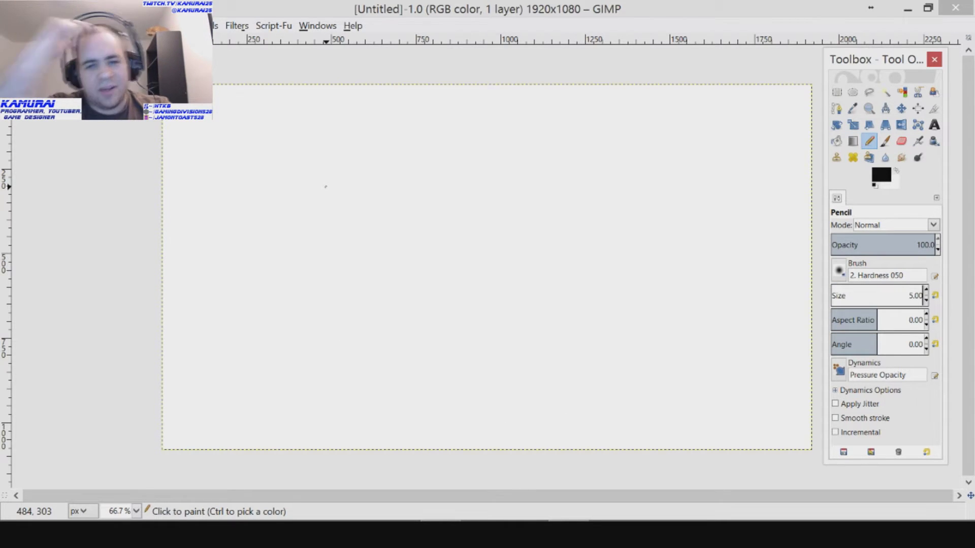
left_click(325, 187)
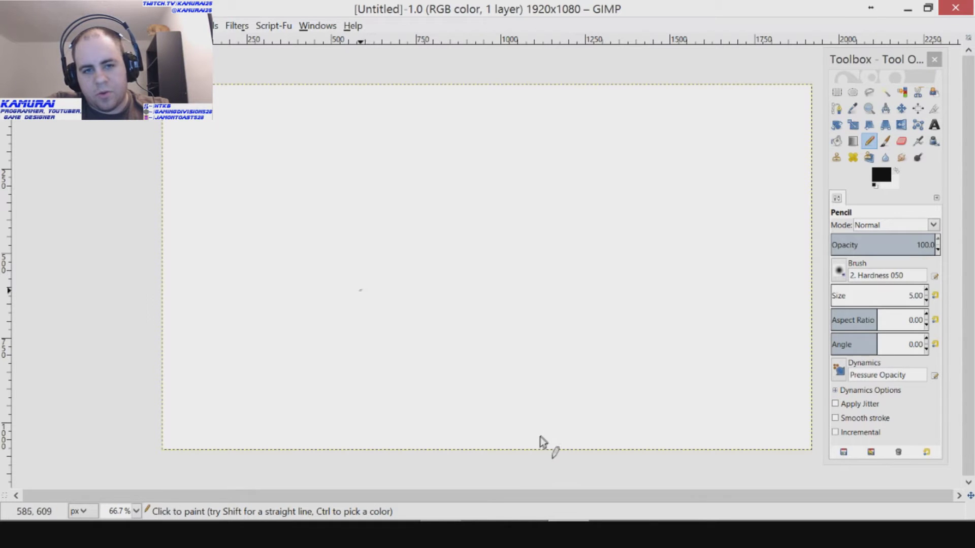
Freehand the octopus head, round mouth, two eyes and the first lower-left tentacles.
mouse_move(352, 276)
left_mouse_down()
mouse_move(340, 210)
mouse_move(364, 156)
mouse_move(389, 134)
mouse_move(433, 121)
mouse_move(512, 118)
mouse_move(542, 134)
mouse_move(558, 166)
mouse_move(544, 236)
mouse_move(512, 304)
left_mouse_up()
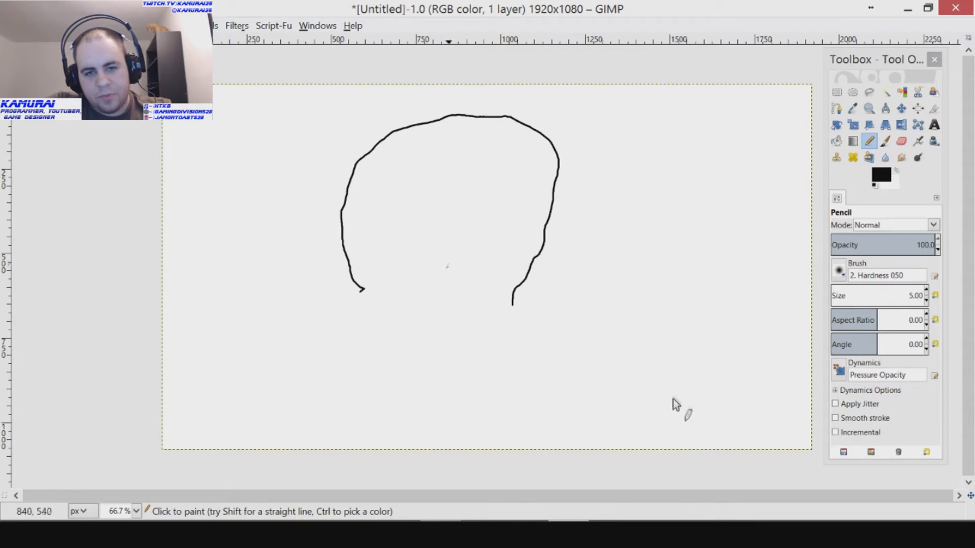
mouse_move(452, 273)
left_mouse_down()
mouse_move(432, 254)
mouse_move(432, 284)
mouse_move(449, 261)
mouse_move(441, 238)
mouse_move(415, 247)
mouse_move(404, 269)
mouse_move(412, 290)
mouse_move(447, 302)
mouse_move(464, 296)
mouse_move(476, 270)
mouse_move(465, 251)
left_mouse_up()
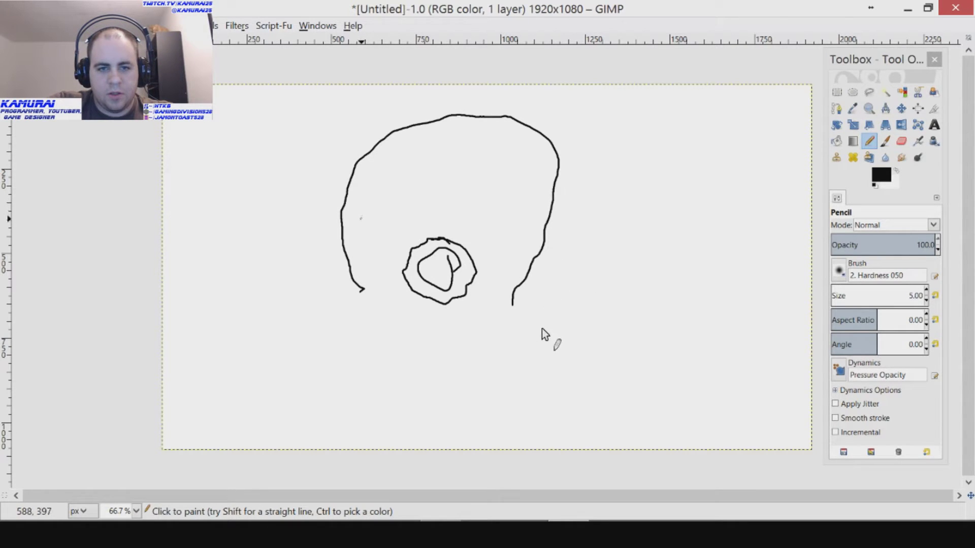
mouse_move(361, 214)
left_mouse_down()
mouse_move(418, 151)
mouse_move(441, 169)
mouse_move(432, 207)
mouse_move(361, 216)
left_mouse_up()
mouse_move(458, 219)
left_mouse_down()
mouse_move(472, 168)
mouse_move(524, 230)
mouse_move(455, 222)
left_mouse_up()
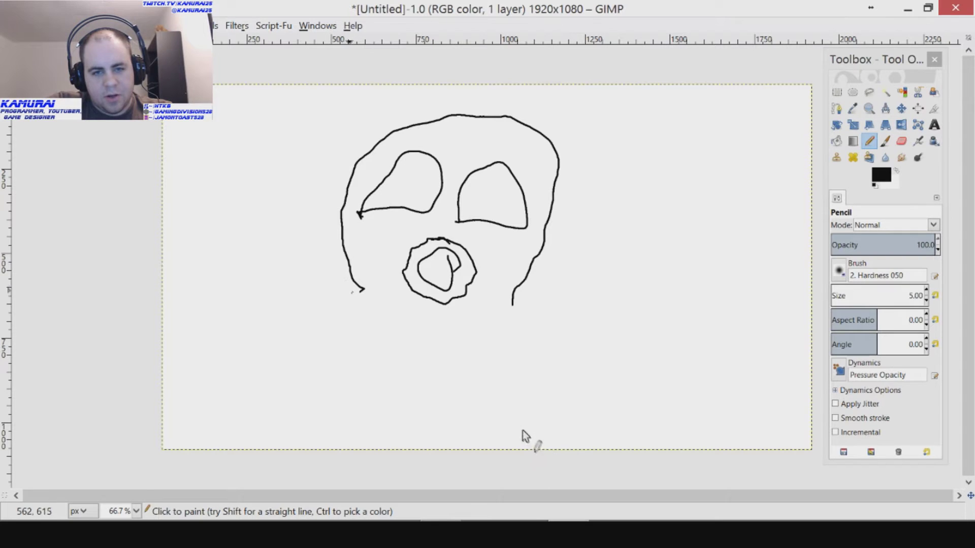
mouse_move(353, 287)
left_mouse_down()
mouse_move(306, 283)
mouse_move(276, 310)
mouse_move(255, 372)
mouse_move(218, 379)
mouse_move(197, 370)
mouse_move(188, 388)
mouse_move(210, 404)
mouse_move(233, 396)
mouse_move(228, 373)
mouse_move(195, 361)
mouse_move(187, 386)
mouse_move(216, 404)
mouse_move(233, 388)
mouse_move(251, 402)
mouse_move(271, 395)
mouse_move(306, 345)
mouse_move(341, 325)
mouse_move(336, 377)
mouse_move(289, 413)
mouse_move(335, 423)
mouse_move(306, 393)
mouse_move(287, 401)
mouse_move(341, 418)
mouse_move(345, 400)
mouse_move(344, 408)
mouse_move(381, 366)
mouse_move(377, 348)
mouse_move(407, 331)
left_mouse_up()
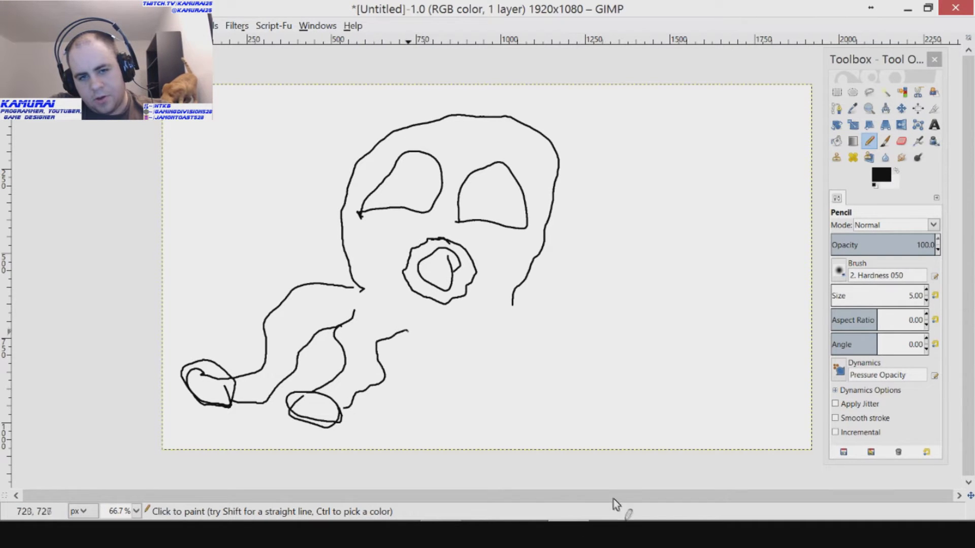
mouse_move(407, 331)
left_mouse_down()
mouse_move(440, 341)
mouse_move(450, 373)
left_mouse_up()
Close the lower middle tentacle with a rounded foot and draw a right-side tentacle.
mouse_move(469, 409)
left_mouse_down()
mouse_move(498, 411)
mouse_move(513, 384)
mouse_move(476, 377)
mouse_move(468, 408)
mouse_move(495, 415)
mouse_move(521, 397)
mouse_move(500, 379)
mouse_move(470, 389)
mouse_move(492, 417)
left_mouse_up()
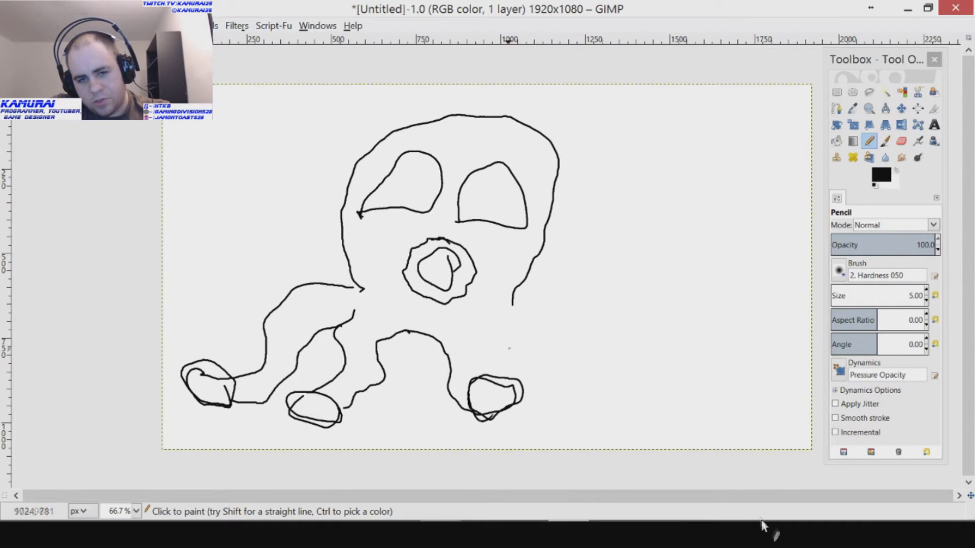
left_click_drag(488, 347, 508, 380)
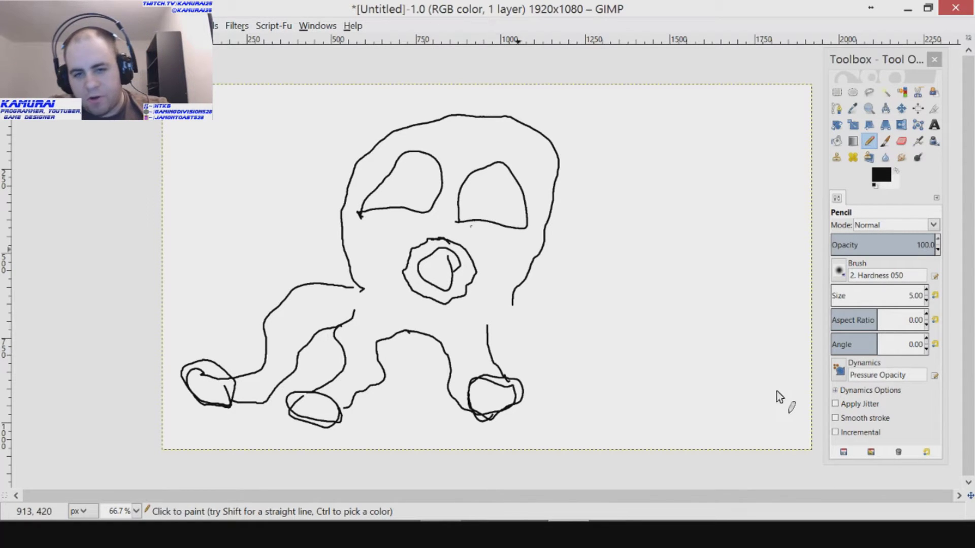
mouse_move(506, 293)
left_mouse_down()
mouse_move(533, 317)
mouse_move(580, 310)
mouse_move(607, 329)
mouse_move(616, 350)
mouse_move(609, 372)
mouse_move(561, 376)
left_mouse_up()
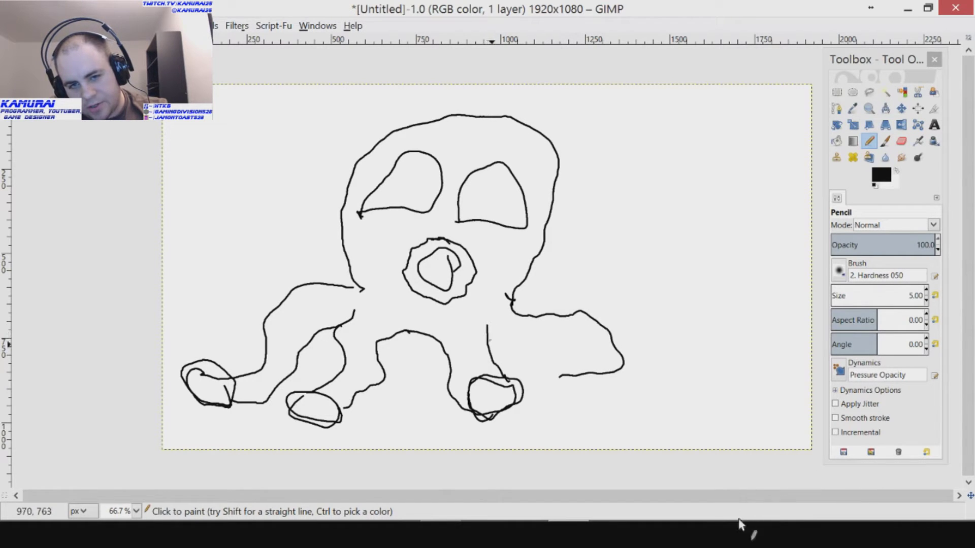
mouse_move(495, 352)
left_mouse_down()
mouse_move(583, 353)
mouse_move(614, 372)
mouse_move(615, 328)
mouse_move(588, 334)
mouse_move(613, 360)
mouse_move(623, 319)
mouse_move(606, 368)
left_mouse_up()
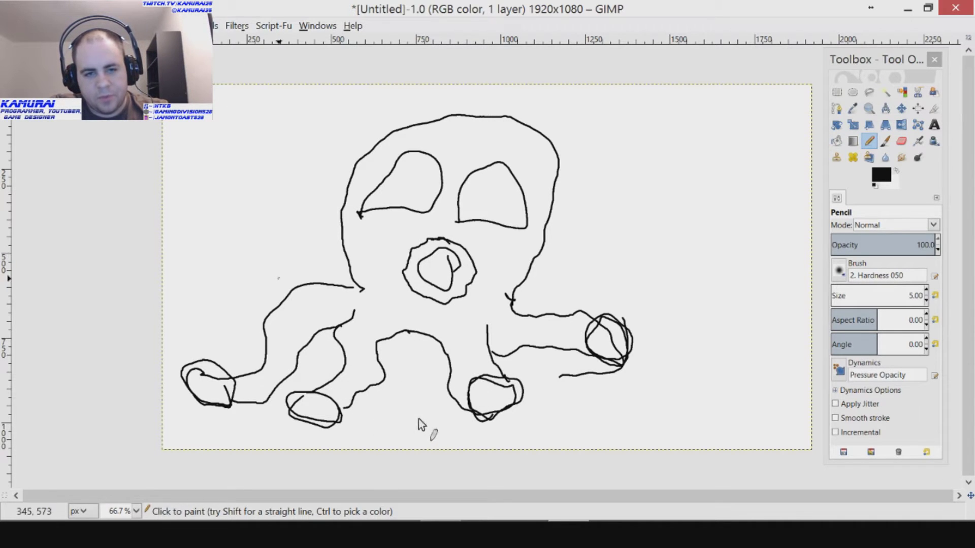
Draw the long left, upper-left and upper-right tentacles with rounded tips.
mouse_move(290, 291)
left_mouse_down()
mouse_move(264, 273)
mouse_move(193, 261)
mouse_move(175, 240)
mouse_move(218, 229)
left_mouse_up()
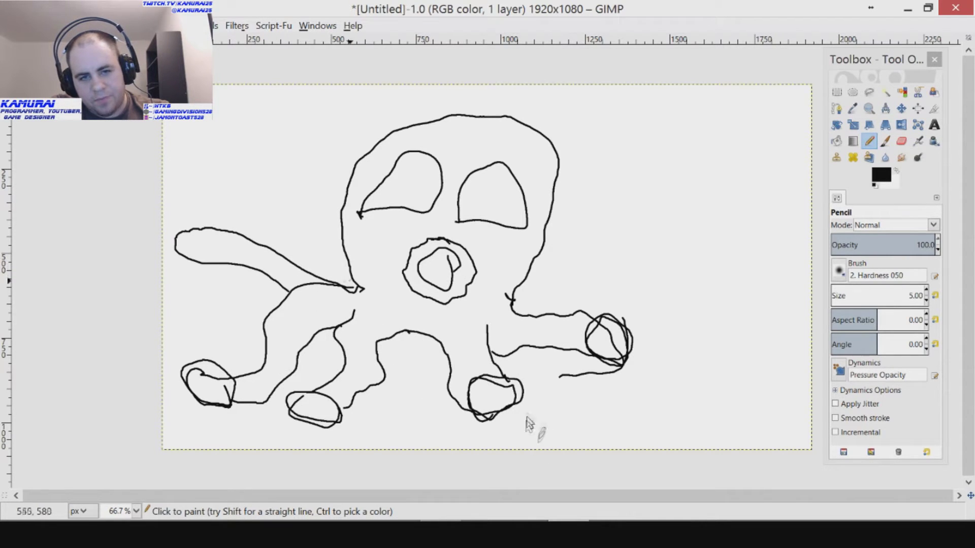
mouse_move(329, 279)
left_mouse_down()
mouse_move(308, 261)
mouse_move(309, 228)
mouse_move(248, 177)
mouse_move(286, 164)
mouse_move(334, 215)
mouse_move(350, 262)
left_mouse_up()
mouse_move(300, 188)
left_mouse_down()
mouse_move(257, 183)
mouse_move(275, 165)
mouse_move(314, 179)
mouse_move(253, 173)
mouse_move(278, 165)
mouse_move(293, 176)
left_mouse_up()
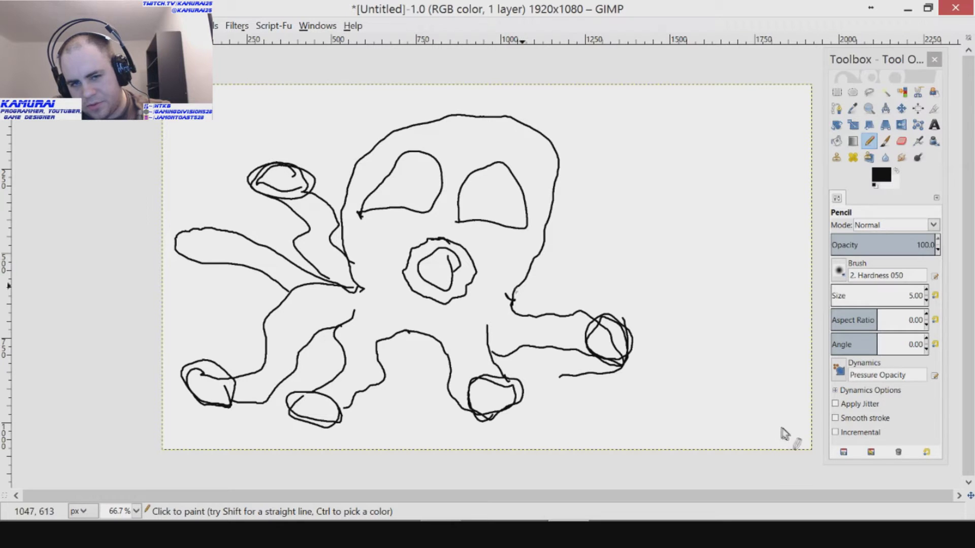
mouse_move(522, 287)
left_mouse_down()
mouse_move(574, 252)
mouse_move(657, 258)
mouse_move(616, 250)
mouse_move(669, 244)
left_mouse_up()
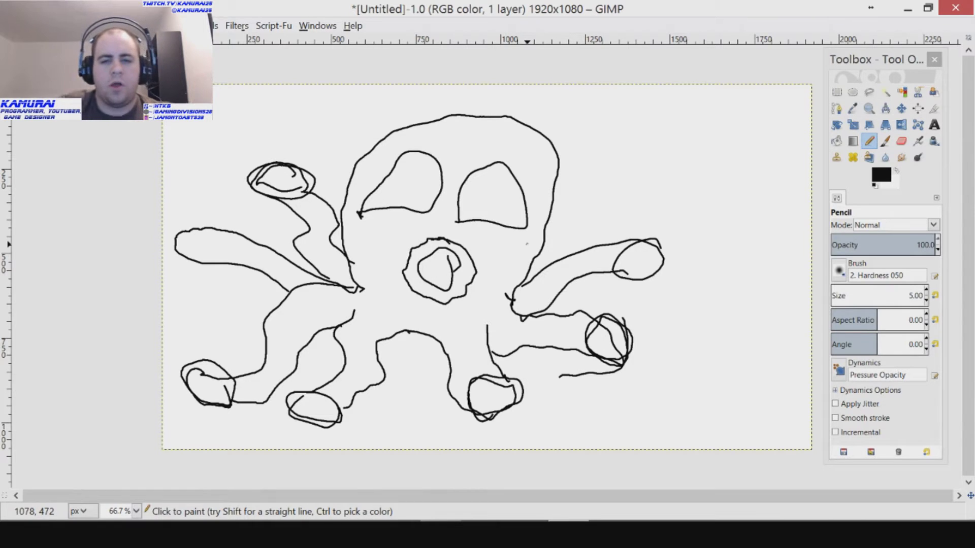
mouse_move(544, 238)
left_mouse_down()
mouse_move(596, 151)
mouse_move(645, 165)
mouse_move(613, 183)
mouse_move(606, 147)
mouse_move(634, 153)
mouse_move(647, 170)
mouse_move(595, 179)
mouse_move(608, 204)
mouse_move(576, 252)
left_mouse_up()
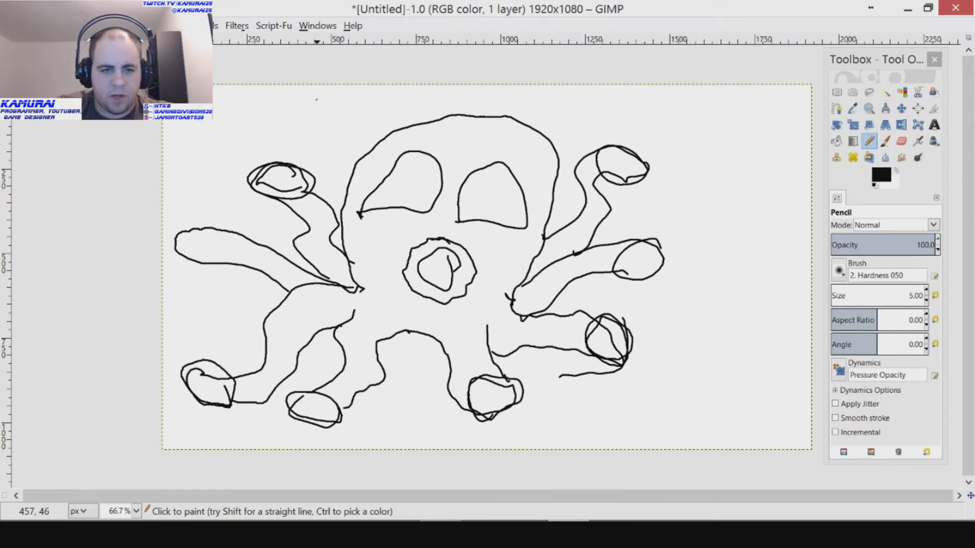
mouse_move(197, 232)
left_mouse_down()
mouse_move(172, 233)
mouse_move(204, 256)
mouse_move(196, 223)
mouse_move(178, 257)
mouse_move(213, 233)
left_mouse_up()
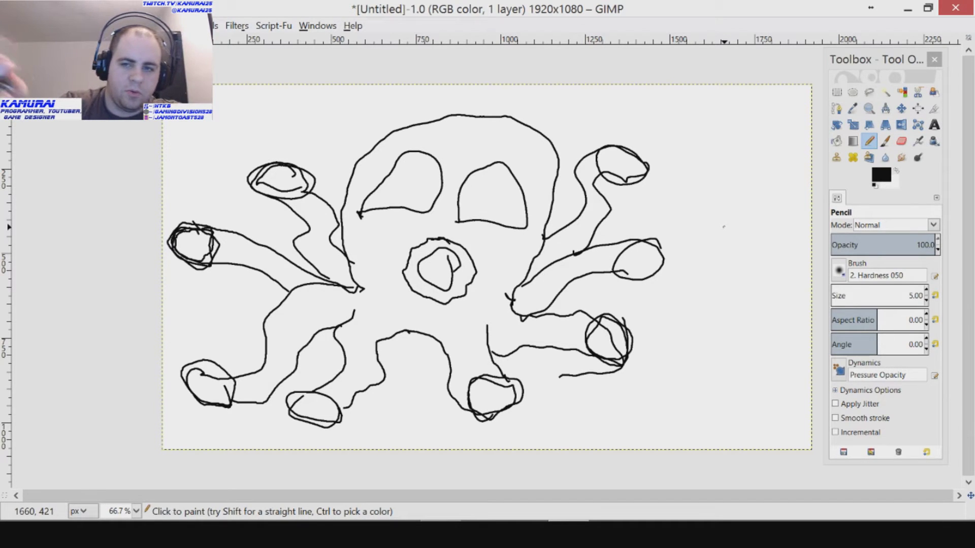
Create a new layer named '2nd Layer' with Transparency fill.
right_click(692, 209)
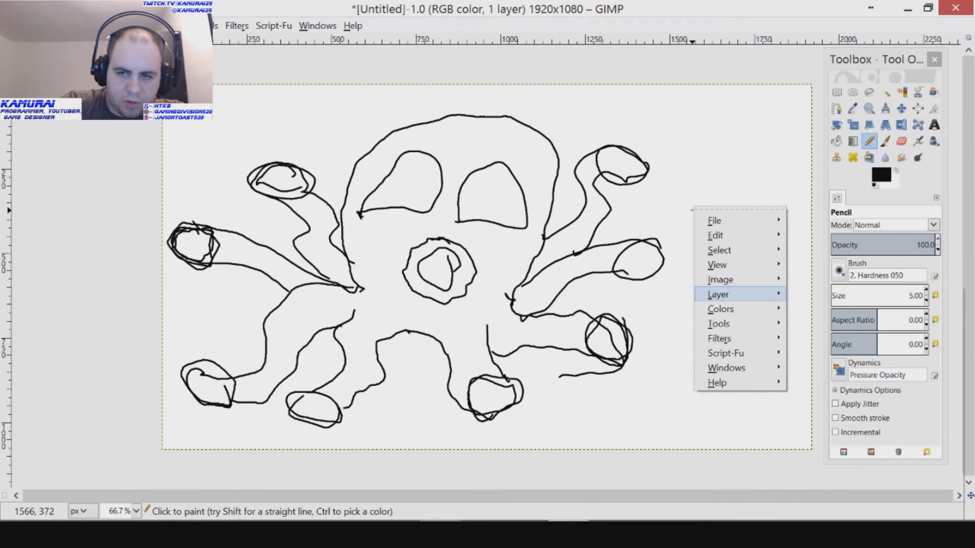
mouse_move(718, 294)
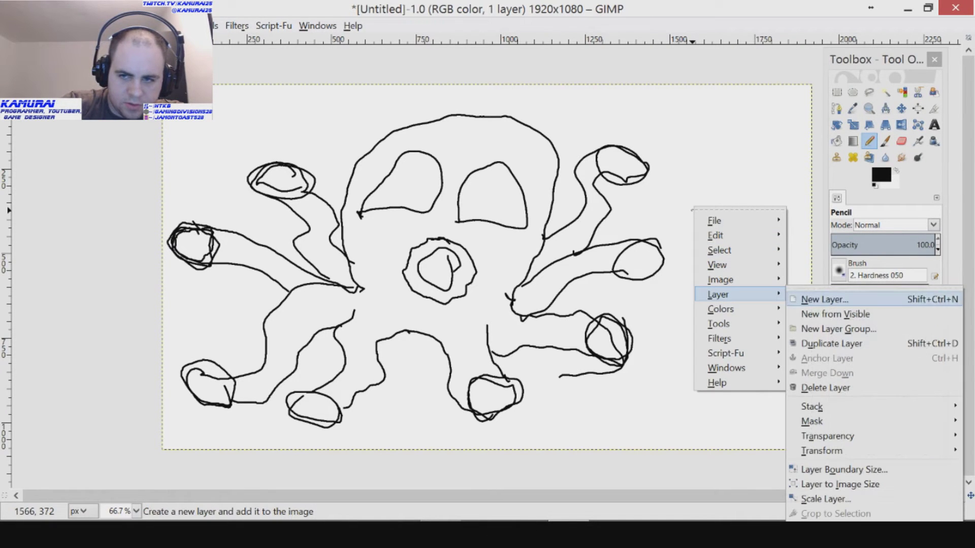
left_click(823, 299)
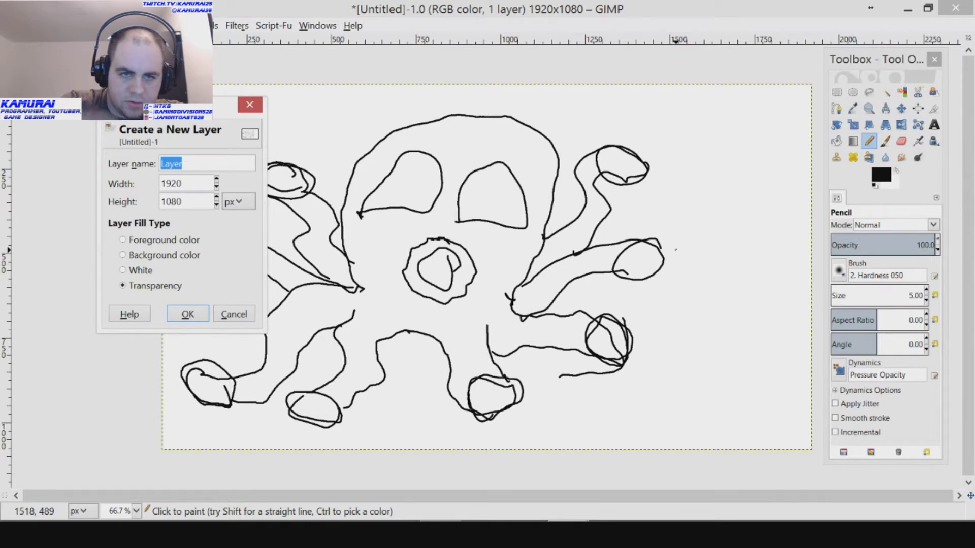
type("2nd")
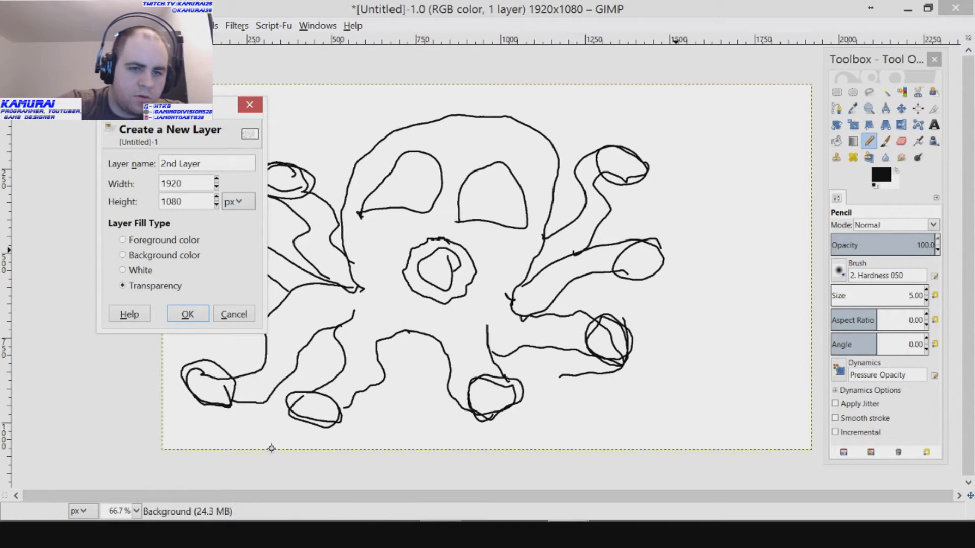
left_click(187, 312)
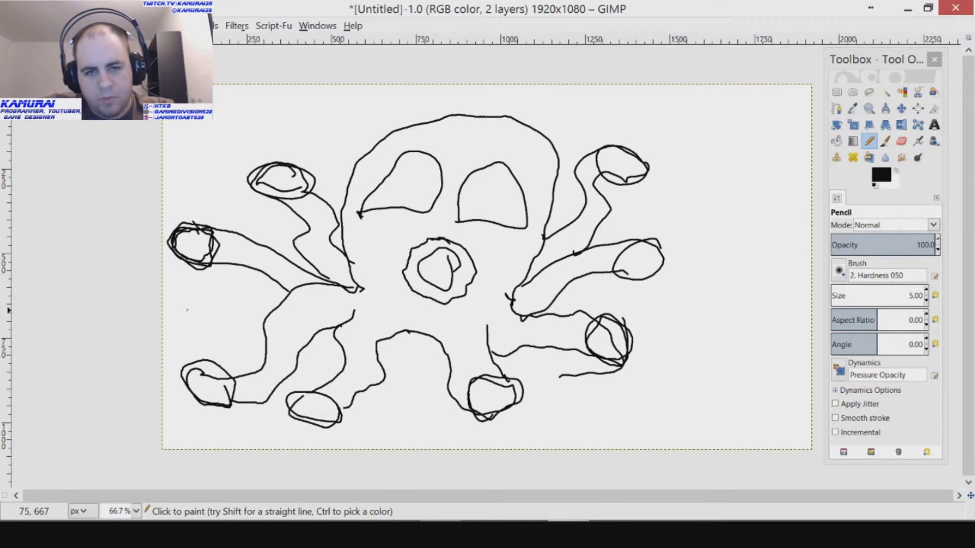
Retrace the left eye outline with thick black strokes, undoing stray marks.
left_click_drag(434, 219, 443, 186)
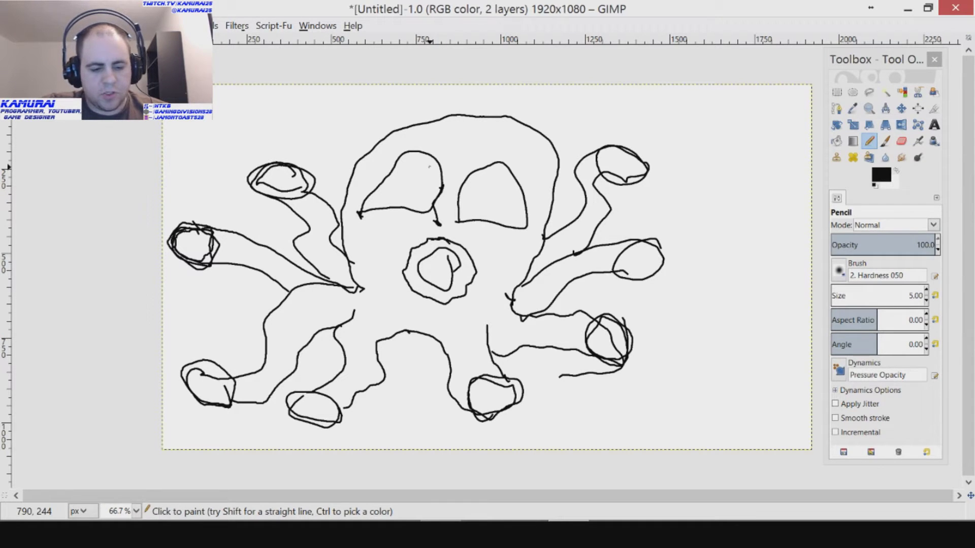
key("ctrl+z")
key("ctrl+z")
mouse_move(431, 215)
left_mouse_down()
mouse_move(432, 166)
mouse_move(416, 152)
mouse_move(398, 144)
mouse_move(369, 189)
left_mouse_up()
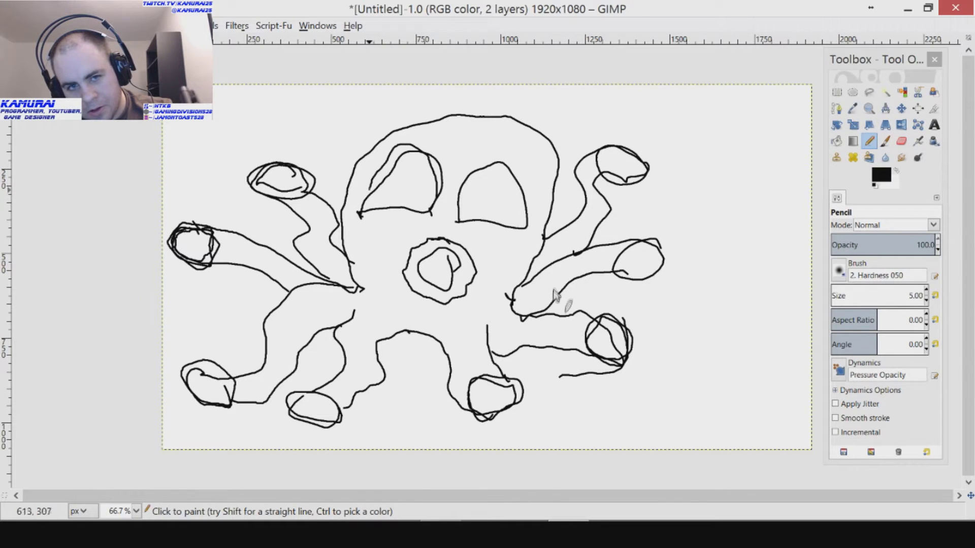
key("ctrl+y")
left_click_drag(436, 210, 437, 185)
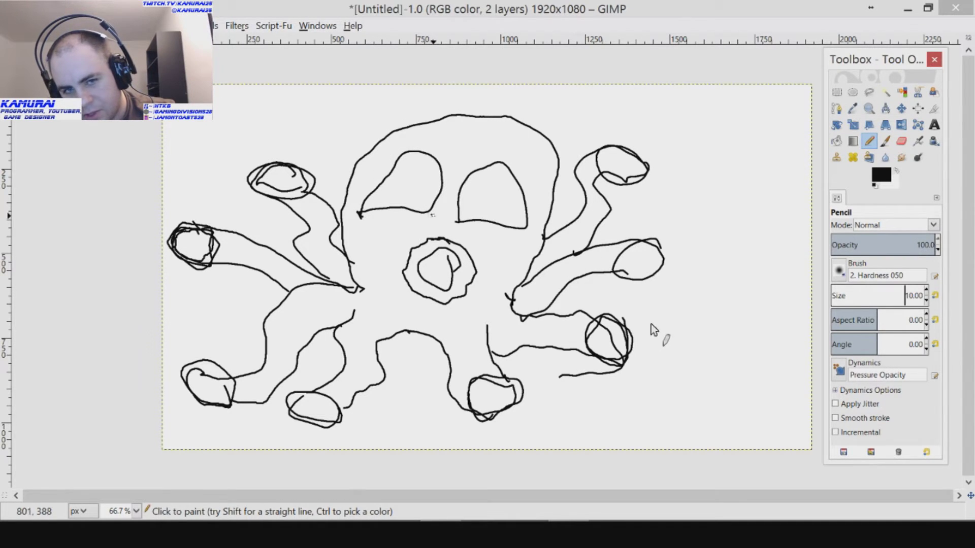
left_click(435, 212)
left_click(433, 214)
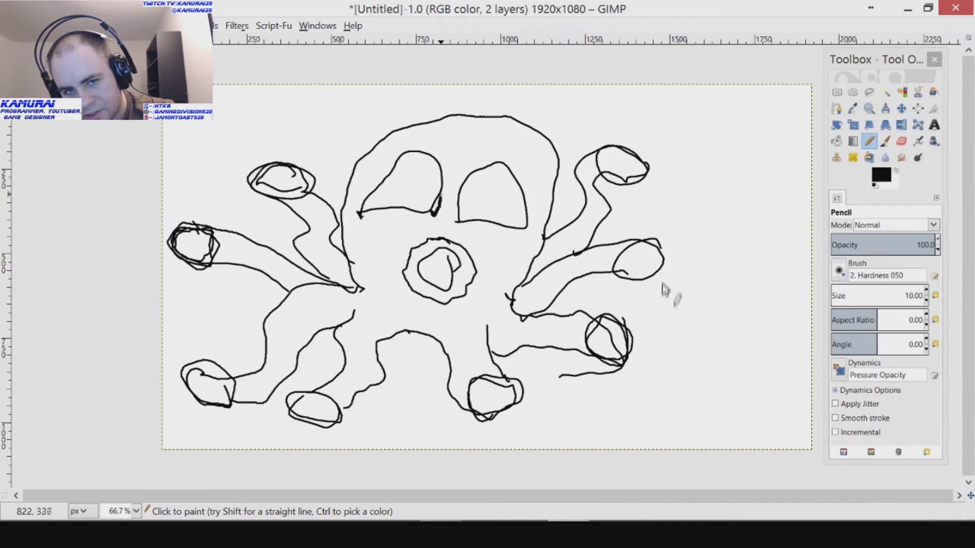
left_click_drag(438, 162, 425, 152)
mouse_move(413, 146)
left_mouse_down()
mouse_move(386, 156)
mouse_move(356, 211)
mouse_move(380, 158)
mouse_move(414, 145)
mouse_move(438, 155)
mouse_move(436, 210)
mouse_move(353, 200)
mouse_move(358, 215)
mouse_move(435, 219)
mouse_move(354, 215)
left_mouse_up()
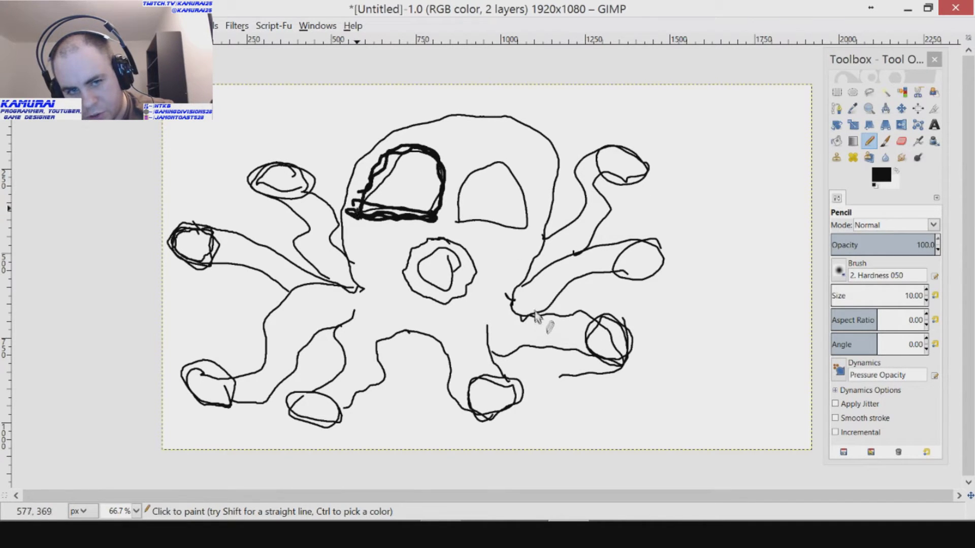
mouse_move(365, 172)
left_mouse_down()
mouse_move(373, 154)
mouse_move(412, 140)
mouse_move(462, 160)
left_mouse_up()
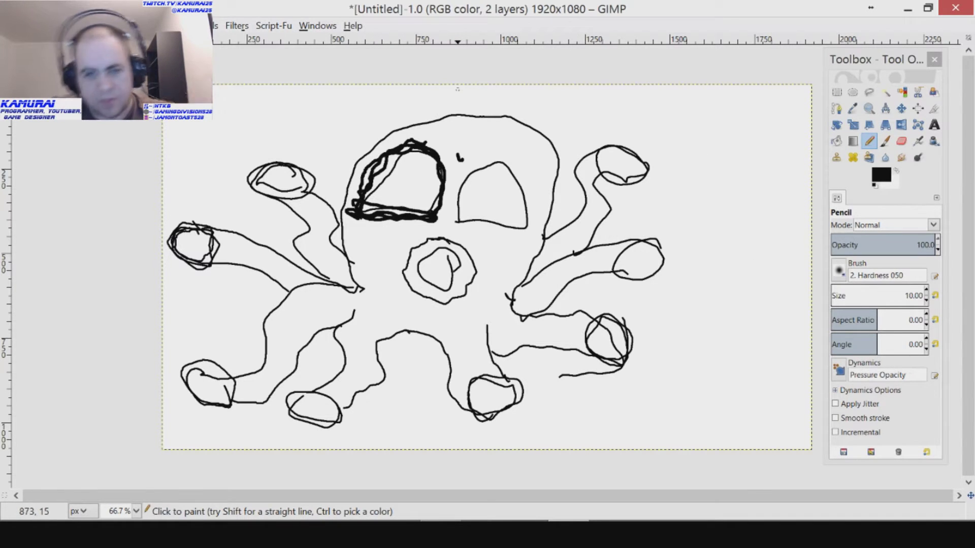
key("ctrl+z")
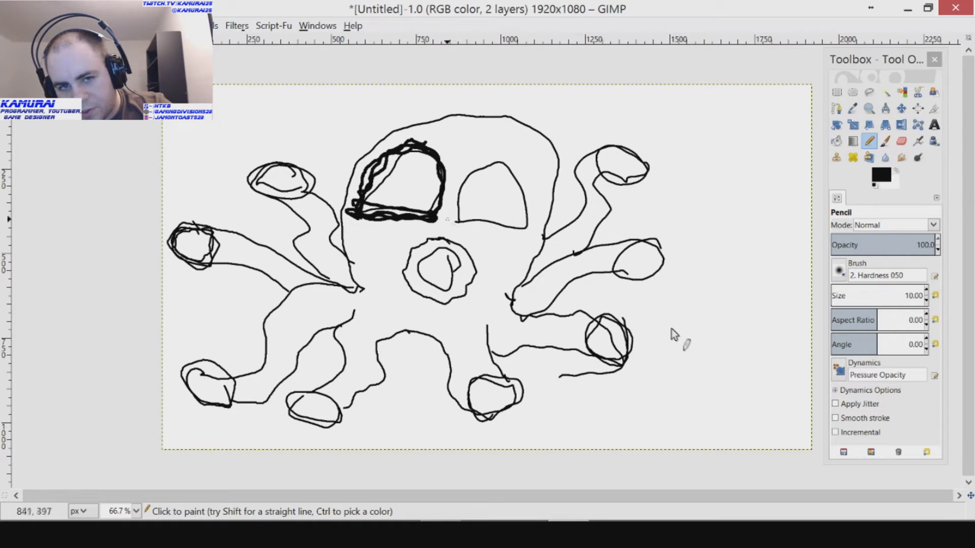
Thicken the right eye outline and the joint between body and left tentacle.
left_click_drag(451, 222, 530, 225)
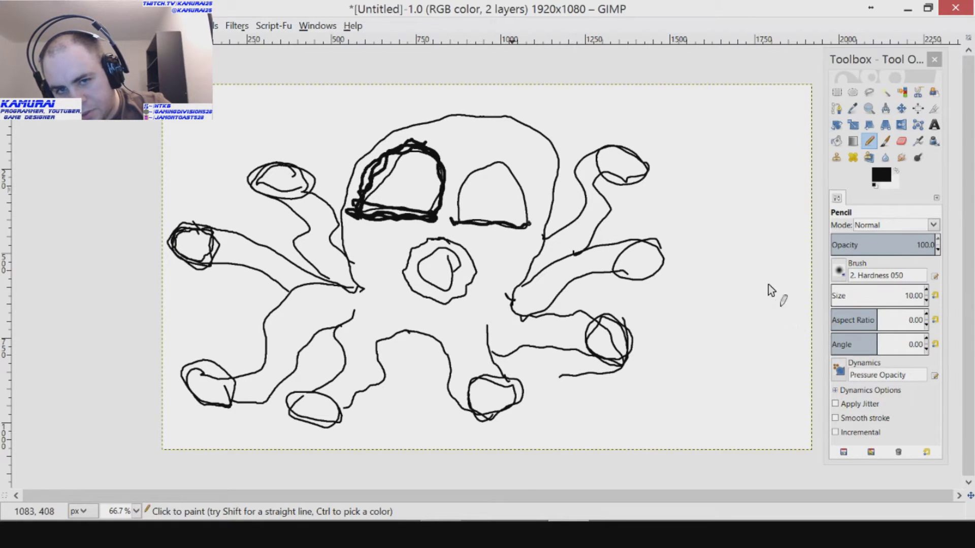
mouse_move(453, 225)
left_mouse_down()
mouse_move(463, 178)
mouse_move(505, 157)
mouse_move(530, 192)
mouse_move(531, 228)
left_mouse_up()
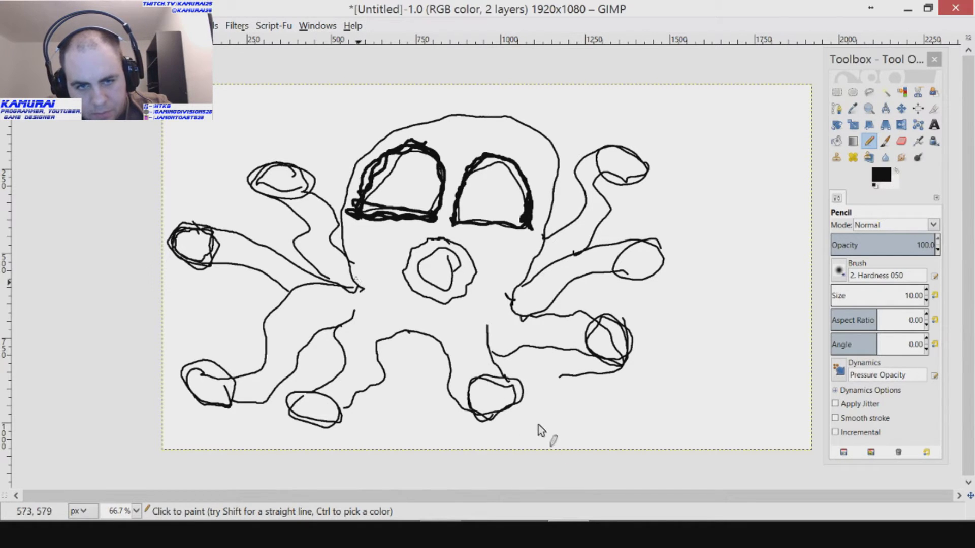
left_click_drag(361, 285, 348, 285)
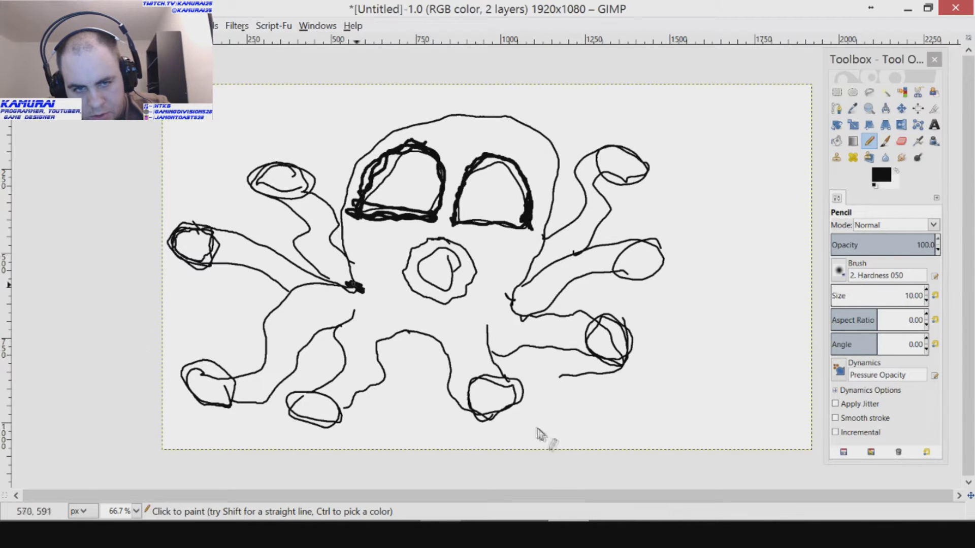
left_click_drag(349, 282, 339, 257)
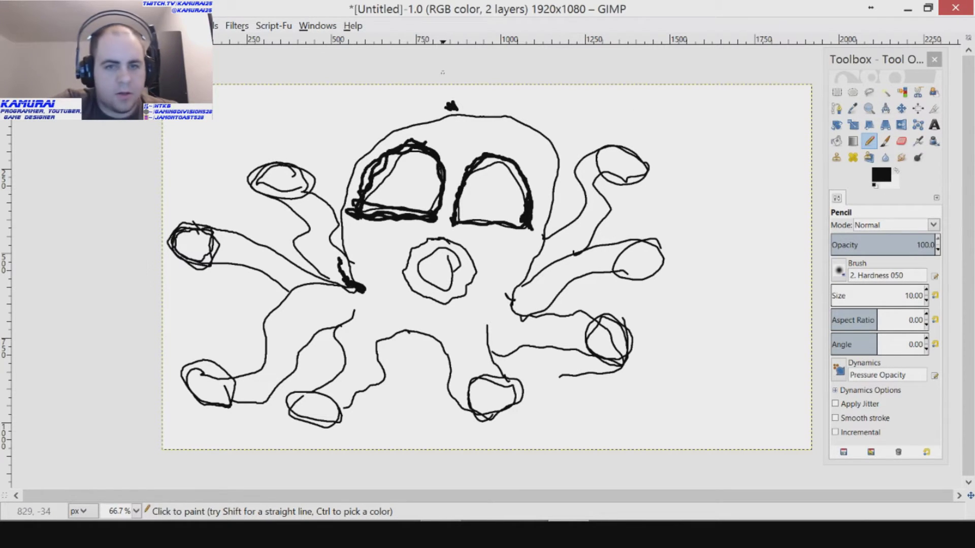
Retrace the left and right sides of the head with thick strokes, undoing stray marks beside it.
key("ctrl")
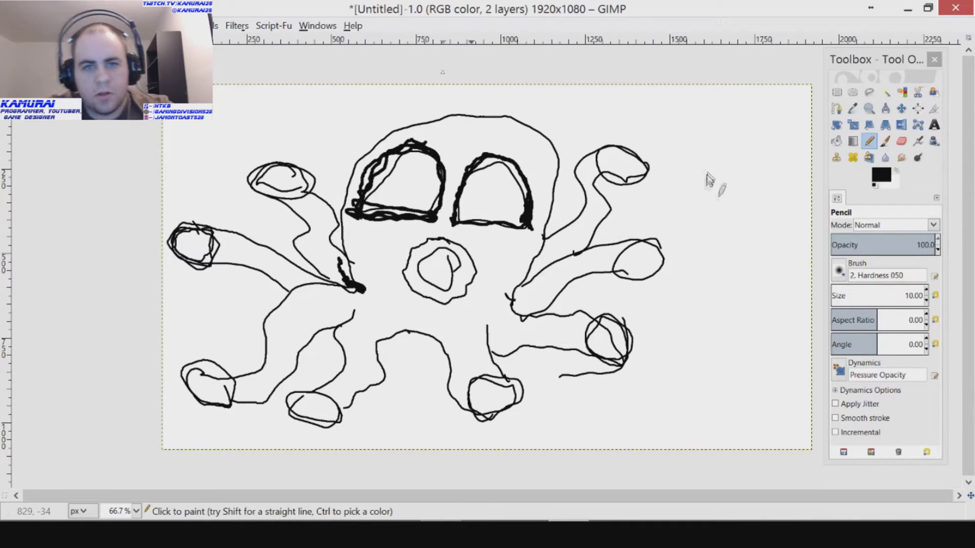
mouse_move(454, 104)
left_mouse_down()
mouse_move(398, 112)
mouse_move(363, 131)
mouse_move(336, 165)
mouse_move(338, 254)
left_mouse_up()
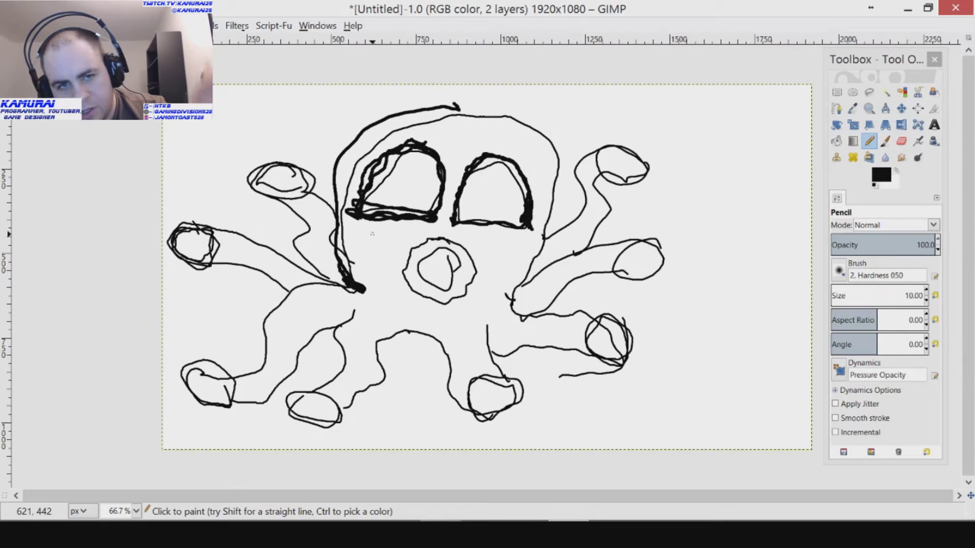
mouse_move(446, 109)
left_mouse_down()
mouse_move(508, 113)
mouse_move(554, 140)
mouse_move(558, 218)
mouse_move(514, 278)
mouse_move(486, 296)
mouse_move(508, 292)
mouse_move(503, 298)
left_mouse_up()
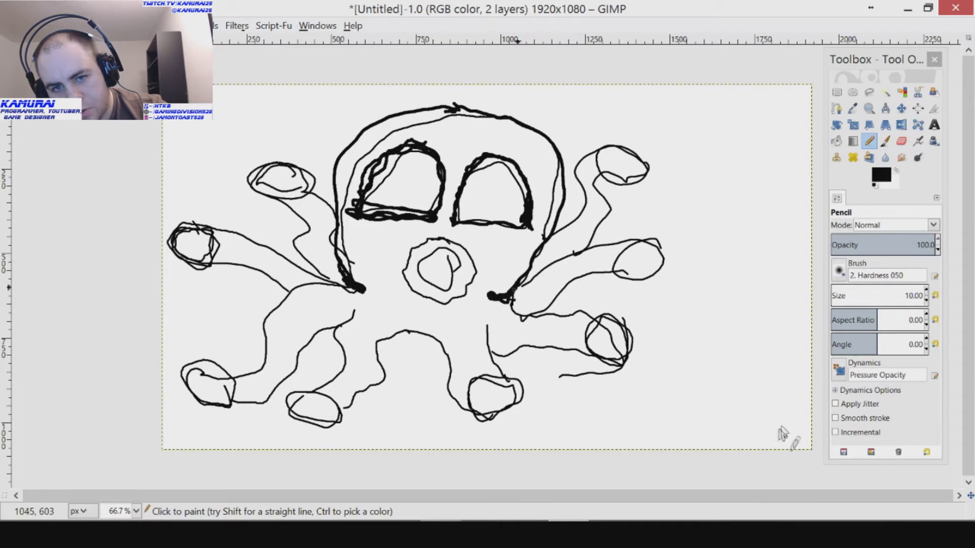
left_click_drag(560, 227, 578, 175)
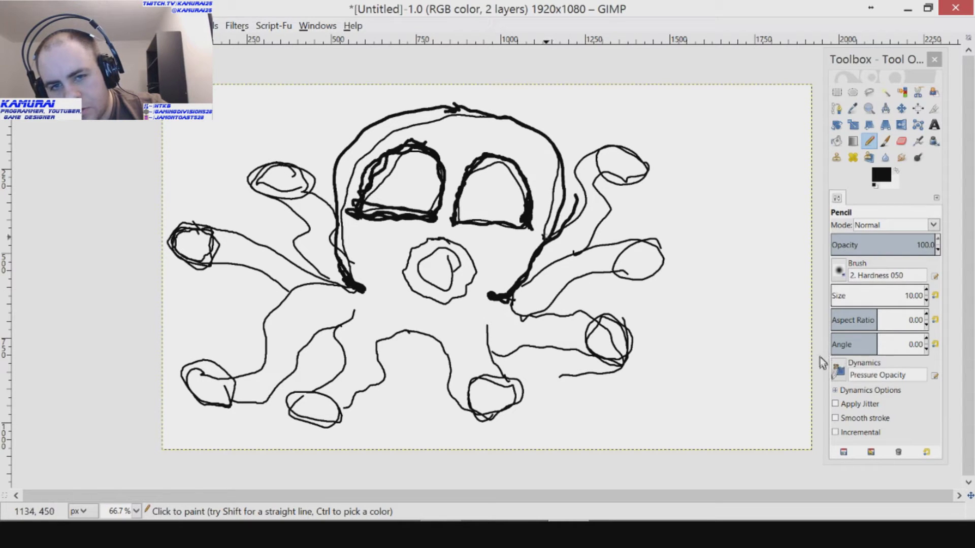
left_click_drag(557, 237, 579, 222)
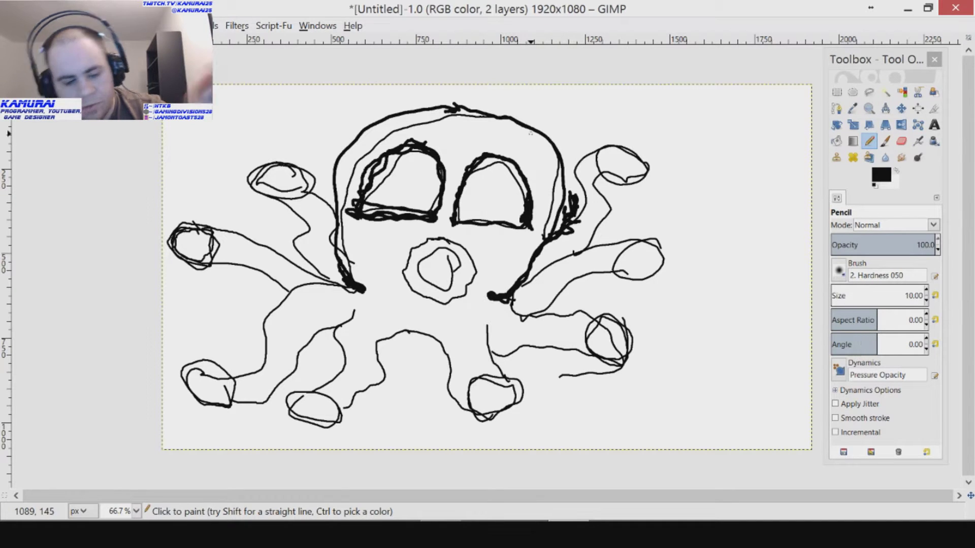
key("ctrl+z")
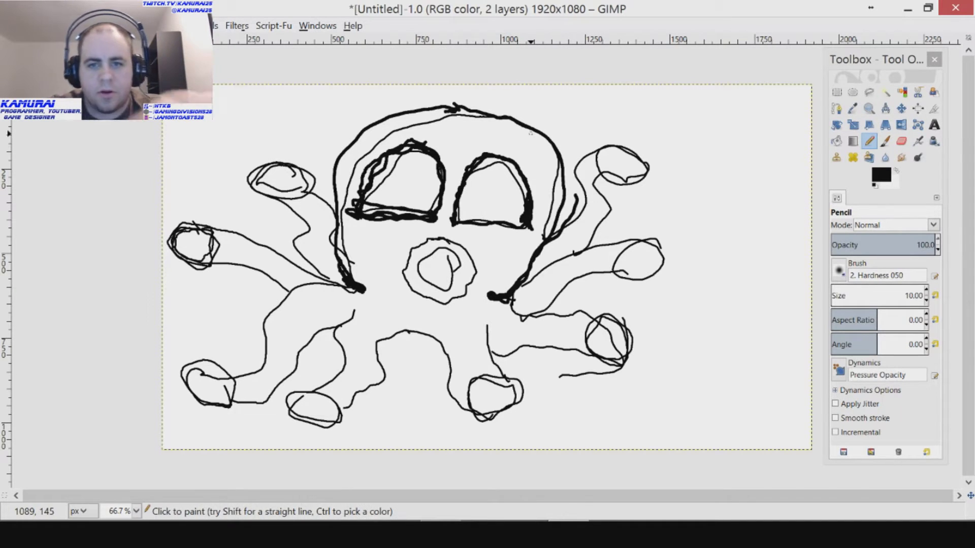
mouse_move(570, 194)
left_mouse_down()
mouse_move(588, 140)
mouse_move(600, 135)
left_mouse_up()
key("ctrl+z")
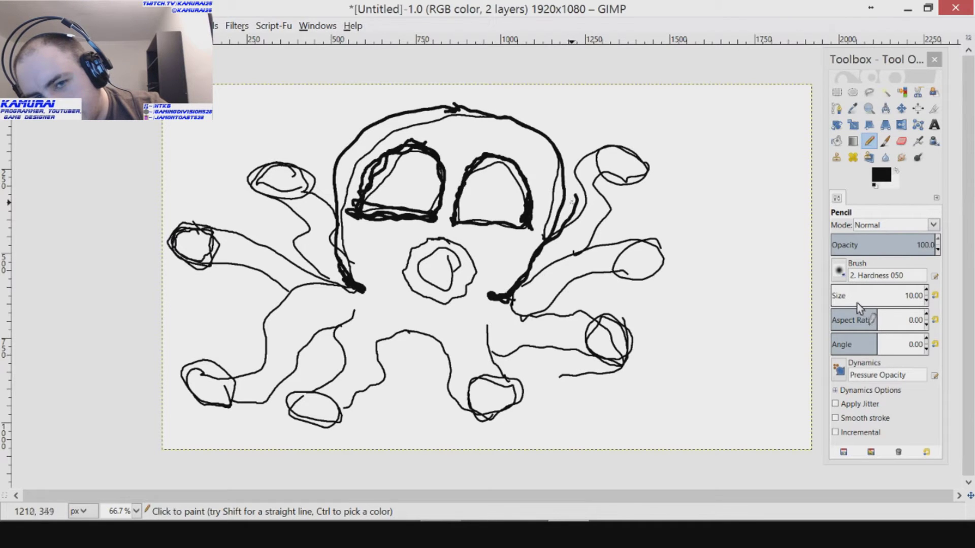
Undo the stray mark by the head, reselect Pencil, and thickly trace the upper-right tentacle.
left_click(572, 201)
left_click_drag(575, 204, 577, 195)
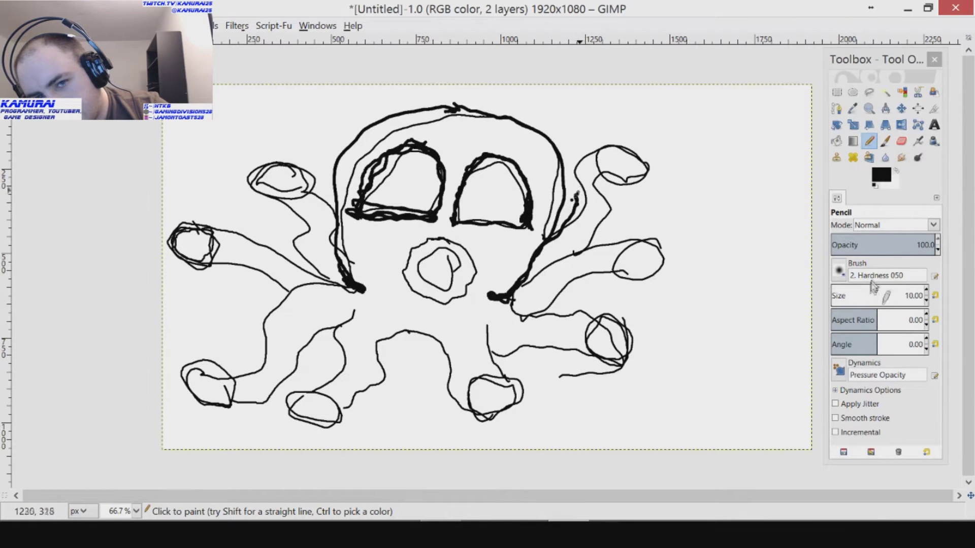
key("ctrl+z")
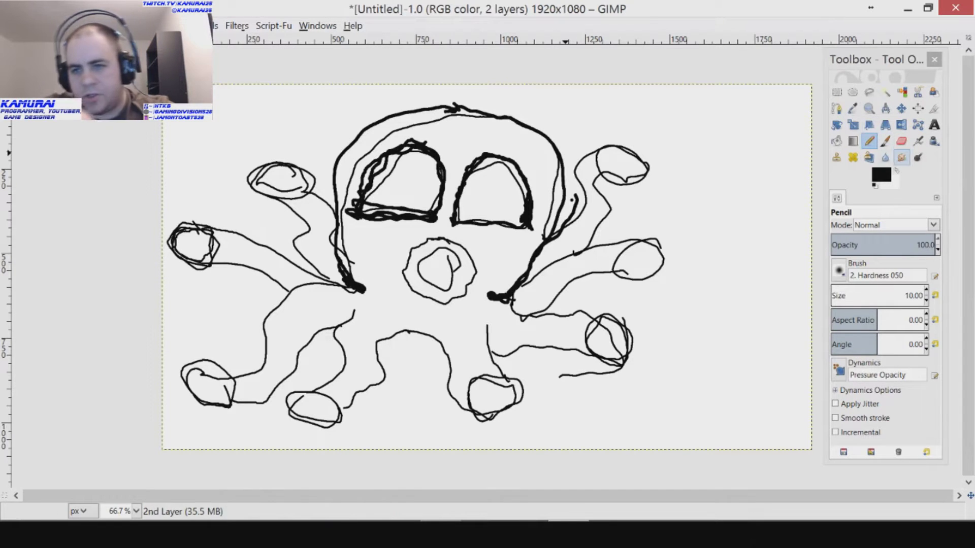
left_click(901, 157)
left_click(901, 142)
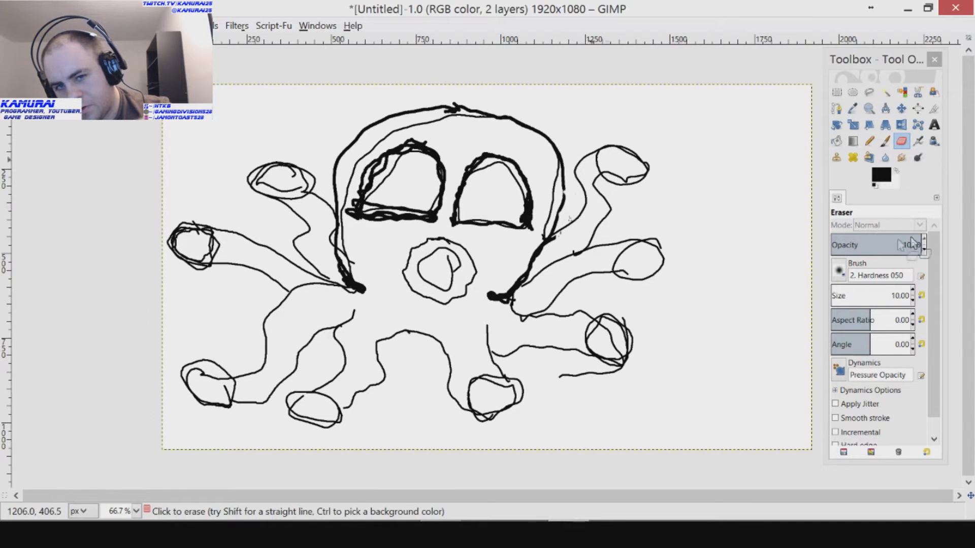
left_click(869, 141)
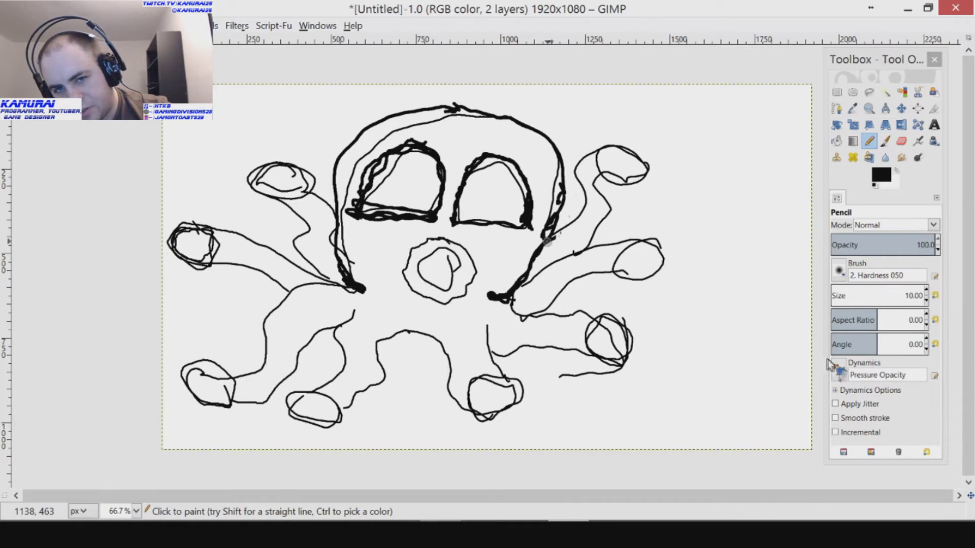
mouse_move(582, 181)
left_mouse_down()
mouse_move(581, 149)
mouse_move(618, 142)
mouse_move(646, 167)
left_mouse_up()
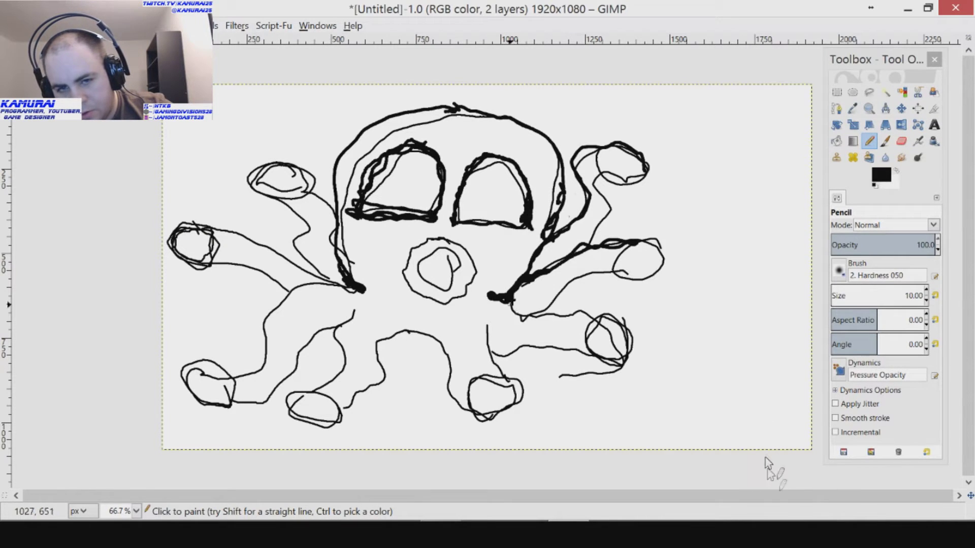
Thicken the right tentacle, the upper-left tentacle edges, and the left tentacle line downward.
mouse_move(514, 309)
left_mouse_down()
mouse_move(530, 322)
mouse_move(594, 323)
mouse_move(538, 320)
left_mouse_up()
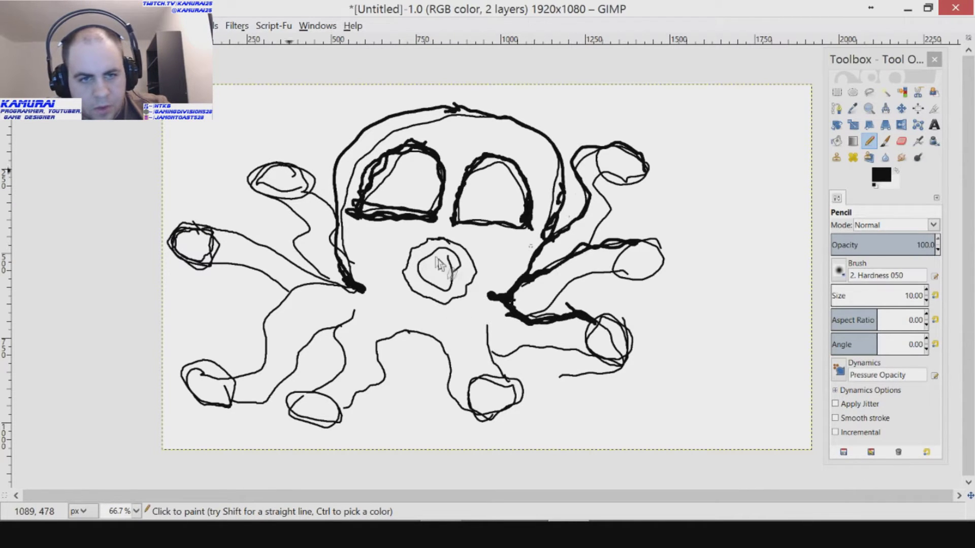
mouse_move(313, 195)
left_mouse_down()
mouse_move(325, 203)
mouse_move(320, 243)
left_mouse_up()
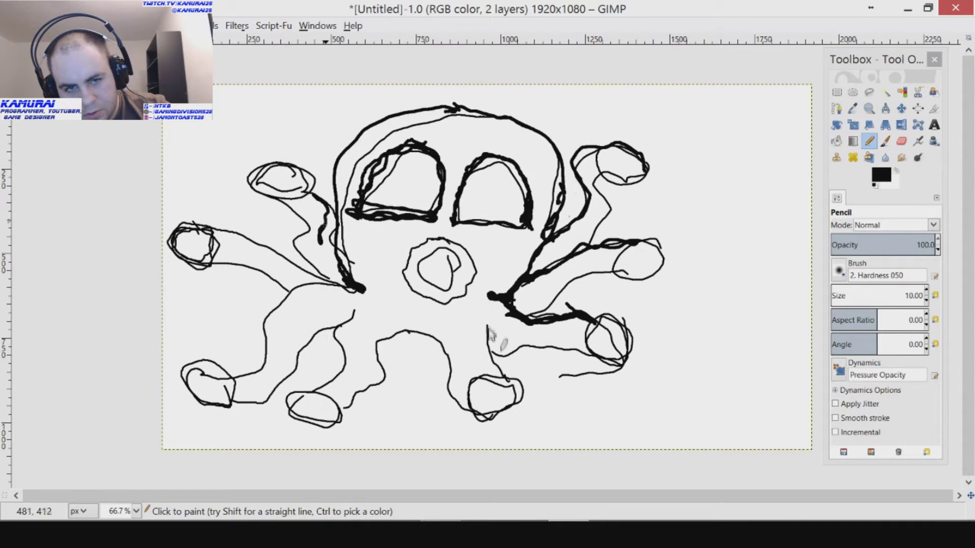
mouse_move(321, 203)
left_mouse_down()
mouse_move(320, 244)
mouse_move(339, 265)
mouse_move(321, 258)
left_mouse_up()
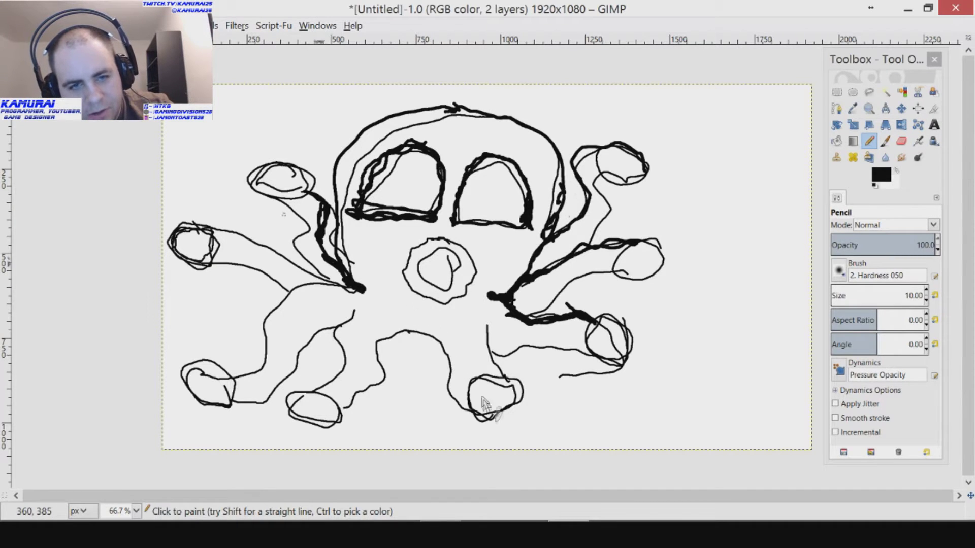
left_click_drag(344, 281, 200, 225)
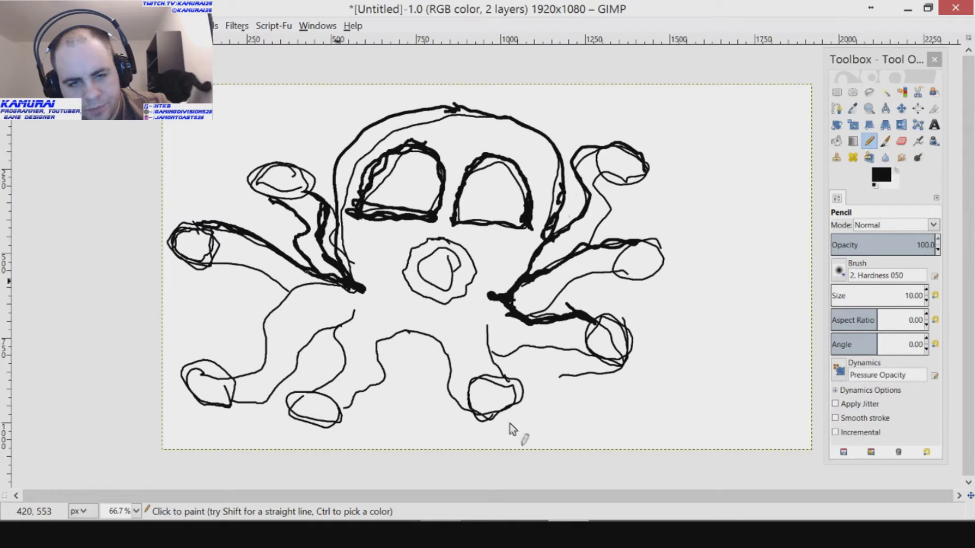
mouse_move(347, 290)
left_mouse_down()
mouse_move(308, 293)
mouse_move(316, 284)
mouse_move(289, 297)
mouse_move(223, 374)
mouse_move(263, 368)
left_mouse_up()
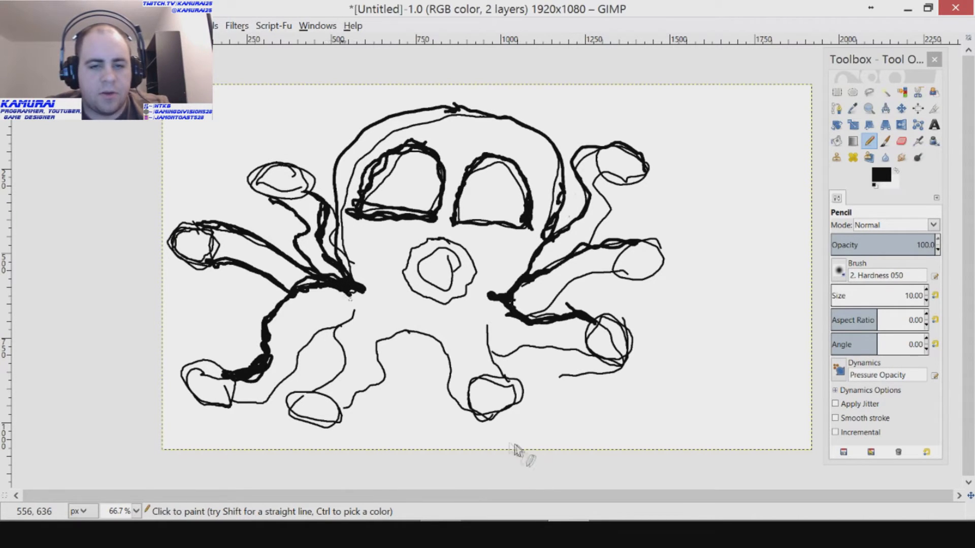
Thicken the lower tentacles, the arch between them, and the line below the body's right side.
mouse_move(347, 307)
left_mouse_down()
mouse_move(338, 344)
mouse_move(334, 324)
left_mouse_up()
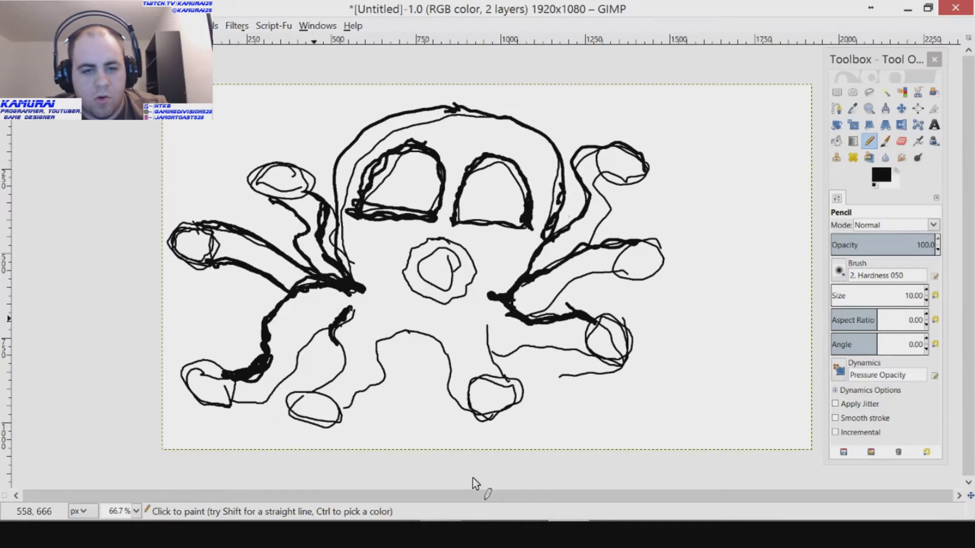
left_click_drag(336, 341, 319, 385)
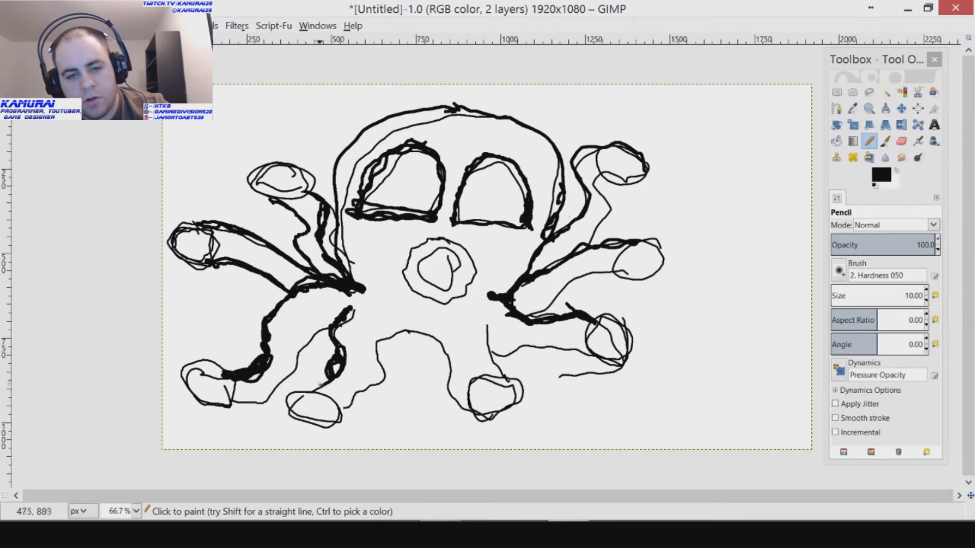
key("ctrl+z")
key("ctrl+z")
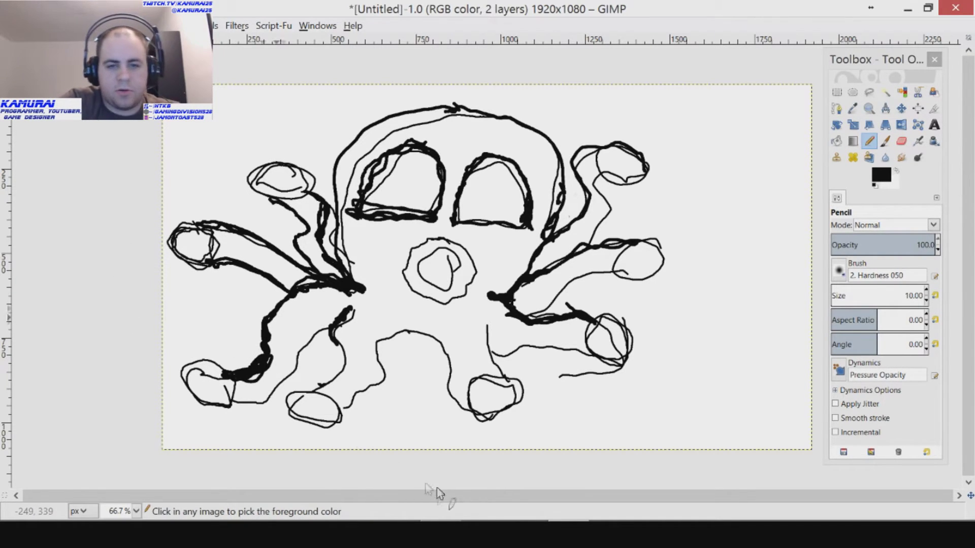
left_click_drag(336, 346, 329, 382)
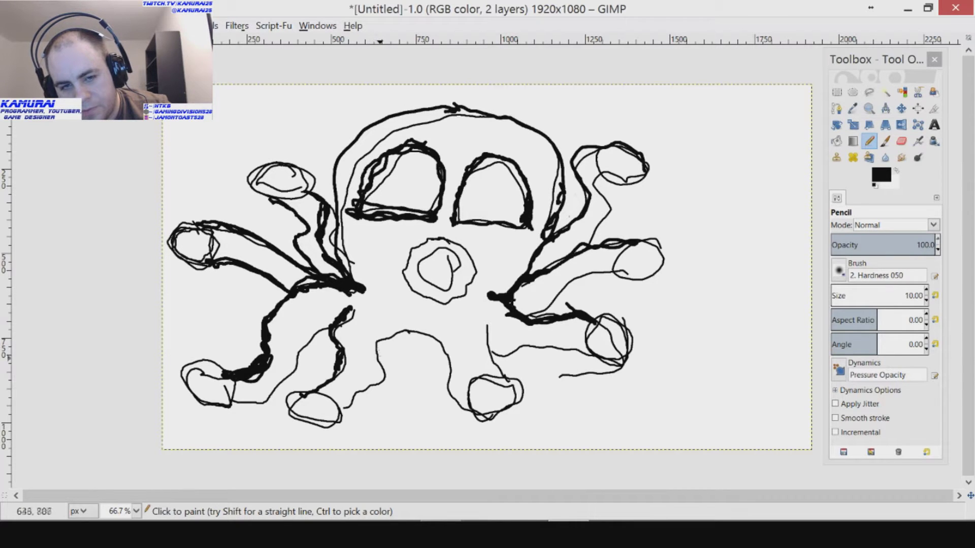
mouse_move(376, 352)
left_mouse_down()
mouse_move(392, 346)
mouse_move(382, 342)
left_mouse_up()
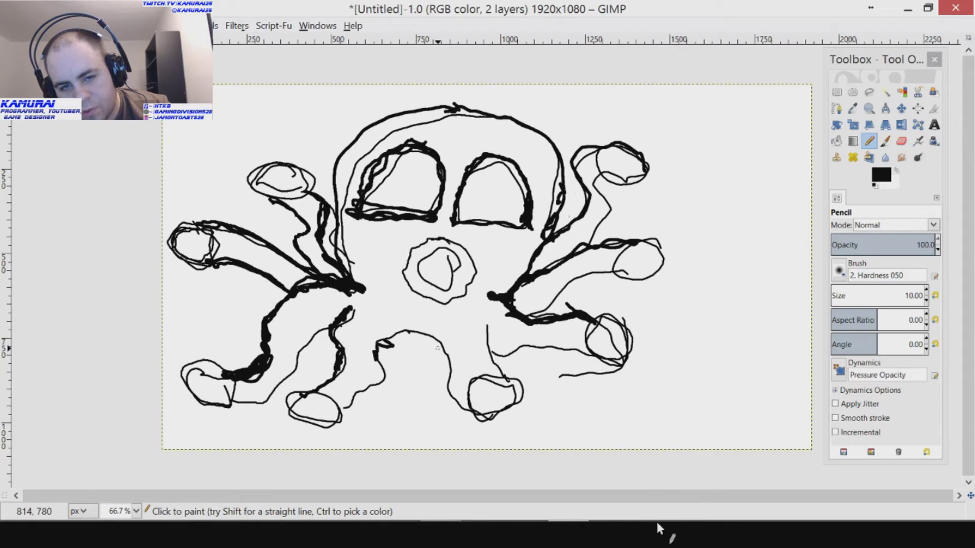
left_click_drag(439, 345, 456, 381)
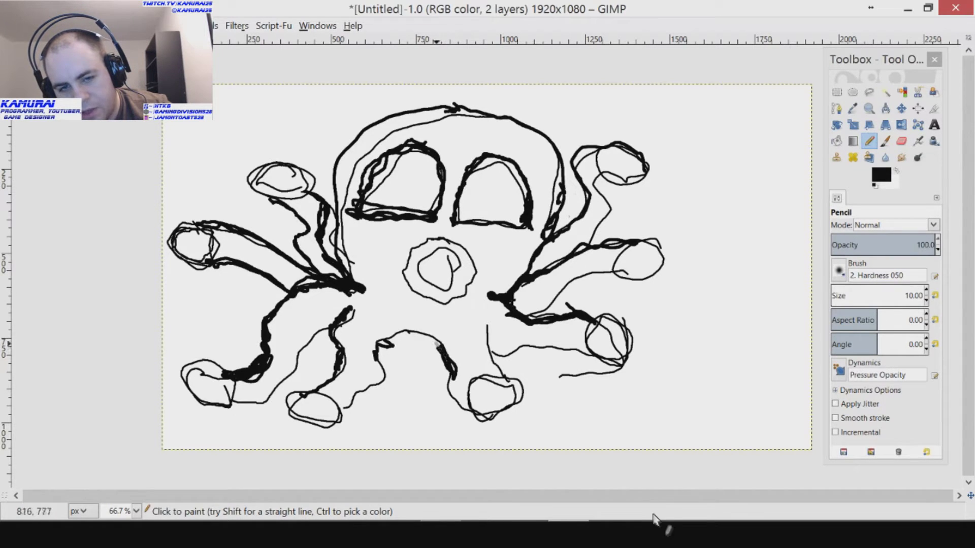
mouse_move(387, 344)
left_mouse_down()
mouse_move(434, 344)
mouse_move(393, 327)
mouse_move(436, 345)
mouse_move(383, 337)
mouse_move(400, 331)
mouse_move(375, 340)
mouse_move(379, 363)
left_mouse_up()
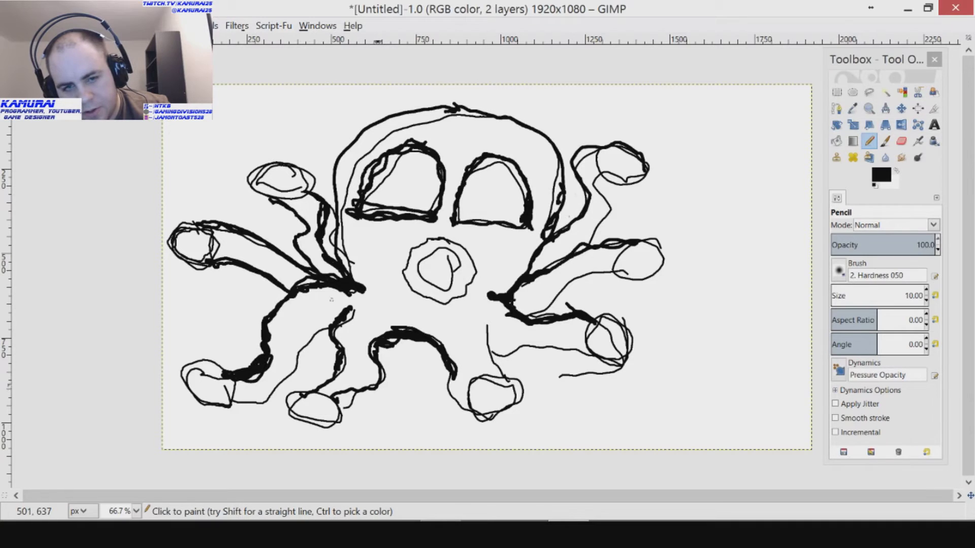
mouse_move(364, 395)
left_mouse_down()
mouse_move(342, 395)
mouse_move(338, 409)
mouse_move(385, 387)
mouse_move(376, 355)
mouse_move(387, 342)
mouse_move(444, 356)
mouse_move(470, 411)
mouse_move(444, 375)
left_mouse_up()
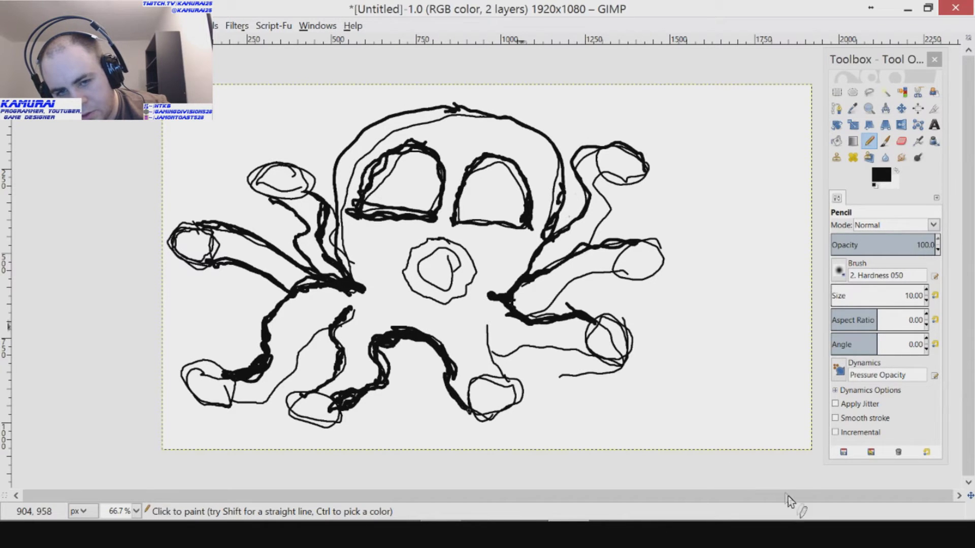
mouse_move(485, 331)
left_mouse_down()
mouse_move(504, 380)
mouse_move(490, 352)
mouse_move(503, 377)
mouse_move(508, 360)
mouse_move(533, 351)
mouse_move(596, 359)
mouse_move(583, 347)
left_mouse_up()
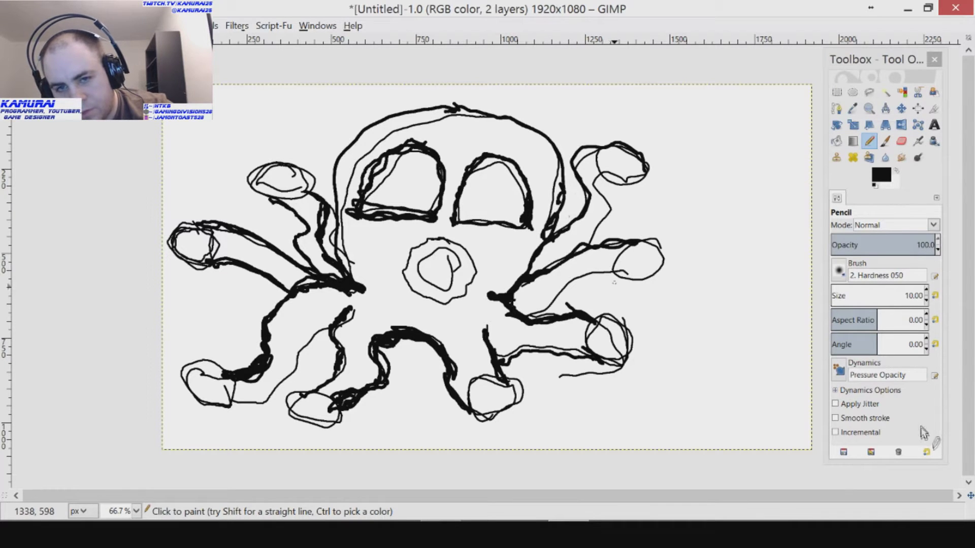
Thicken the right and upper-right tentacles, then redraw the lower-left tentacle's thick line.
mouse_move(613, 277)
left_mouse_down()
mouse_move(567, 283)
mouse_move(585, 277)
mouse_move(550, 300)
mouse_move(557, 296)
left_mouse_up()
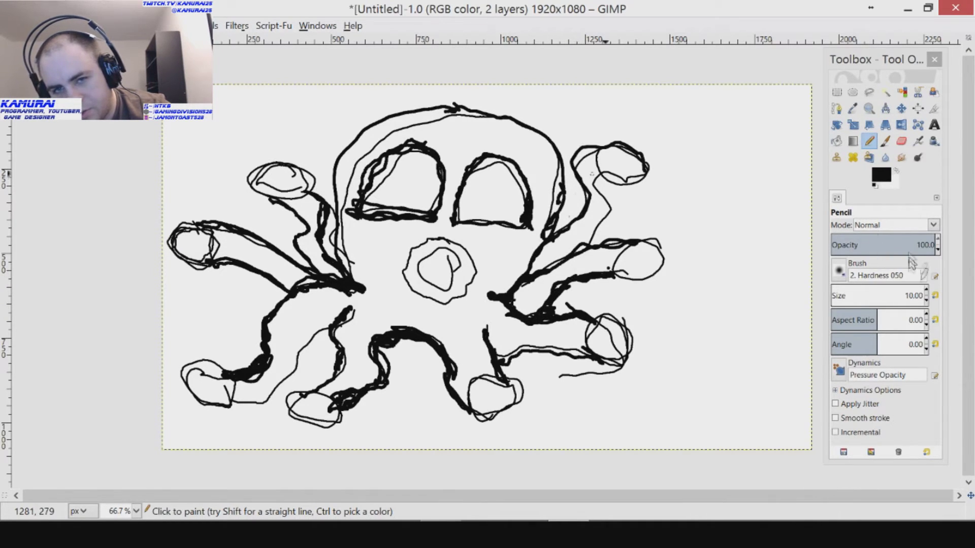
mouse_move(600, 178)
left_mouse_down()
mouse_move(608, 216)
mouse_move(596, 182)
mouse_move(577, 249)
left_mouse_up()
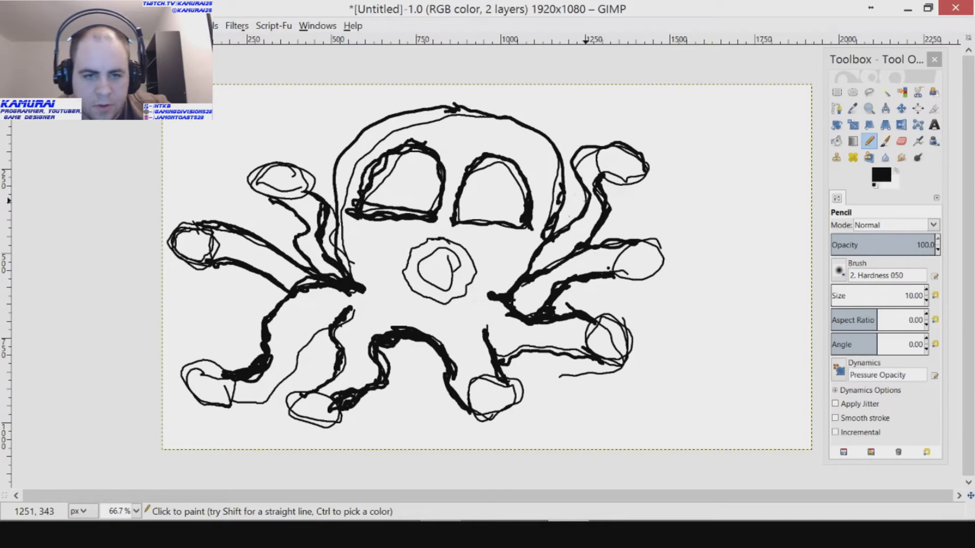
mouse_move(328, 330)
left_mouse_down()
mouse_move(312, 329)
mouse_move(320, 333)
mouse_move(313, 348)
left_mouse_up()
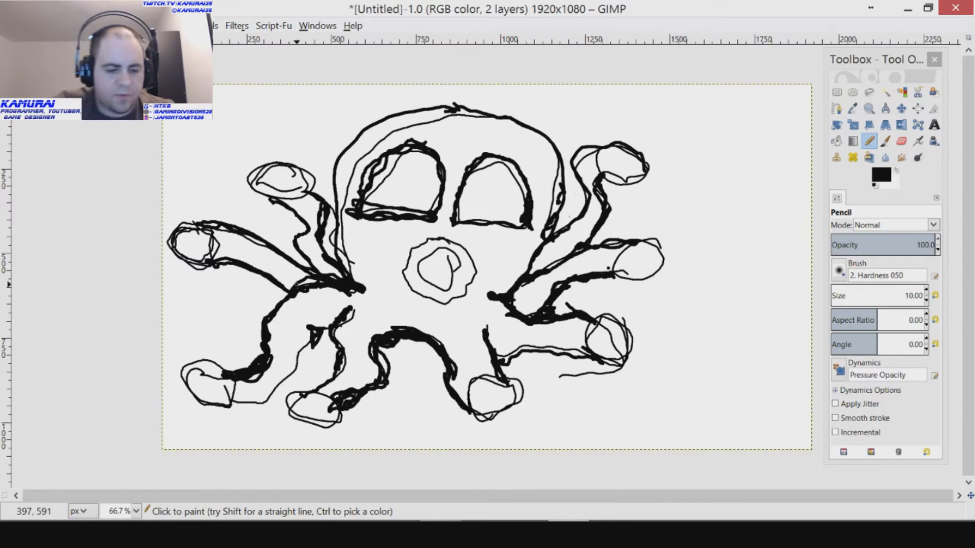
key("ctrl+z")
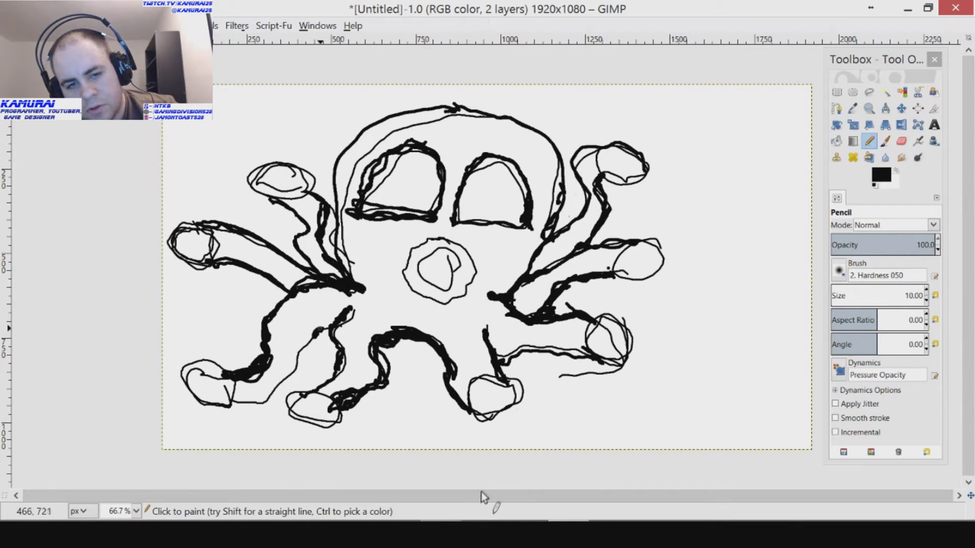
mouse_move(309, 344)
left_mouse_down()
mouse_move(272, 376)
mouse_move(282, 378)
mouse_move(226, 404)
mouse_move(251, 399)
mouse_move(231, 391)
left_mouse_up()
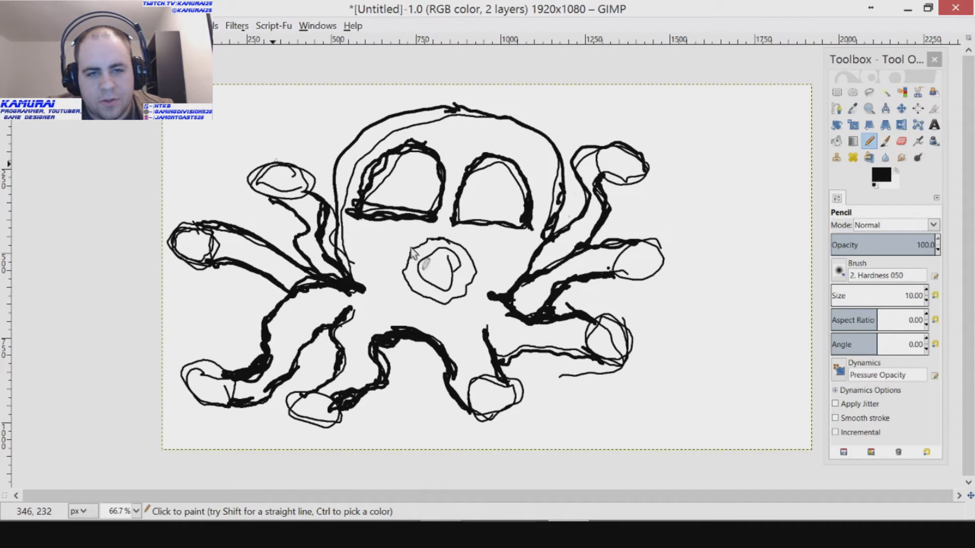
Thicken the outline above the upper-left tentacle and draw a small finger on its tip.
right_click(269, 169)
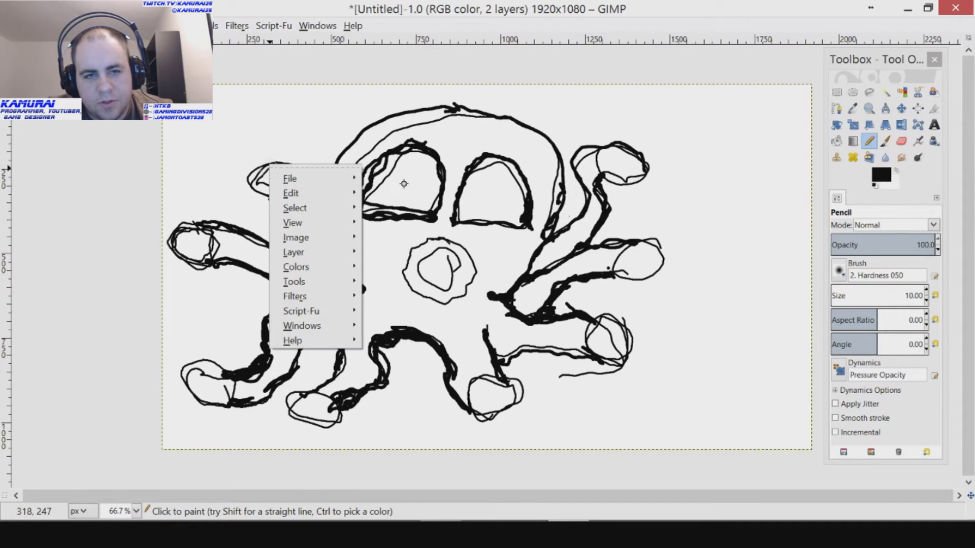
left_click(399, 144)
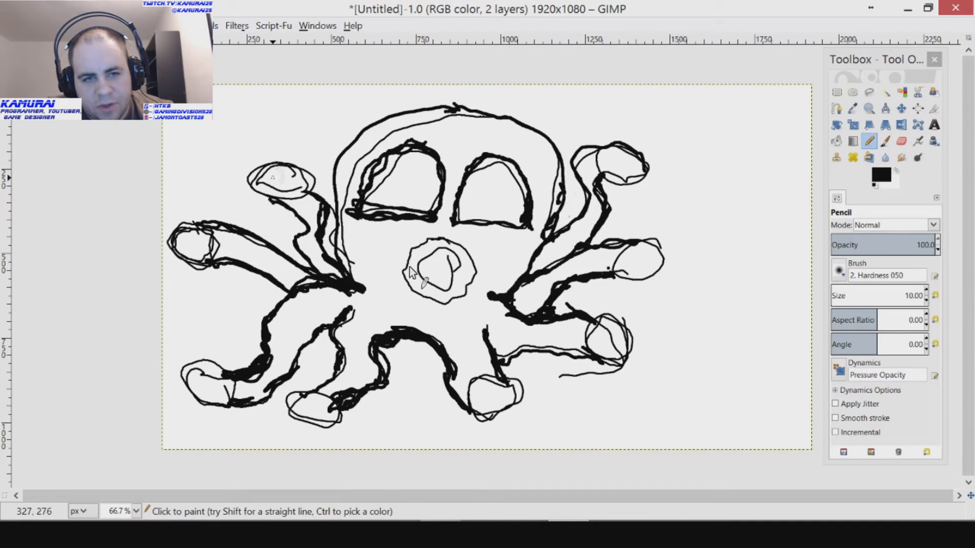
right_click(268, 171)
left_click(400, 198)
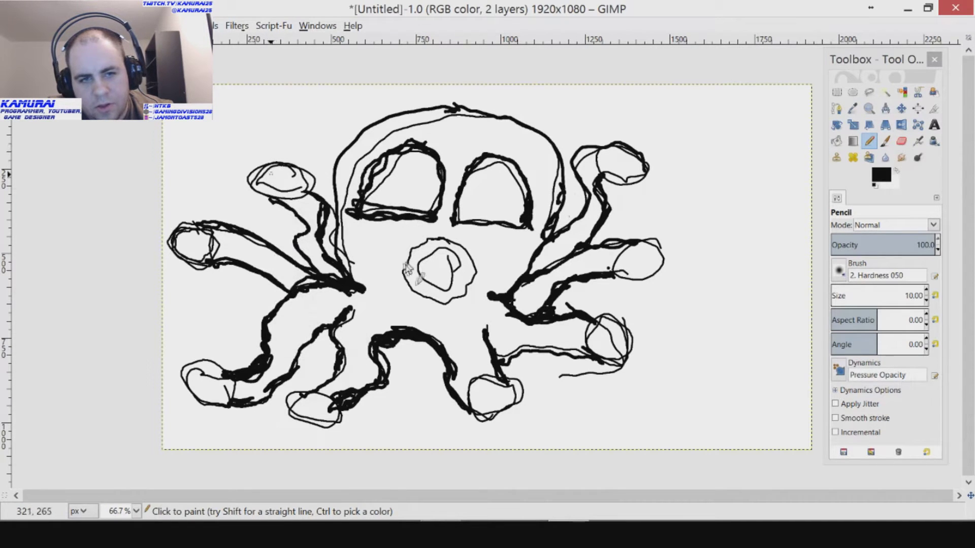
mouse_move(269, 153)
left_mouse_down()
mouse_move(268, 170)
mouse_move(271, 141)
mouse_move(288, 169)
mouse_move(286, 148)
mouse_move(267, 145)
mouse_move(246, 171)
mouse_move(264, 164)
mouse_move(254, 188)
mouse_move(268, 198)
mouse_move(251, 191)
mouse_move(274, 198)
left_mouse_up()
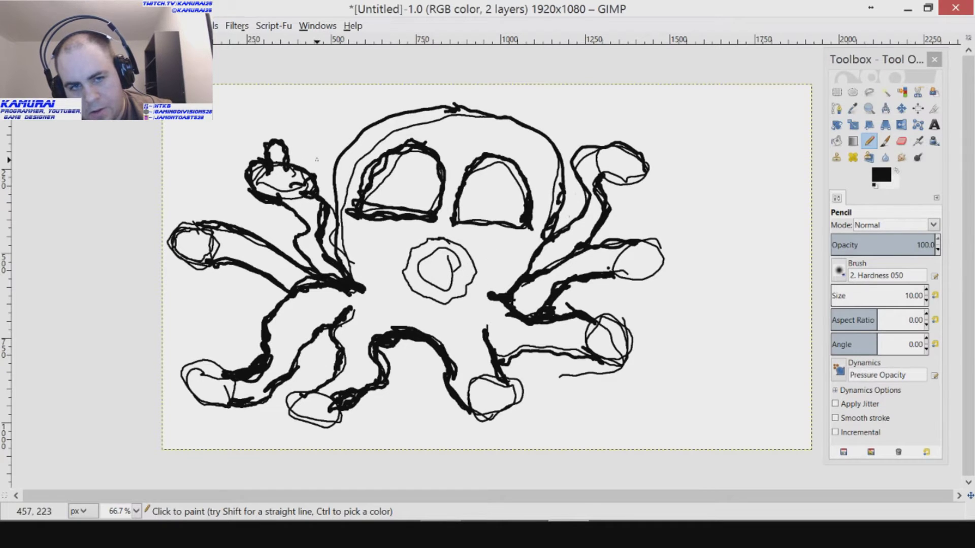
mouse_move(176, 233)
left_mouse_down()
mouse_move(171, 207)
mouse_move(187, 221)
mouse_move(170, 216)
mouse_move(175, 255)
mouse_move(218, 268)
mouse_move(172, 255)
left_mouse_up()
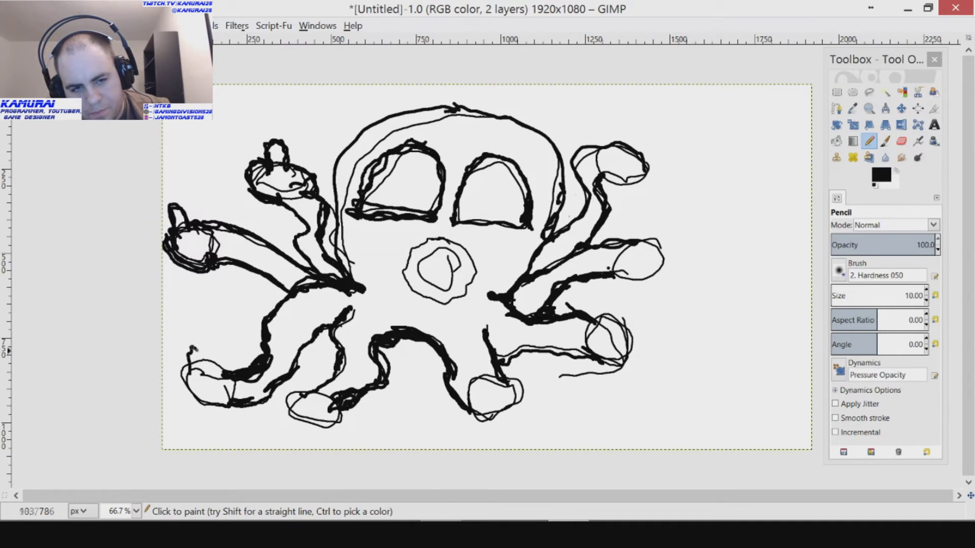
Darken the outlines of the bottom-left tentacle tip and the neighbouring bottom tentacle tip.
left_click_drag(206, 371, 182, 357)
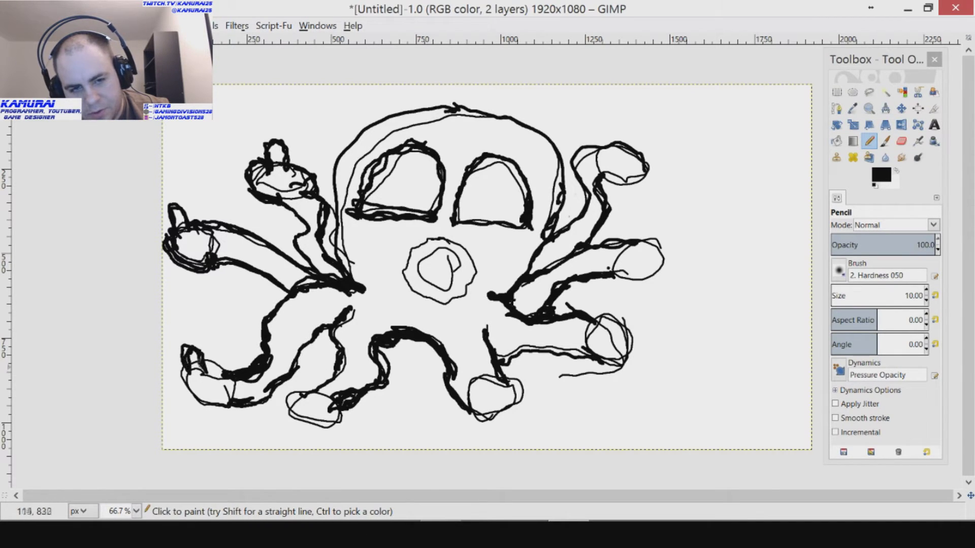
left_click_drag(226, 368, 196, 358)
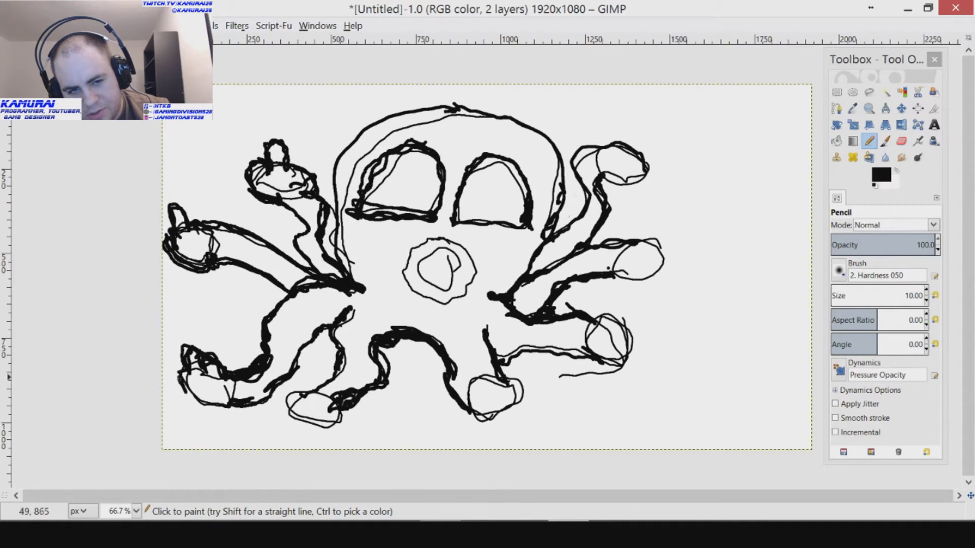
mouse_move(186, 393)
left_mouse_down()
mouse_move(253, 398)
mouse_move(197, 405)
mouse_move(179, 378)
left_mouse_up()
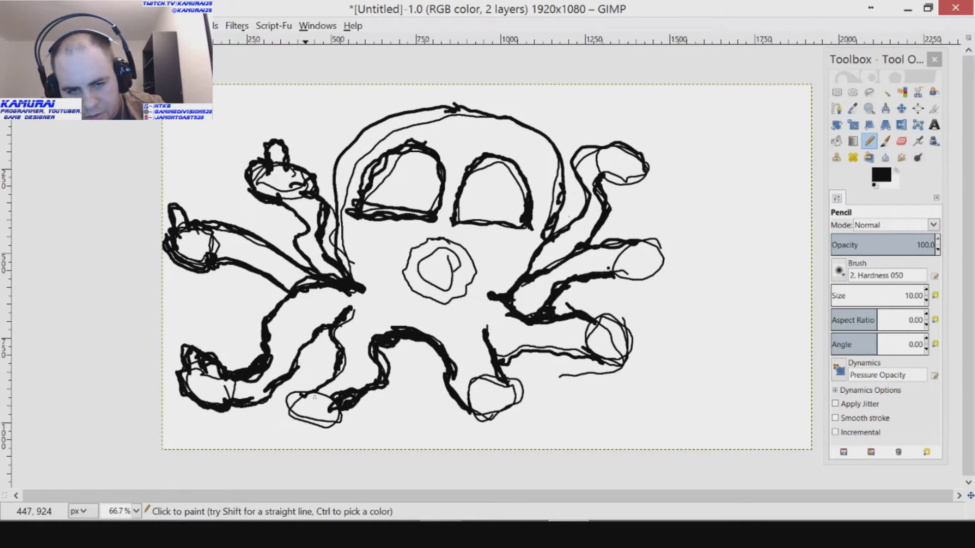
left_click_drag(305, 399, 300, 392)
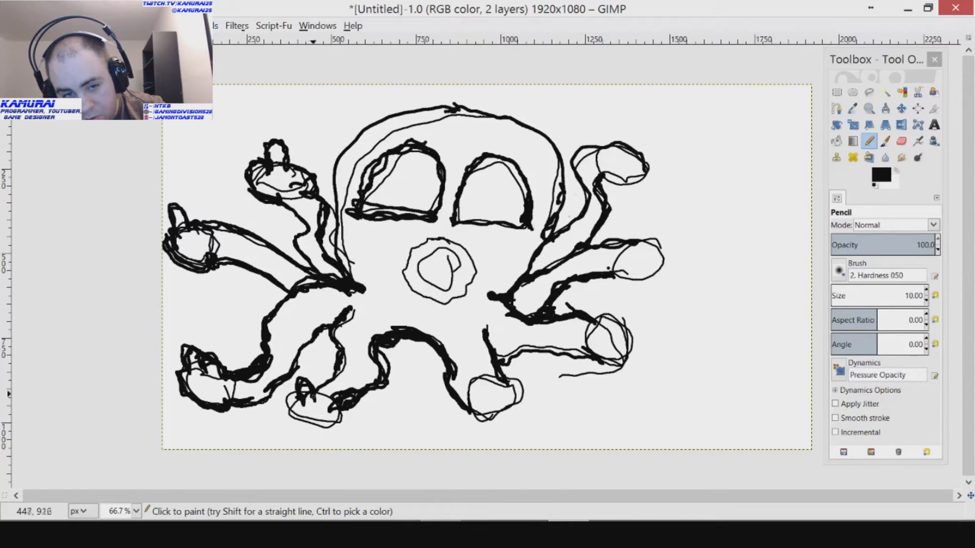
mouse_move(320, 391)
left_mouse_down()
mouse_move(334, 424)
mouse_move(308, 424)
left_mouse_up()
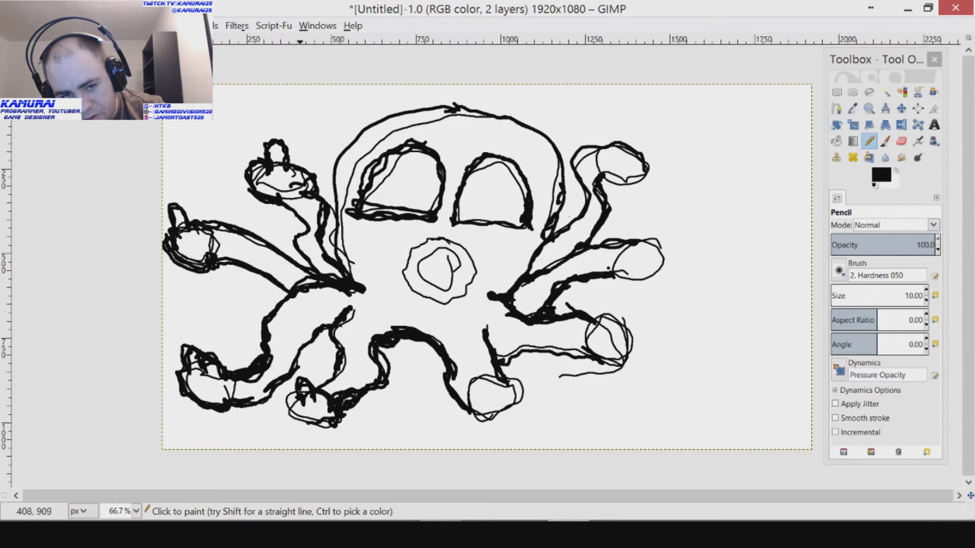
left_click_drag(290, 411, 281, 393)
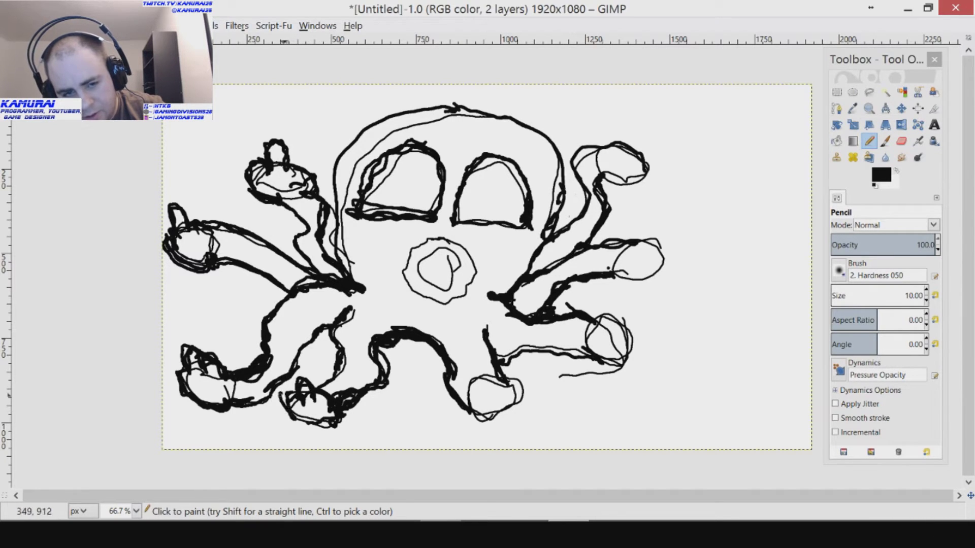
mouse_move(328, 425)
left_mouse_down()
mouse_move(294, 425)
mouse_move(325, 424)
left_mouse_up()
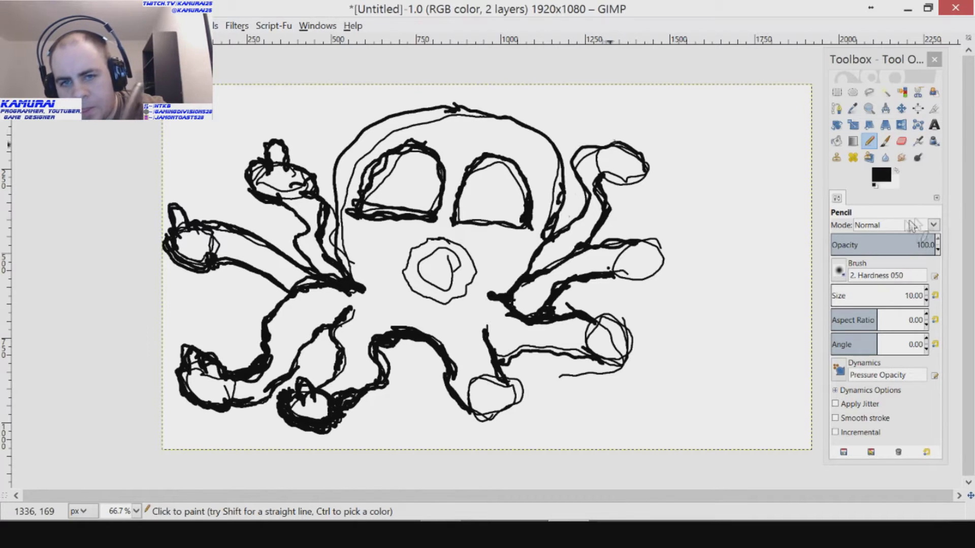
Undo a stray mark, then heavily outline the upper-right tentacle tip and add a small finger.
left_click_drag(616, 155, 624, 158)
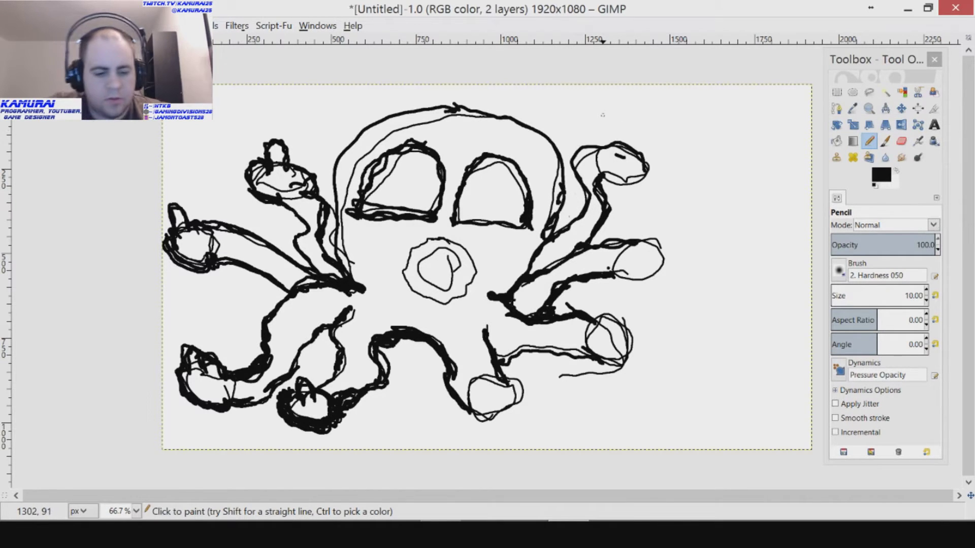
key("ctrl+z")
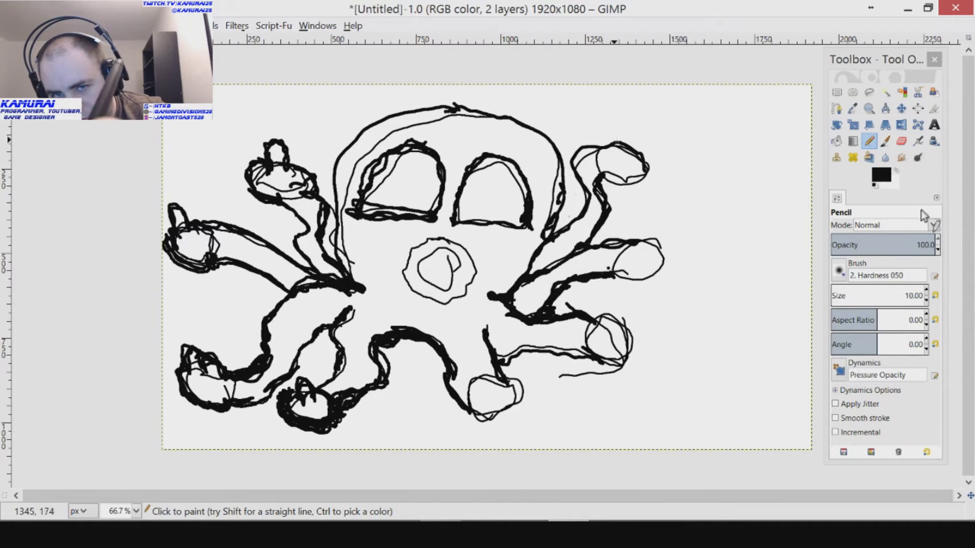
right_click(613, 145)
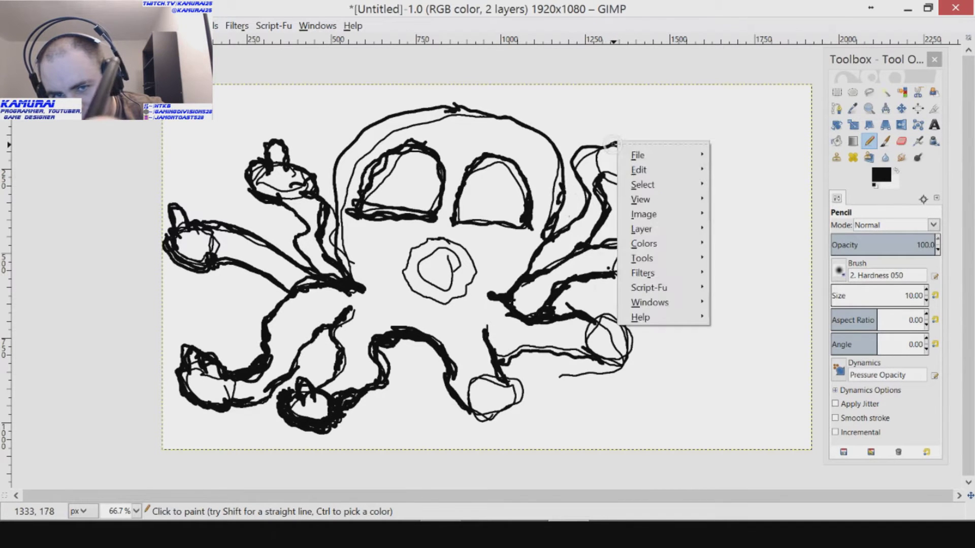
key("Escape")
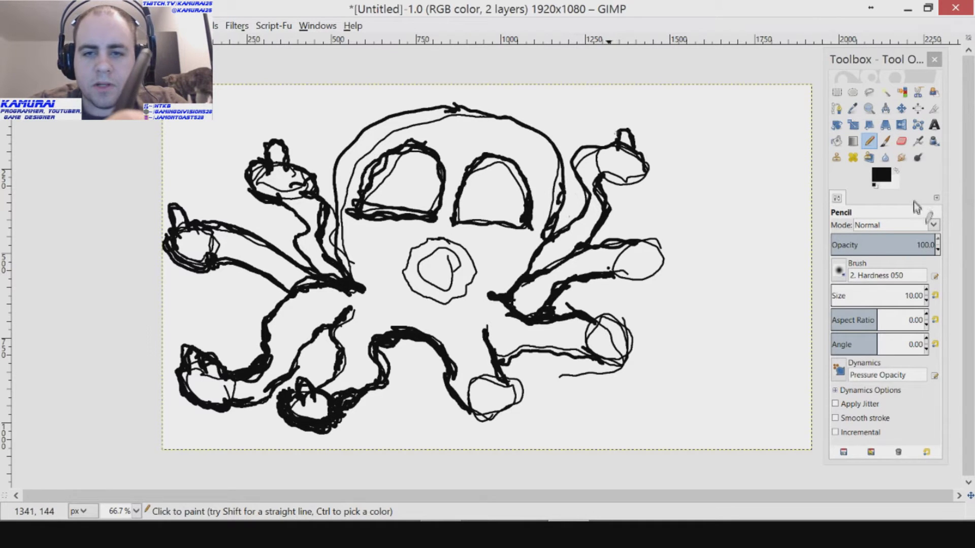
mouse_move(612, 136)
left_mouse_down()
mouse_move(599, 142)
mouse_move(609, 133)
mouse_move(615, 140)
left_mouse_up()
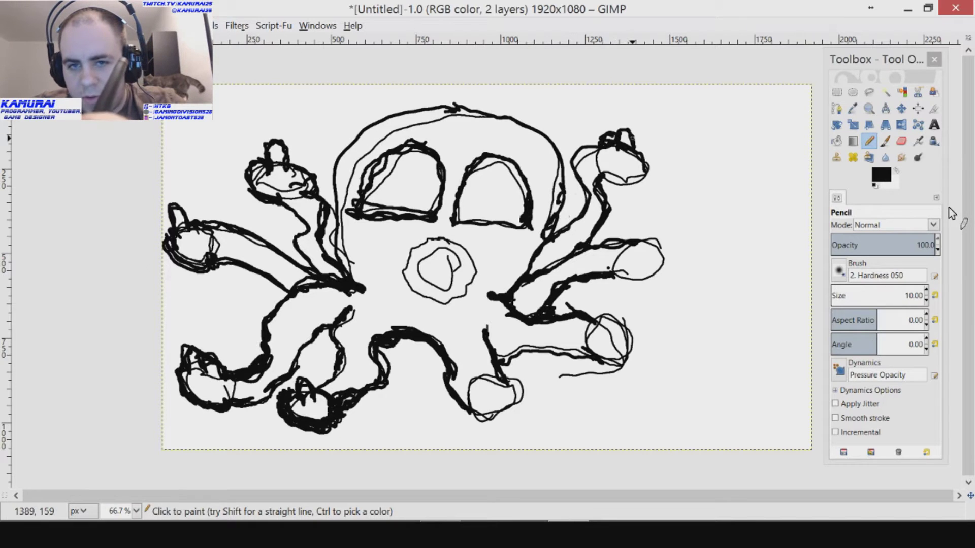
right_click(634, 138)
key("Escape")
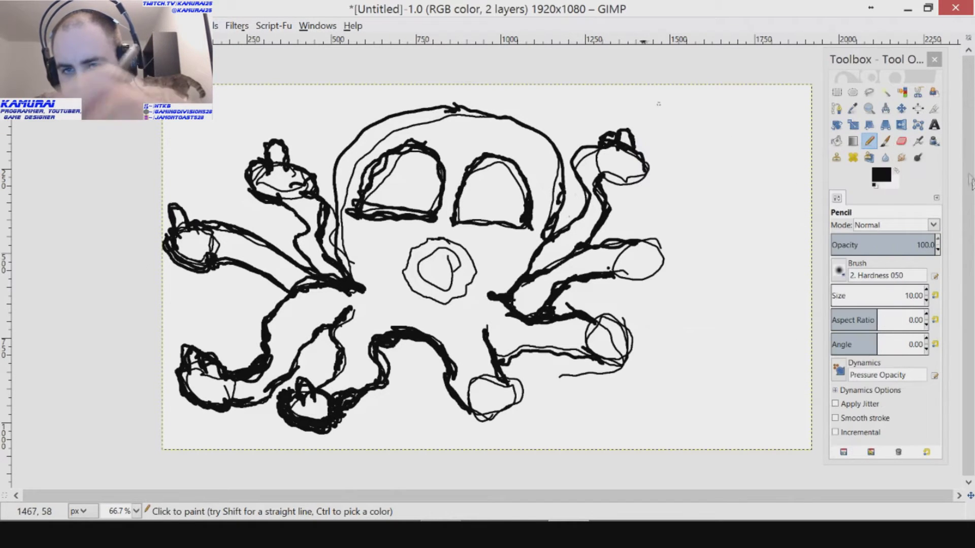
mouse_move(640, 139)
left_mouse_down()
mouse_move(641, 161)
mouse_move(658, 163)
left_mouse_up()
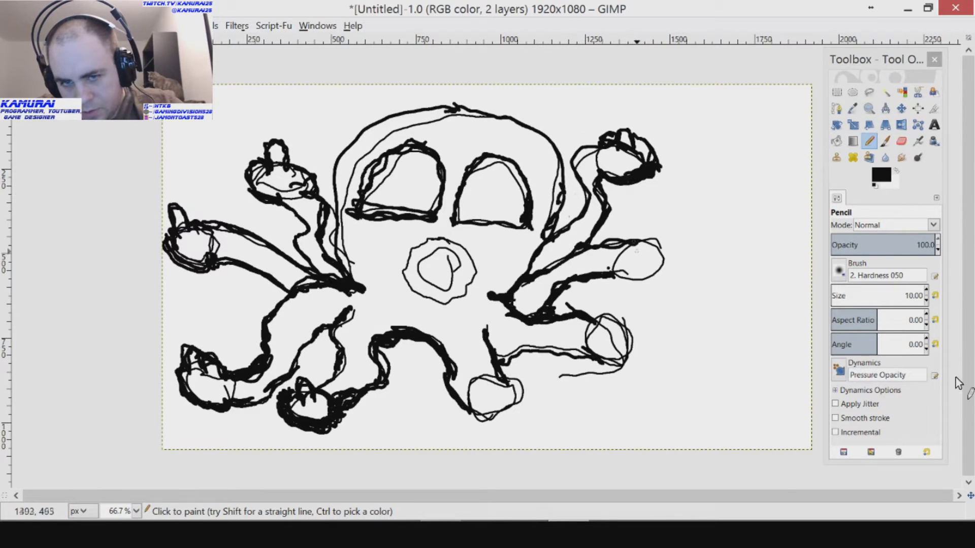
Retrace the right, lower-right and bottom-centre tentacle tips with heavy strokes and small fingers.
mouse_move(633, 255)
left_mouse_down()
mouse_move(641, 234)
mouse_move(647, 247)
mouse_move(645, 228)
mouse_move(628, 252)
left_mouse_up()
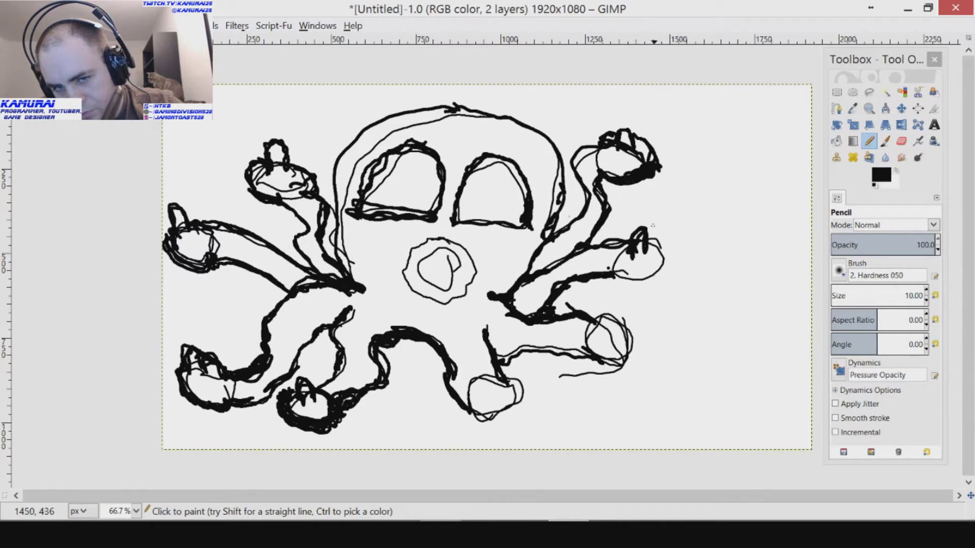
mouse_move(658, 241)
left_mouse_down()
mouse_move(659, 270)
mouse_move(636, 279)
mouse_move(608, 271)
mouse_move(636, 278)
mouse_move(670, 264)
mouse_move(672, 248)
mouse_move(660, 239)
mouse_move(627, 240)
left_mouse_up()
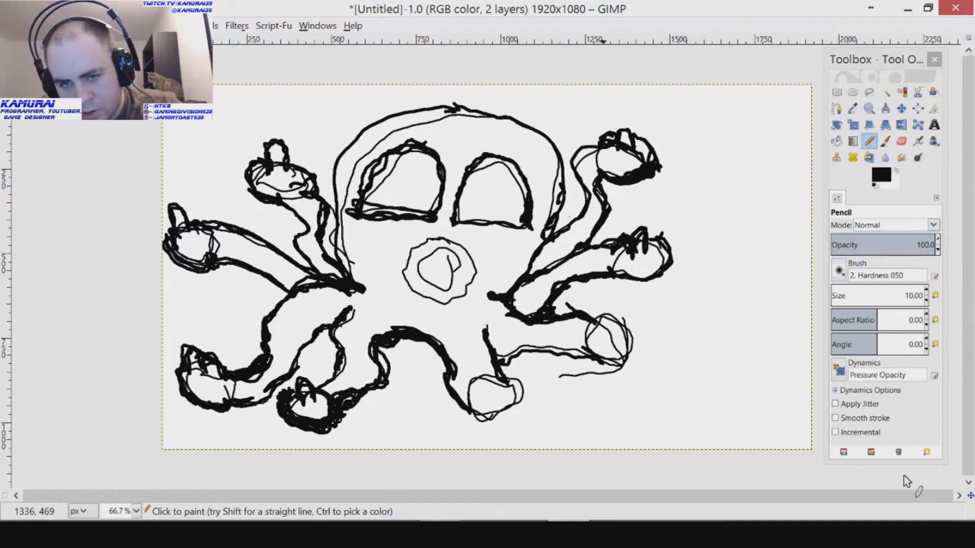
mouse_move(605, 321)
left_mouse_down()
mouse_move(612, 302)
mouse_move(617, 324)
mouse_move(611, 295)
mouse_move(600, 297)
left_mouse_up()
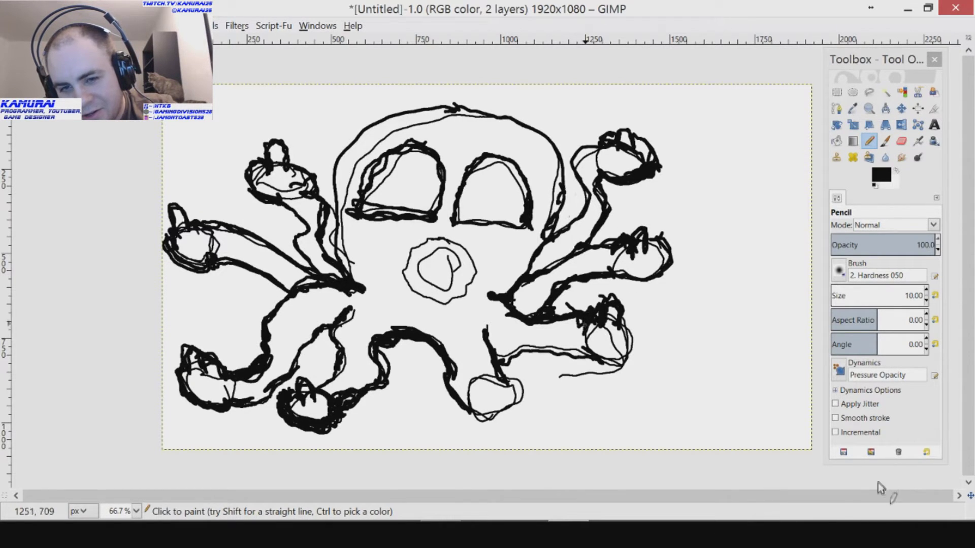
left_click_drag(617, 316, 632, 345)
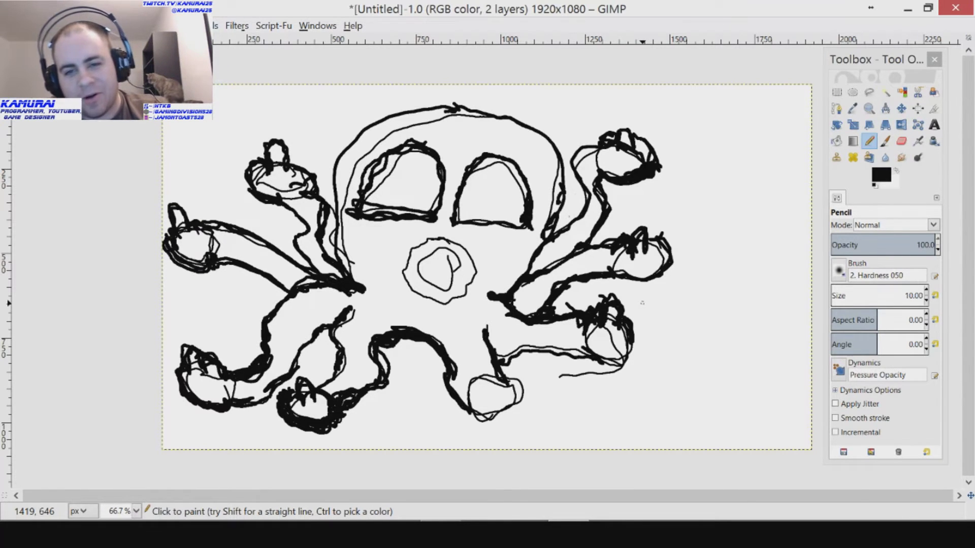
mouse_move(650, 255)
left_mouse_down()
mouse_move(670, 274)
mouse_move(655, 283)
left_mouse_up()
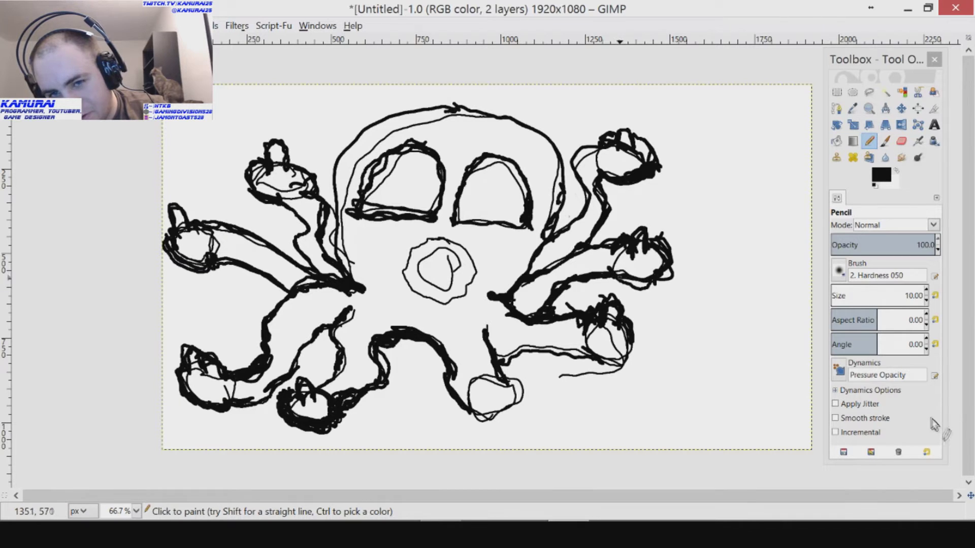
mouse_move(659, 282)
left_mouse_down()
mouse_move(624, 289)
mouse_move(610, 276)
mouse_move(653, 279)
left_mouse_up()
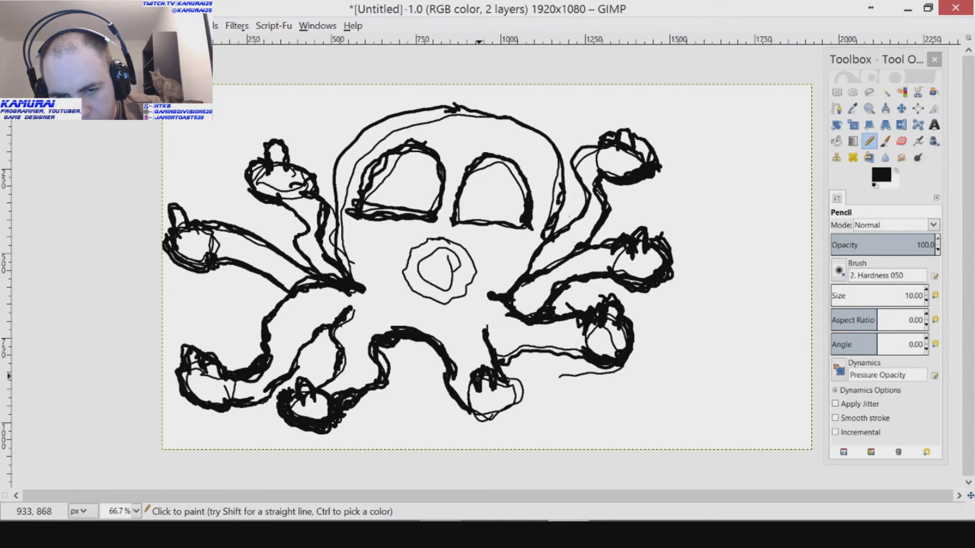
mouse_move(509, 378)
left_mouse_down()
mouse_move(498, 391)
mouse_move(507, 379)
left_mouse_up()
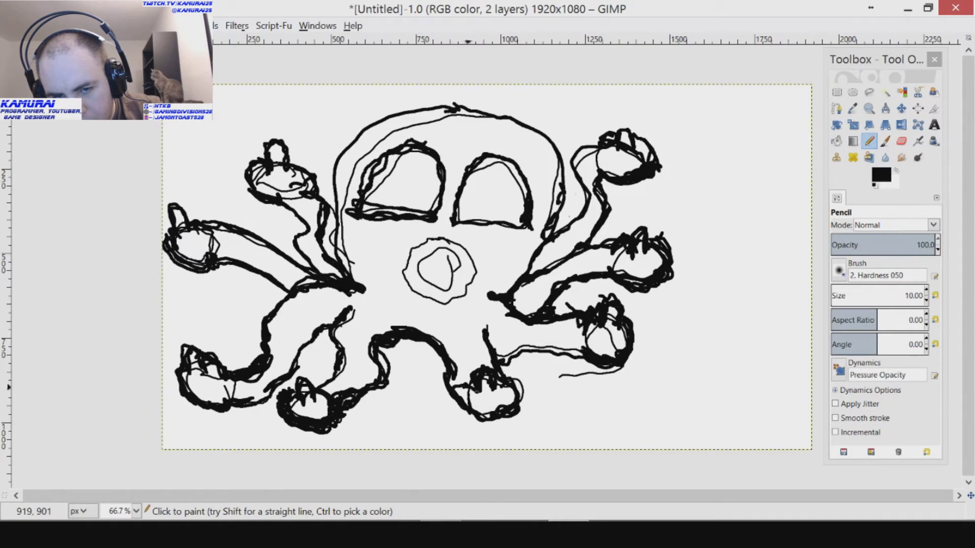
mouse_move(469, 385)
left_mouse_down()
mouse_move(478, 410)
mouse_move(467, 378)
mouse_move(469, 395)
left_mouse_up()
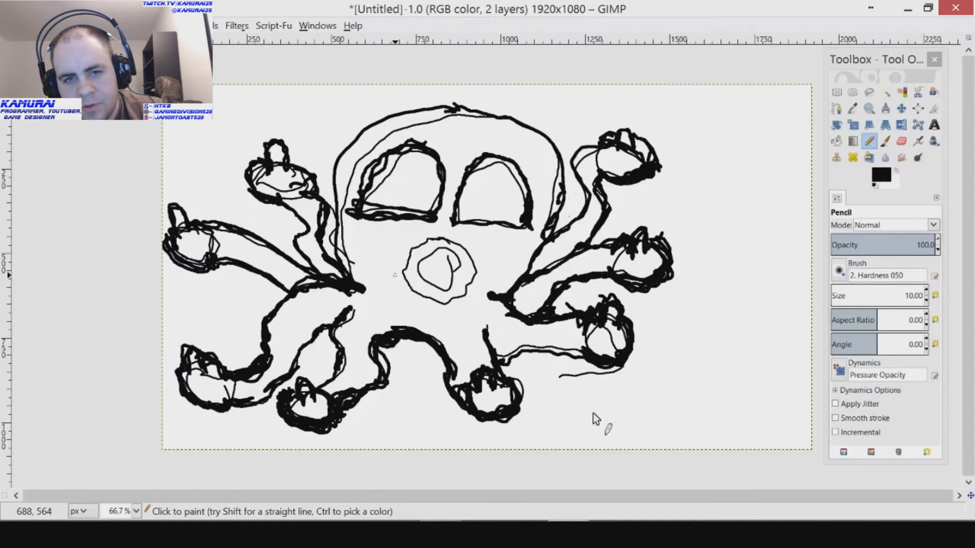
Draw a thick straight top edge across the mouth and an inner stroke beneath it.
mouse_move(401, 241)
left_mouse_down()
mouse_move(493, 254)
mouse_move(488, 275)
mouse_move(458, 302)
mouse_move(407, 281)
mouse_move(401, 241)
mouse_move(411, 289)
mouse_move(431, 302)
left_mouse_up()
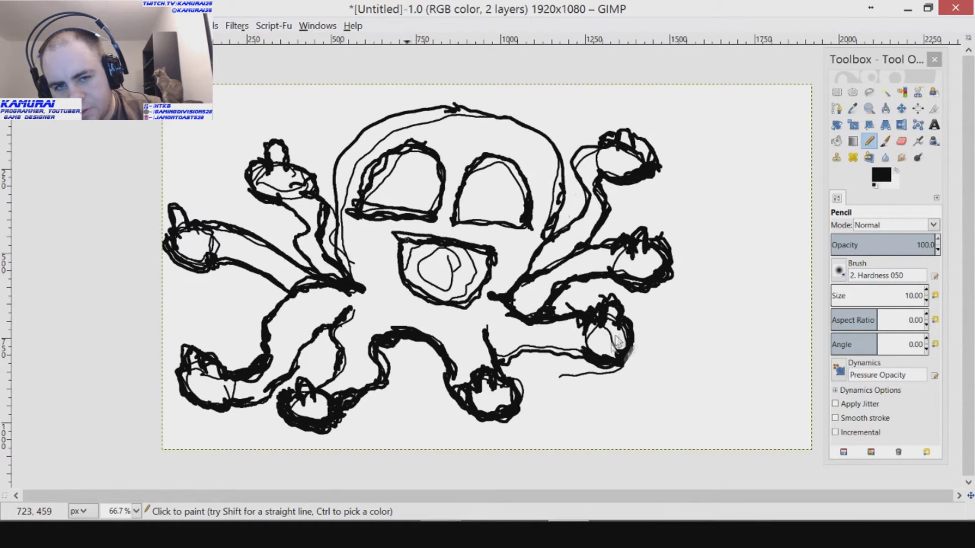
mouse_move(417, 257)
left_mouse_down()
mouse_move(475, 259)
mouse_move(457, 284)
mouse_move(430, 286)
mouse_move(413, 268)
mouse_move(469, 261)
left_mouse_up()
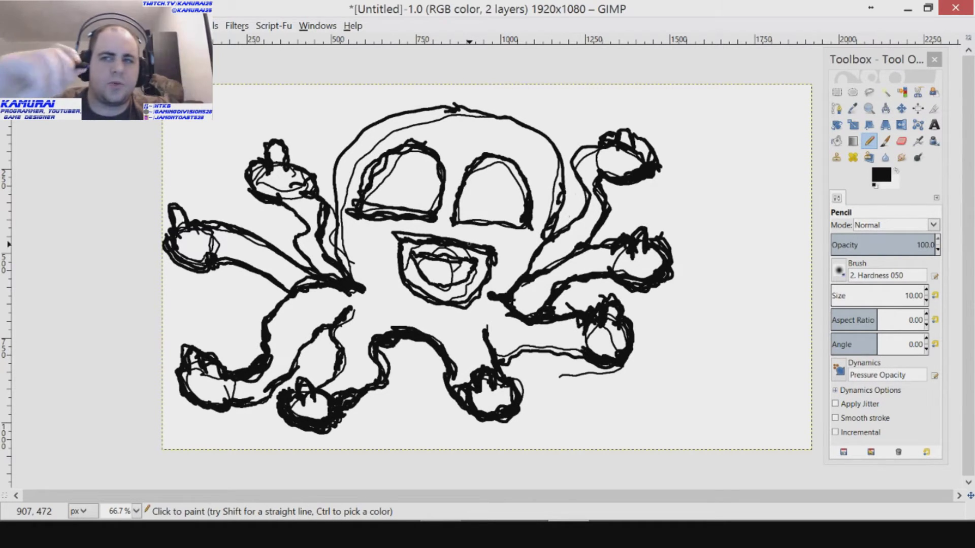
Make the Background layer active and cut the overlapping sketch to the clipboard.
right_click(717, 231)
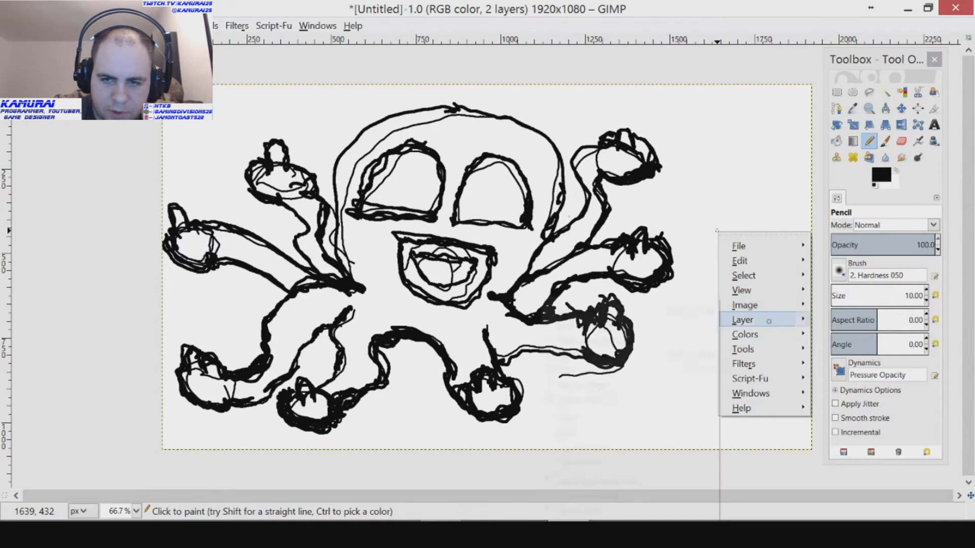
mouse_move(742, 320)
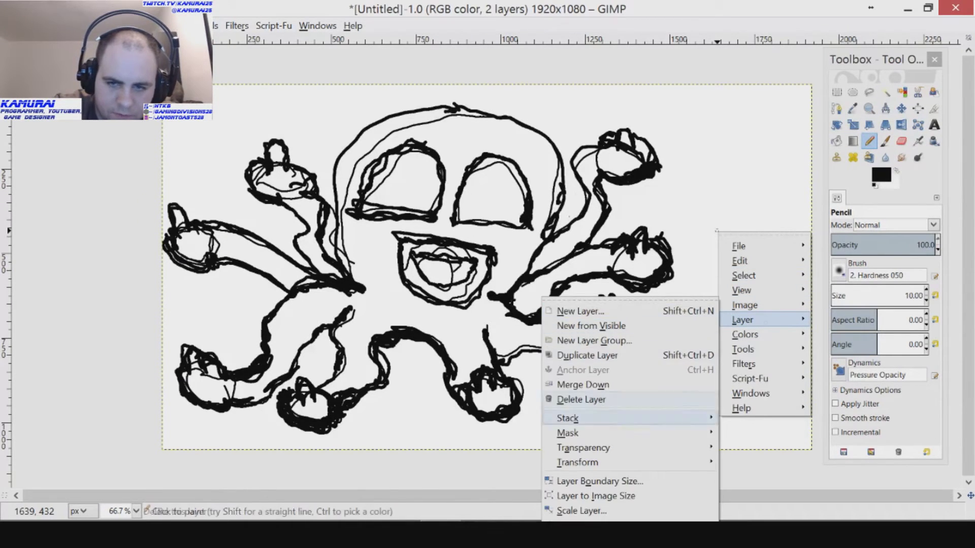
mouse_move(584, 418)
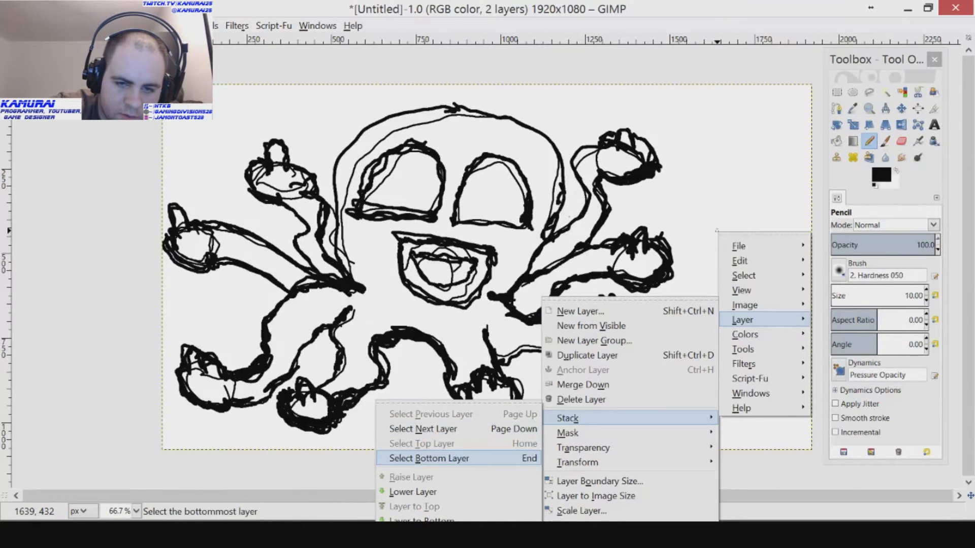
left_click(423, 429)
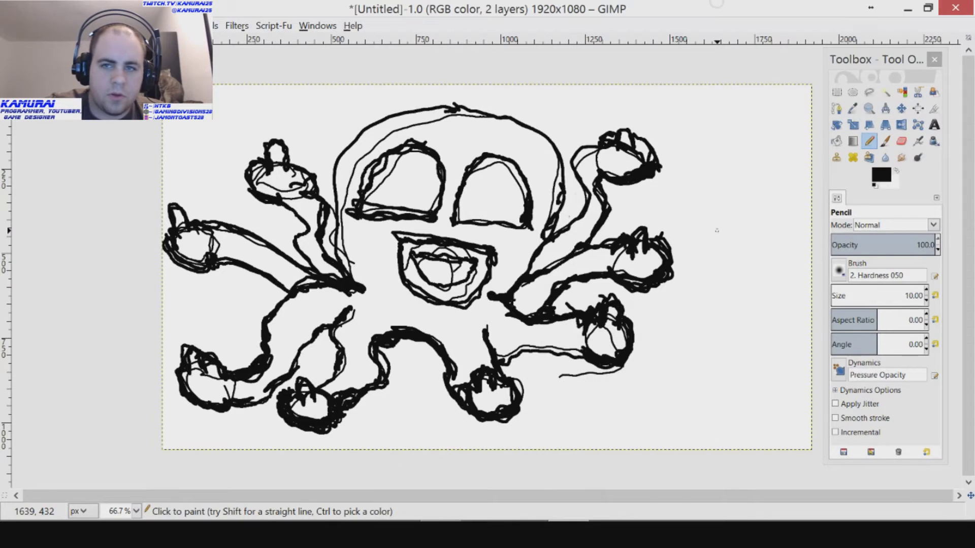
key("Page_Up")
key("Page_Down")
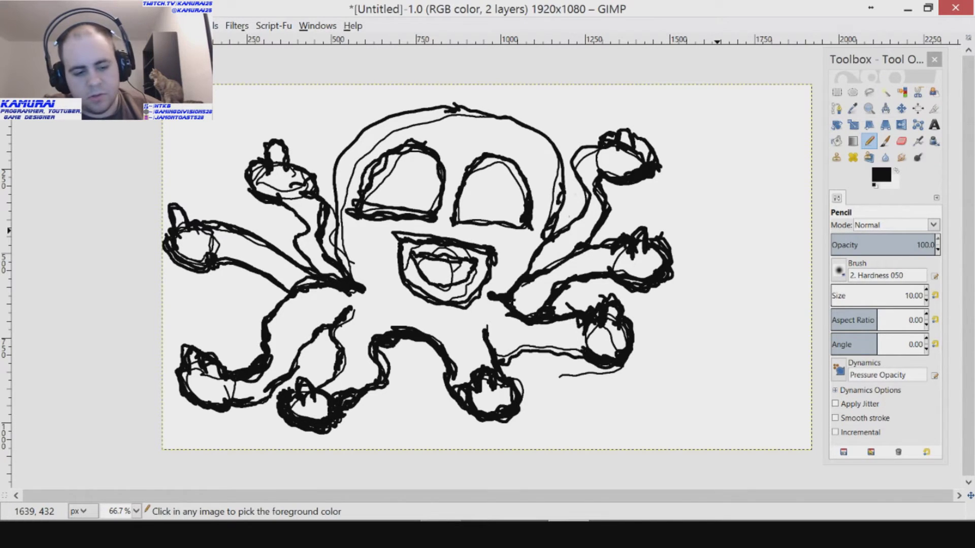
key("ctrl+x")
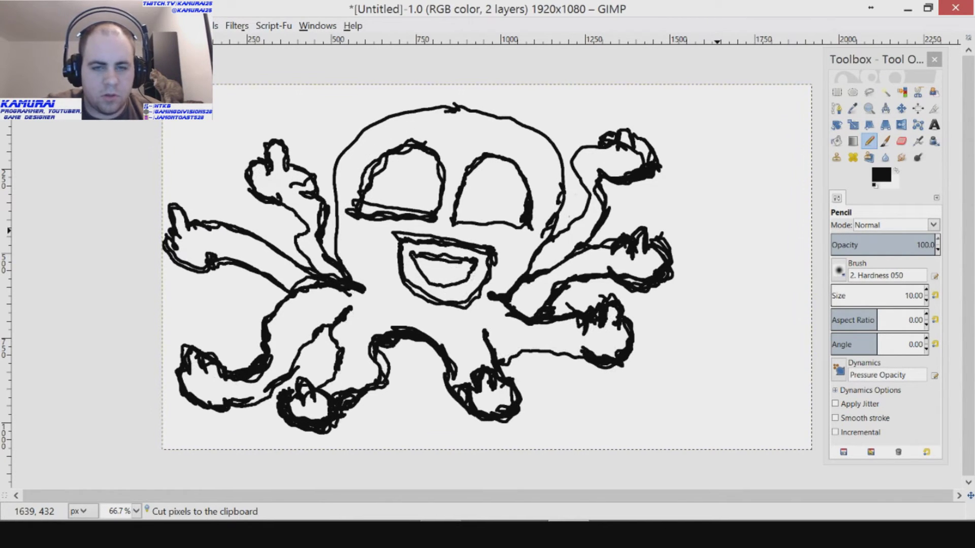
Add a new transparent layer named '1st Layer'.
right_click(712, 221)
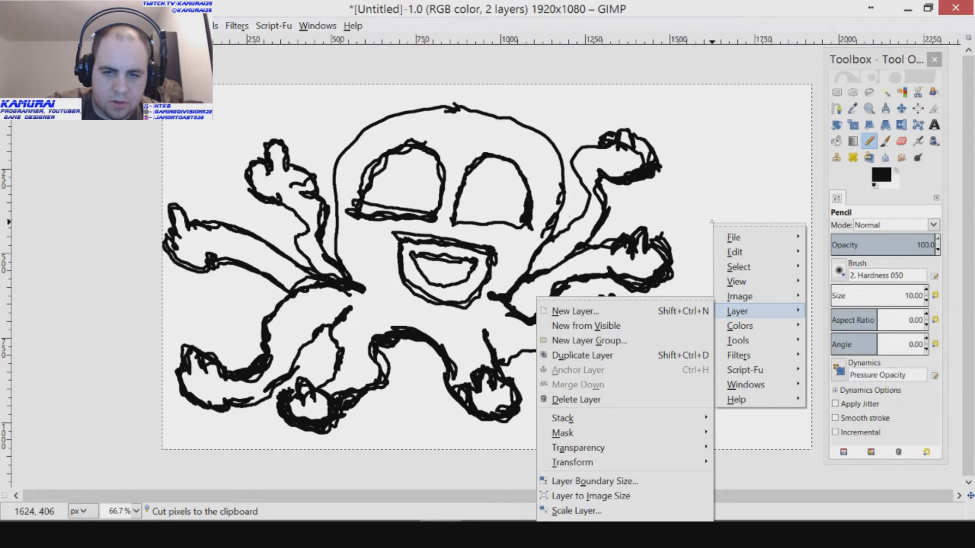
left_click(578, 311)
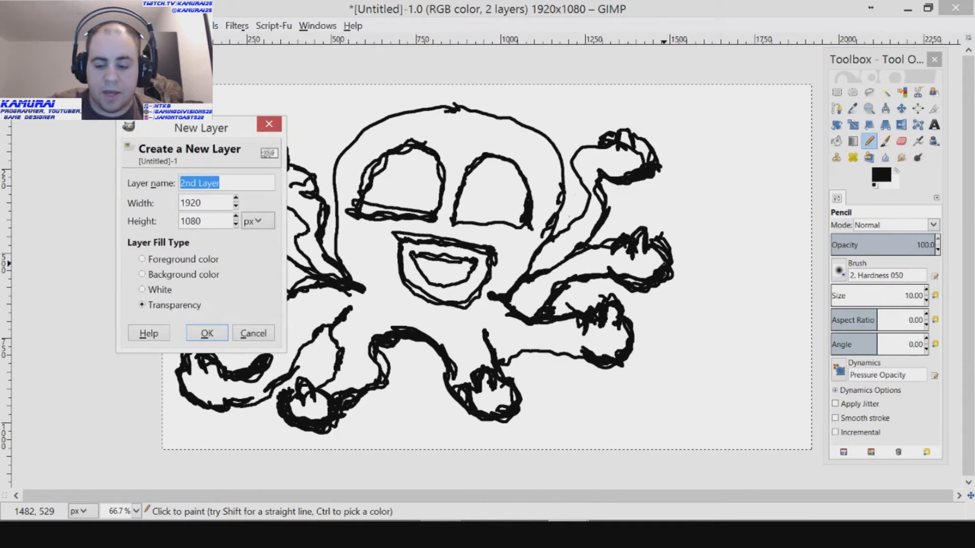
key("Left")
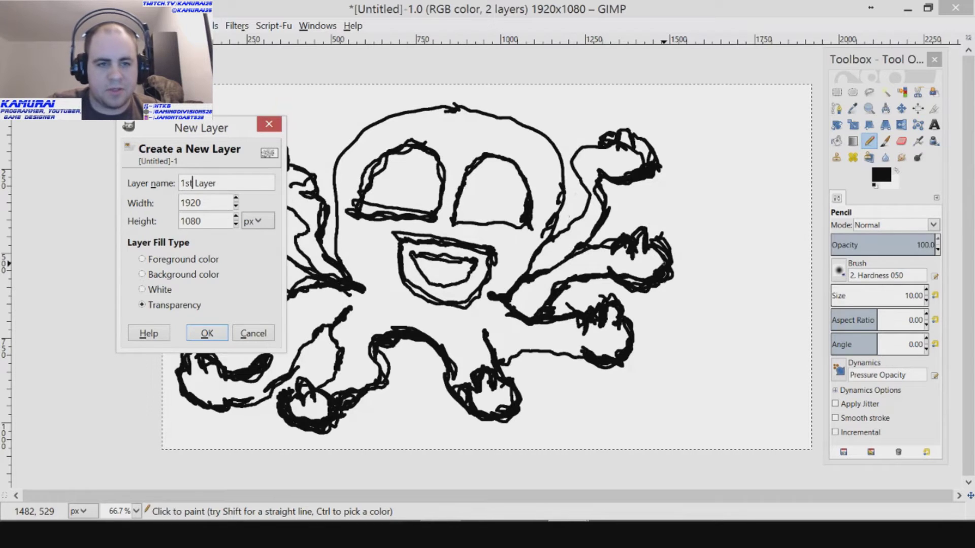
type("1st")
key("Return")
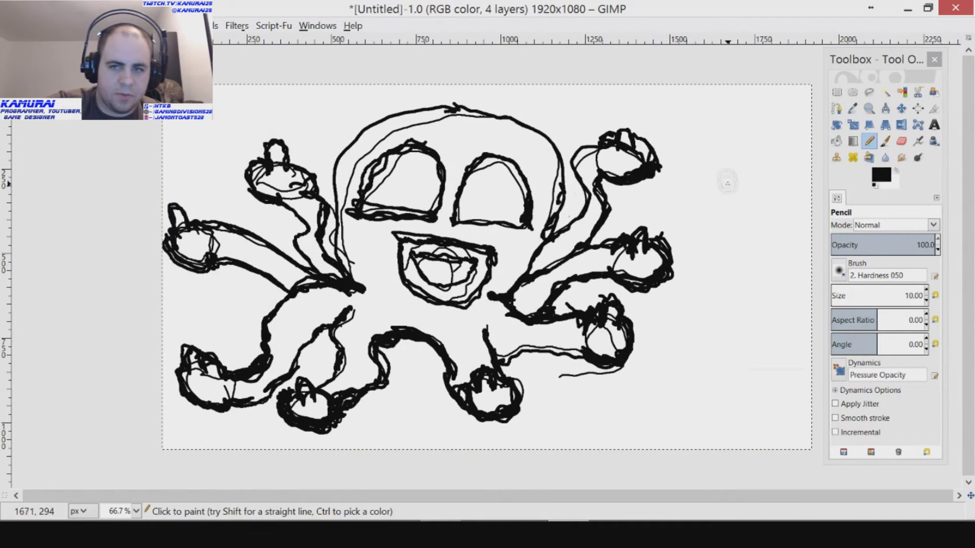
right_click(728, 184)
Anchor the floating pasted drawing using the Rectangle Select tool.
mouse_move(746, 273)
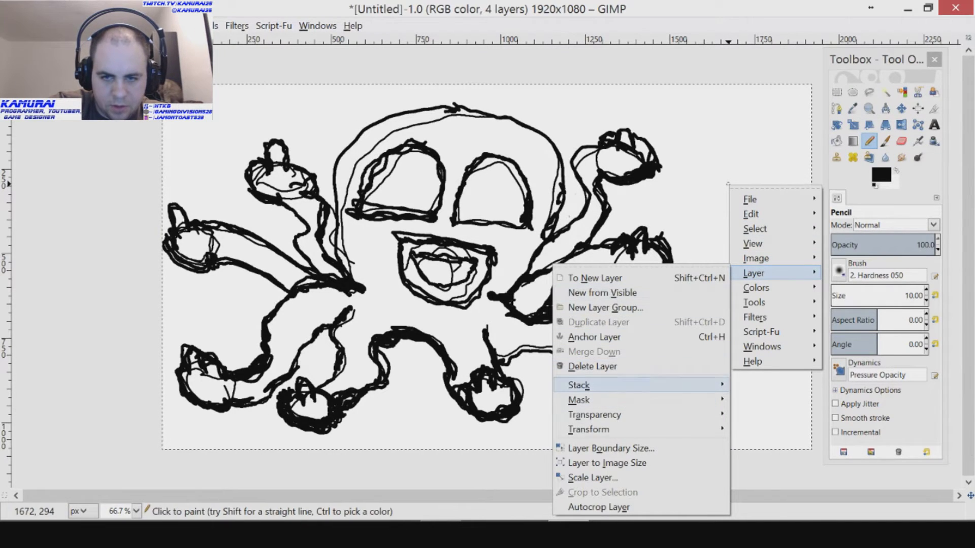
mouse_move(630, 385)
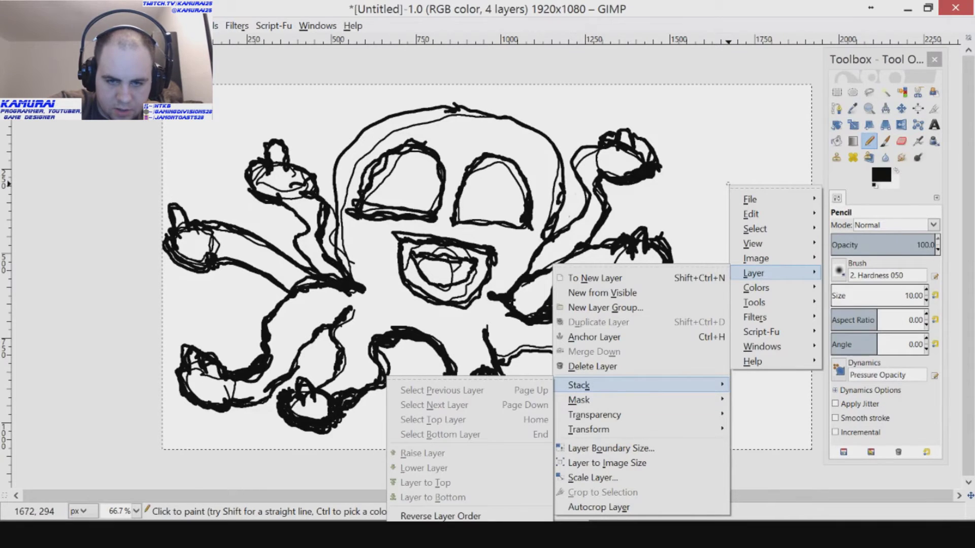
mouse_move(594, 415)
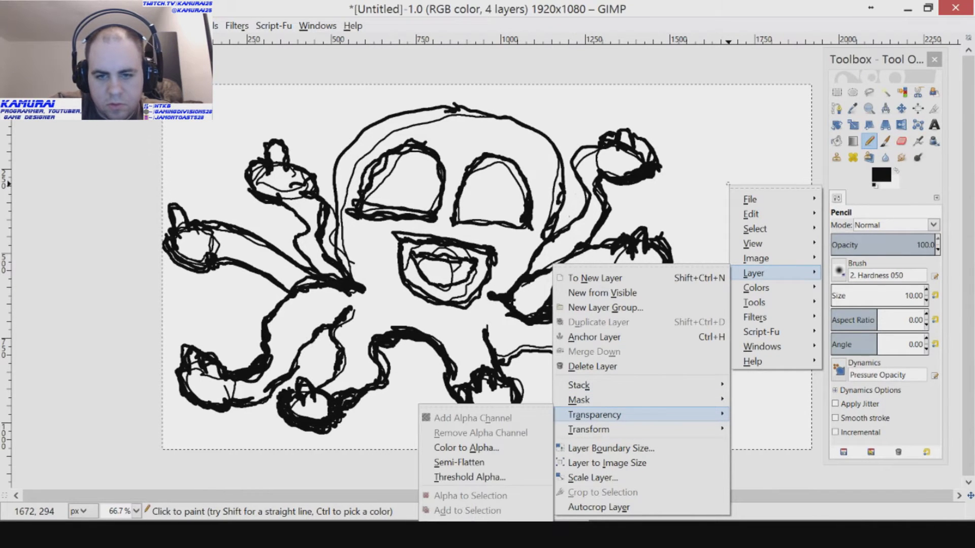
left_click(713, 133)
key("ctrl+Tab")
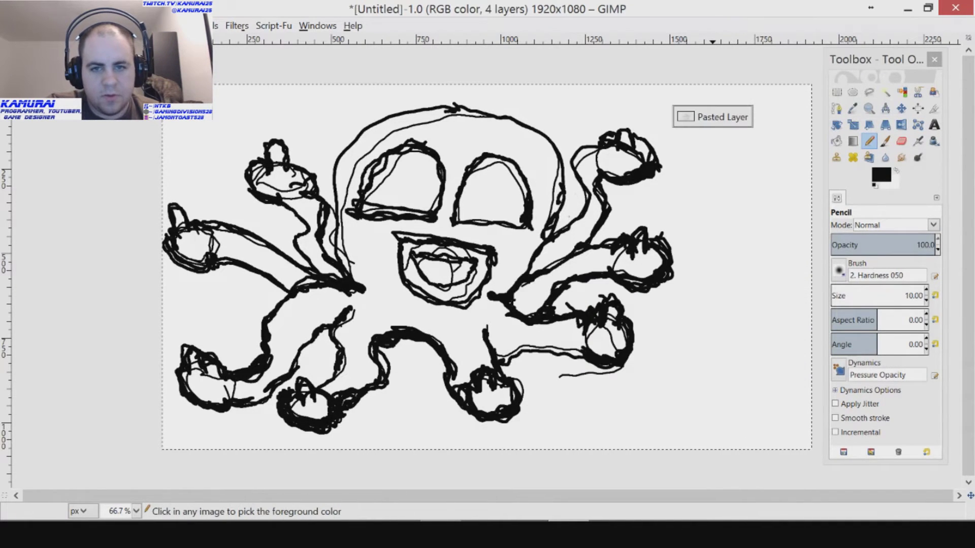
left_click(837, 92)
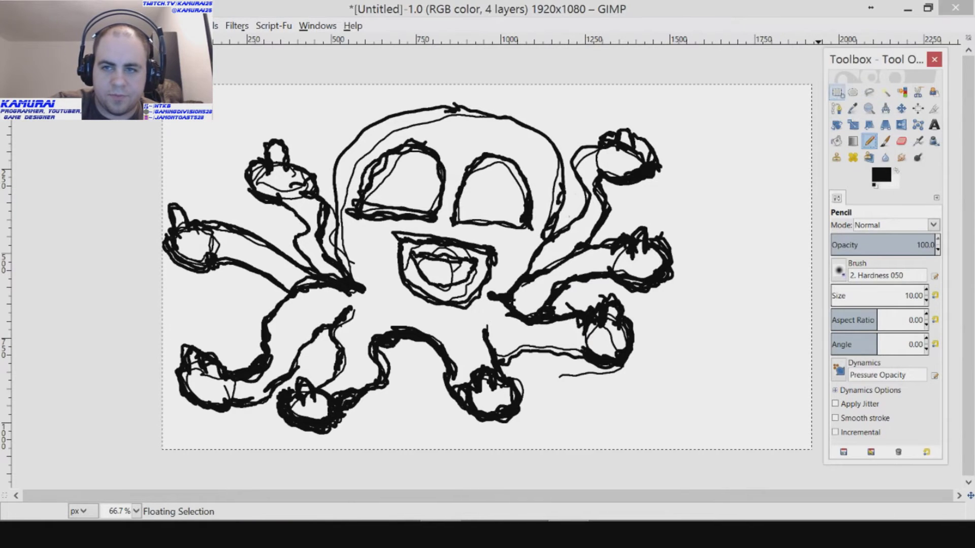
left_click(764, 71)
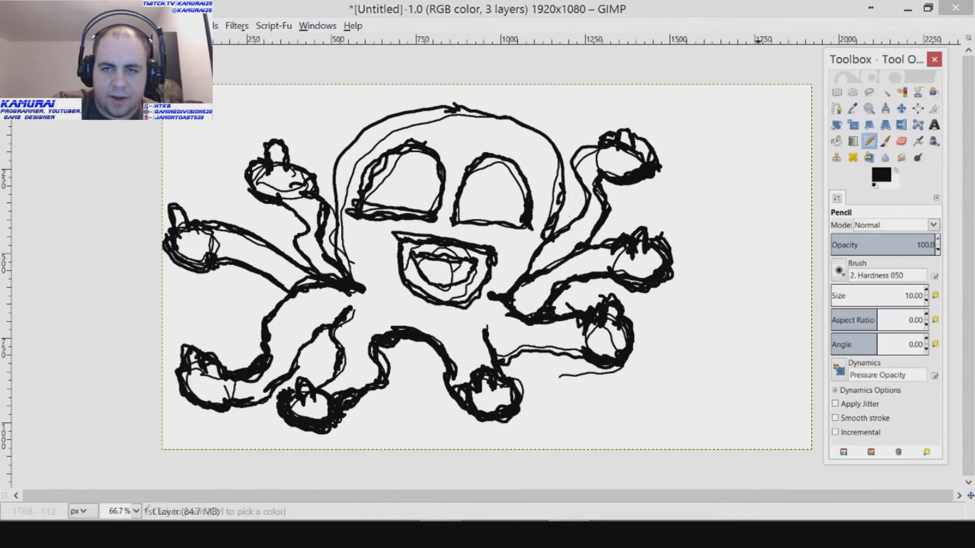
left_click_drag(774, 6, 735, 0)
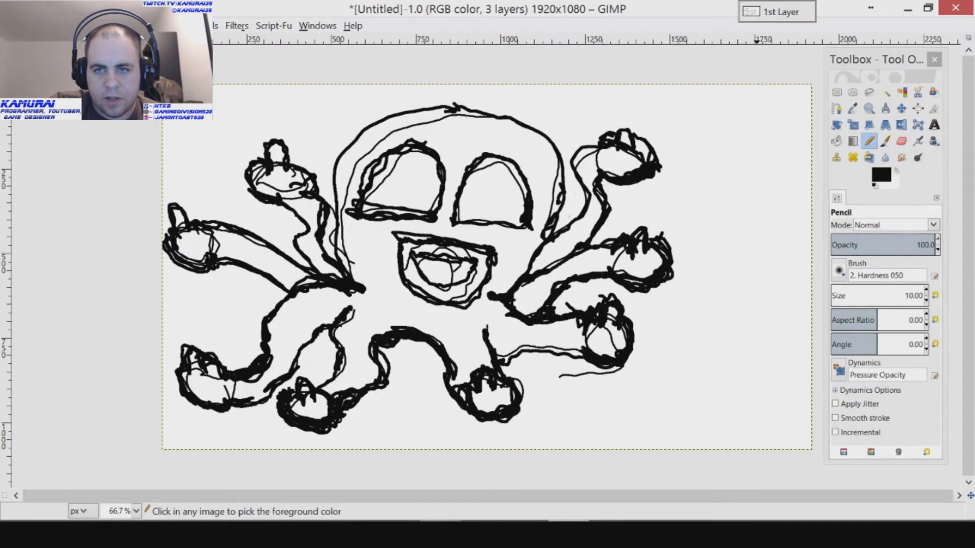
Send the current layer to the bottom of the stack and anchor the floating selection.
right_click(731, 169)
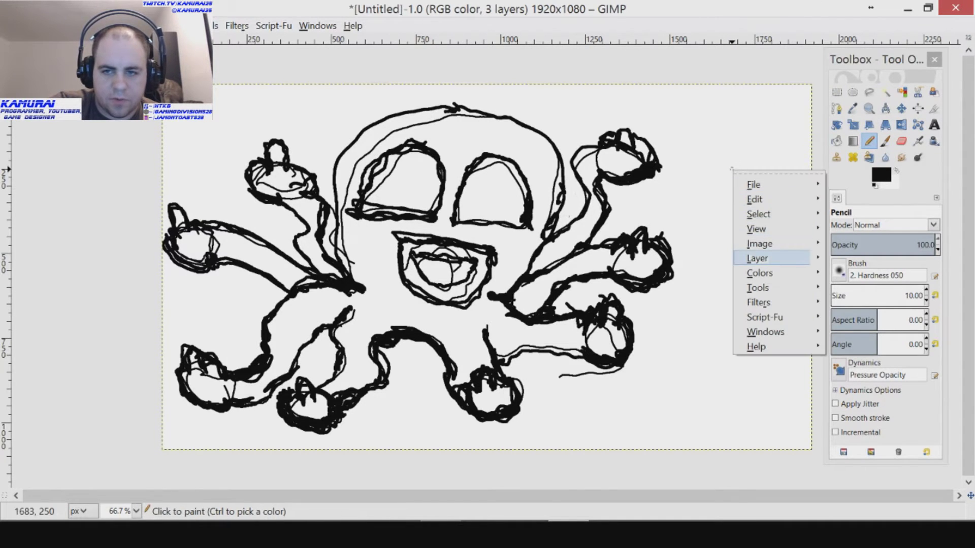
mouse_move(757, 257)
mouse_move(584, 370)
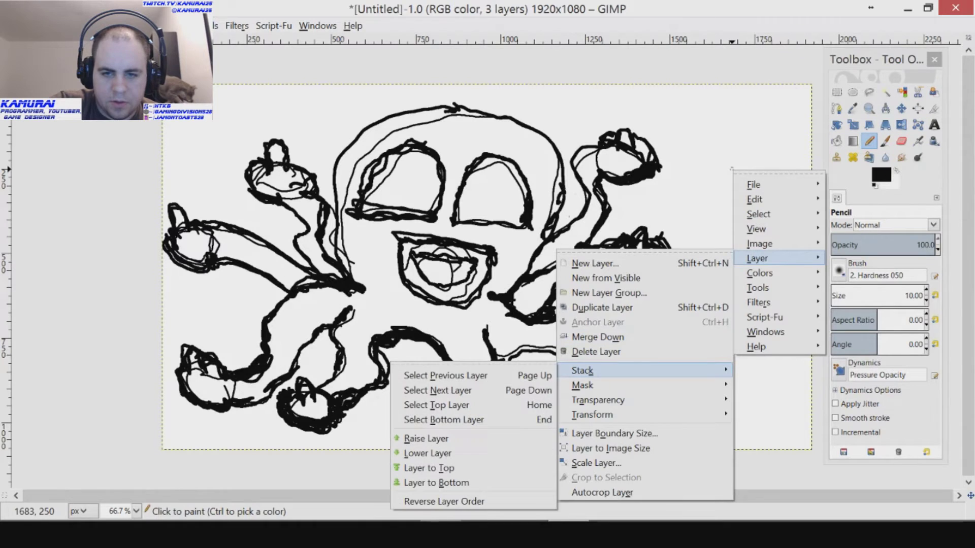
left_click(436, 482)
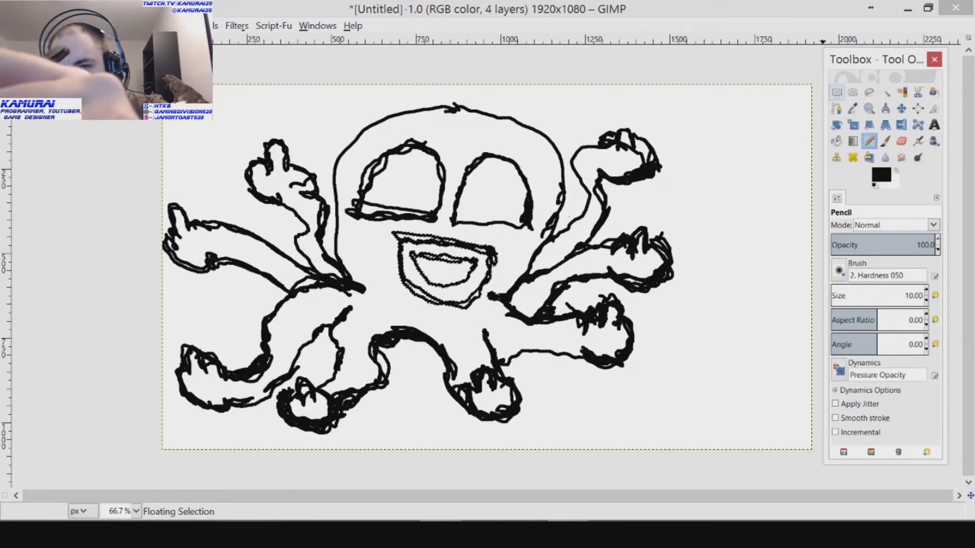
left_click(836, 92)
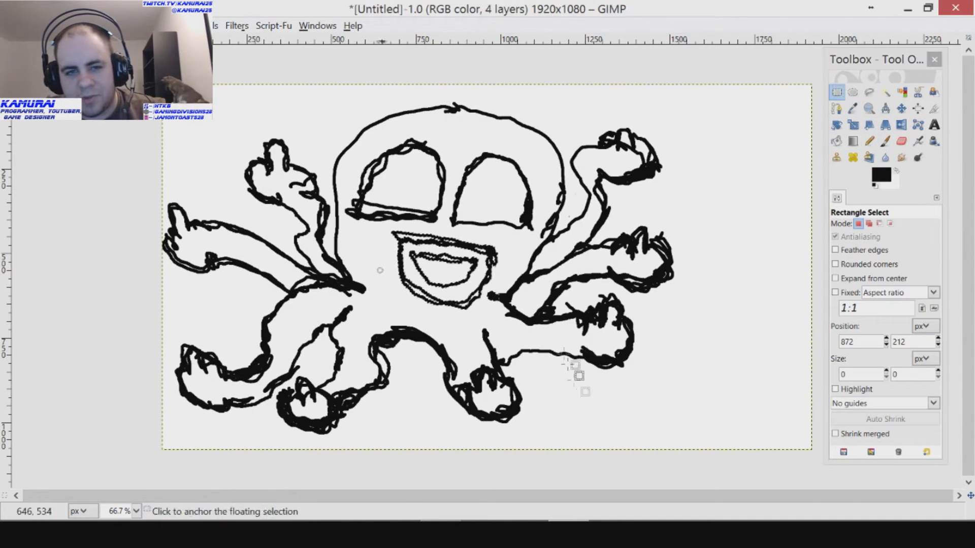
left_click(588, 375)
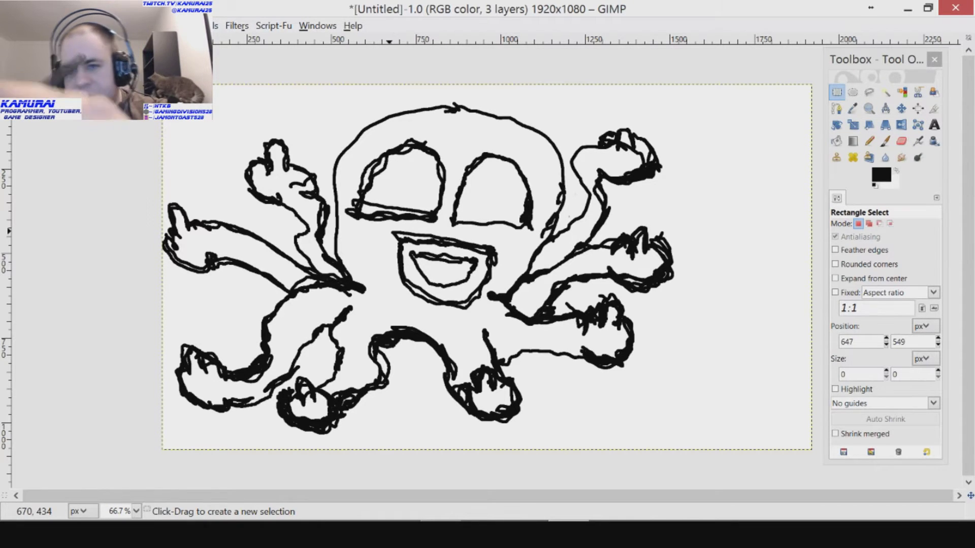
Bucket-fill the left eye, right eye and mouth interior with black, then return to the Pencil.
left_click(837, 140)
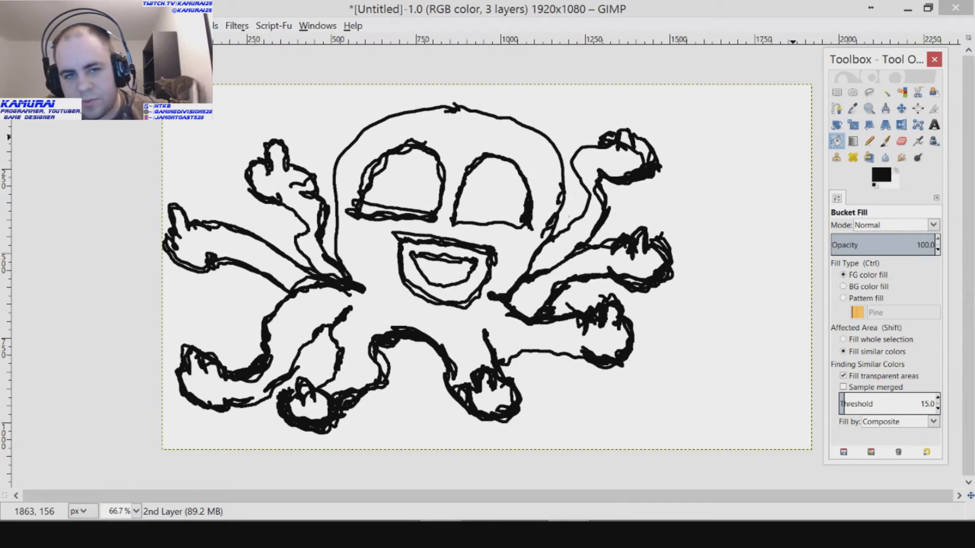
left_click(401, 180)
left_click(492, 192)
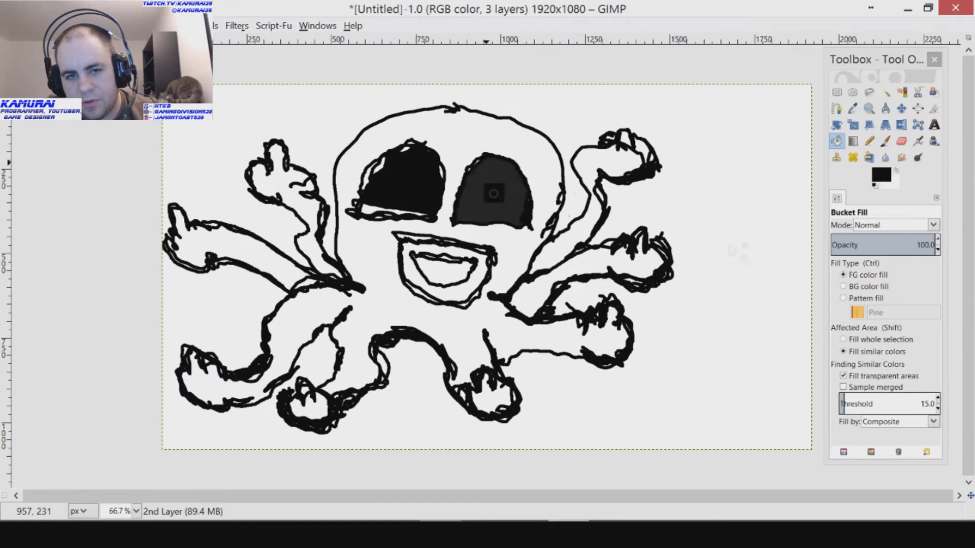
left_click(442, 267)
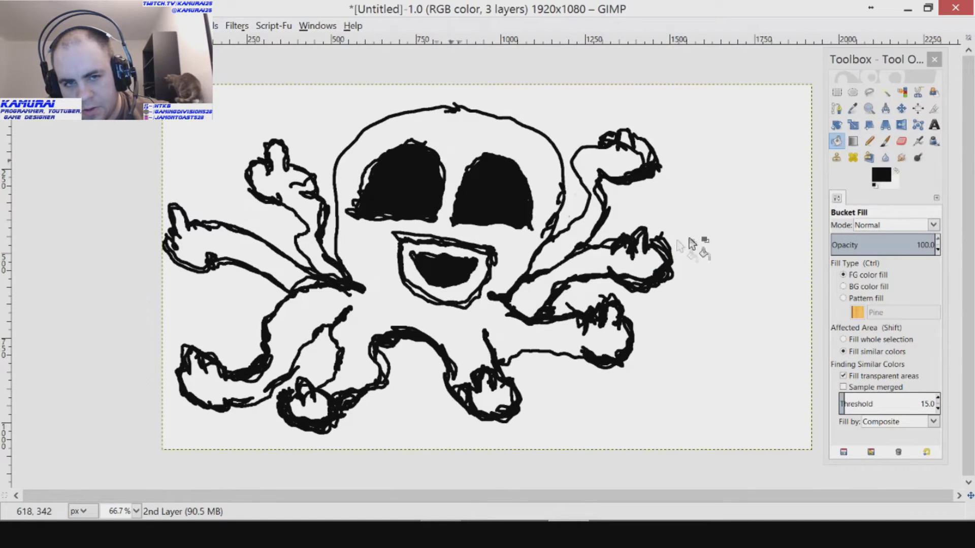
left_click(869, 141)
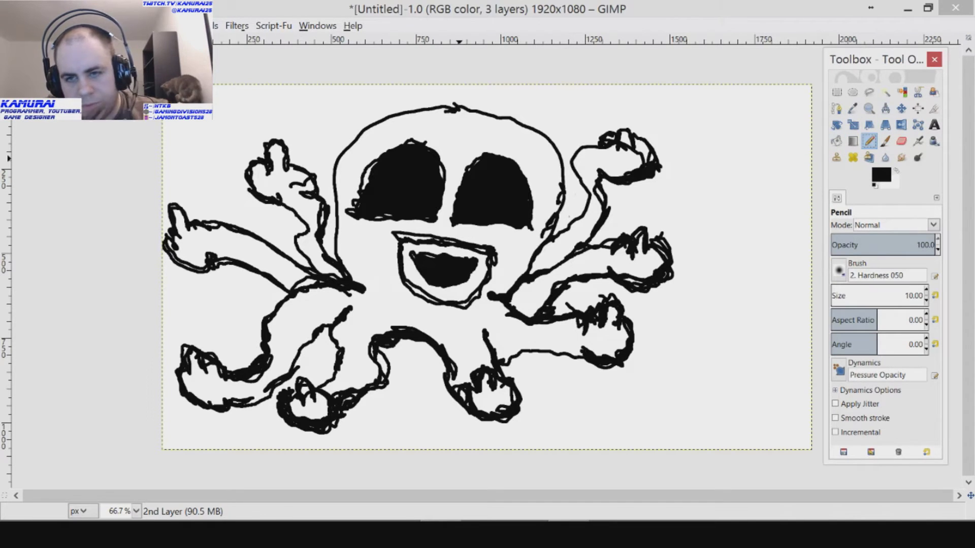
Change the pencil size and test strokes on the left eye's edge, undoing them.
mouse_move(371, 178)
left_mouse_down()
mouse_move(363, 190)
mouse_move(365, 173)
left_mouse_up()
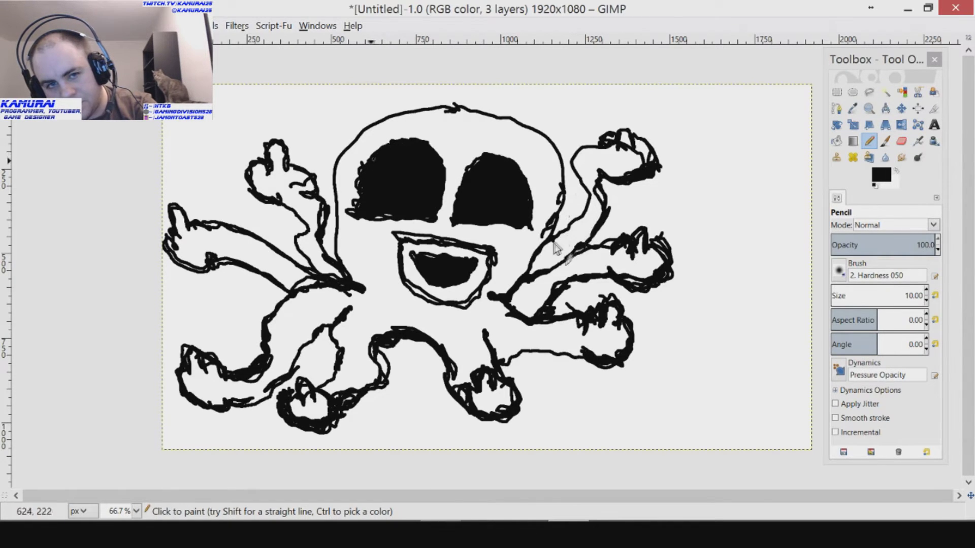
double_click(912, 296)
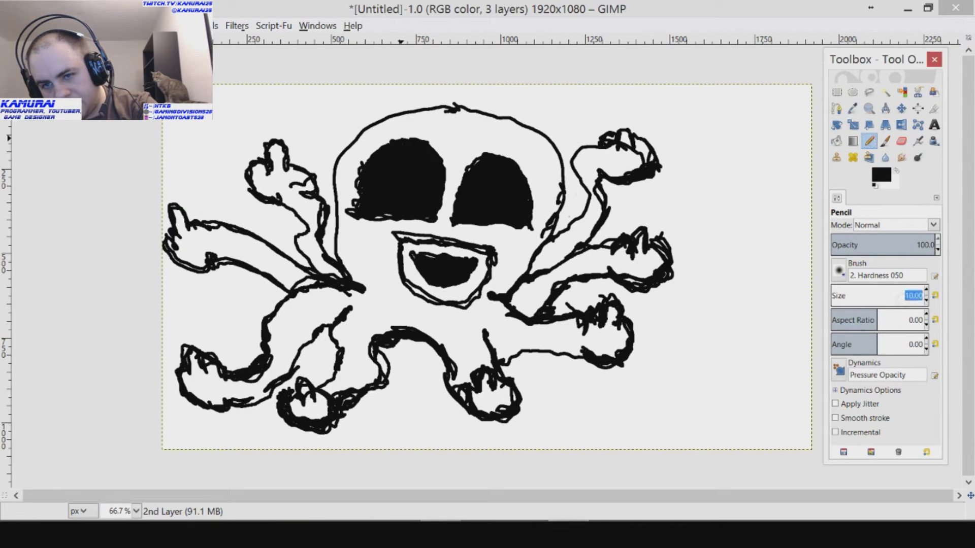
type("3")
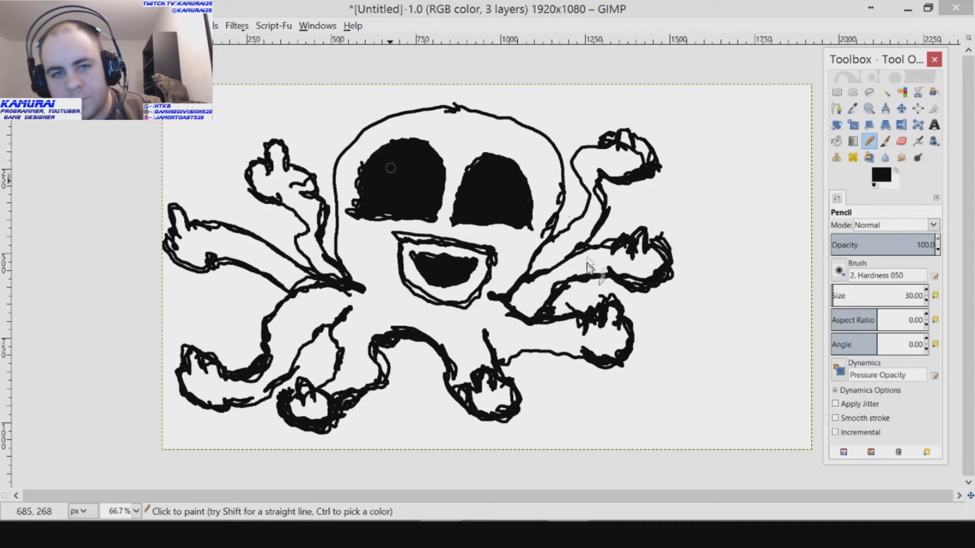
left_click(405, 157)
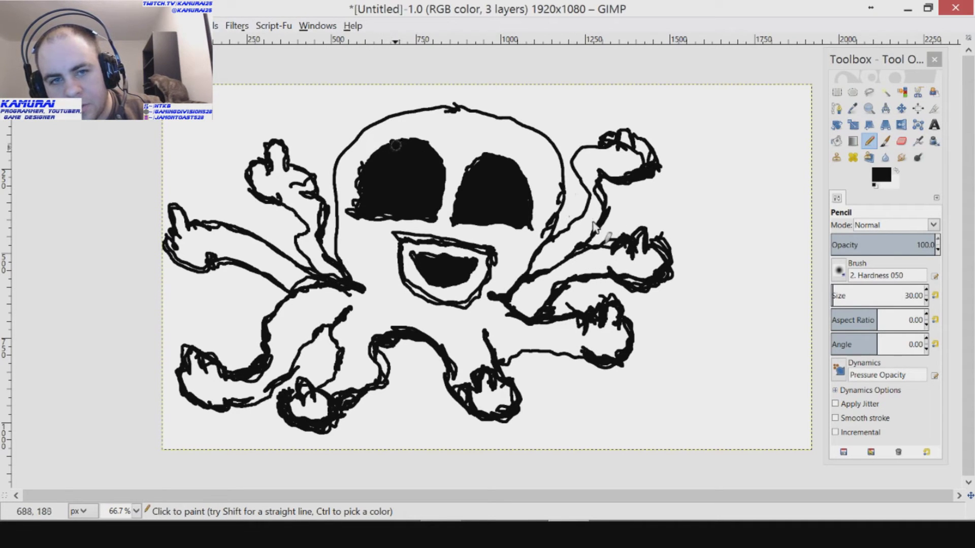
left_click_drag(386, 164, 353, 171)
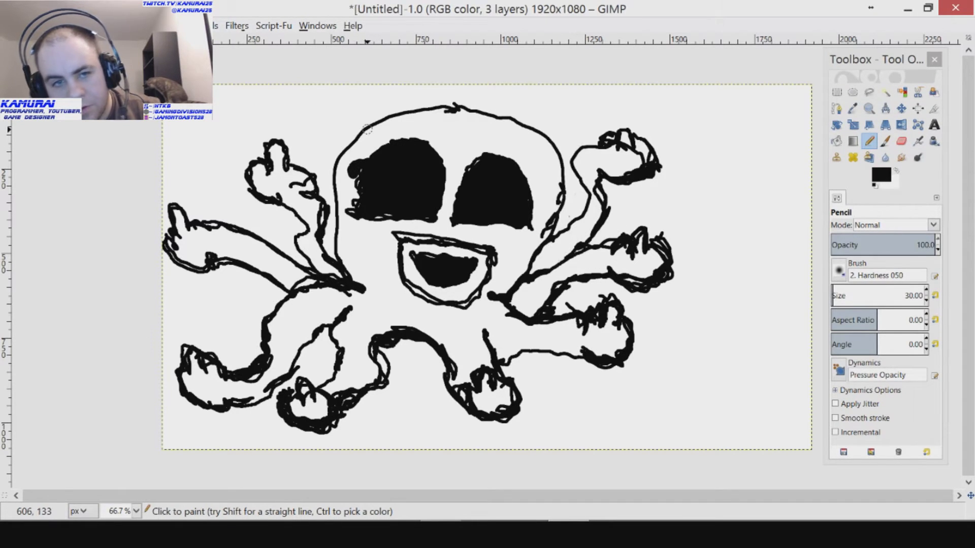
key("ctrl+z")
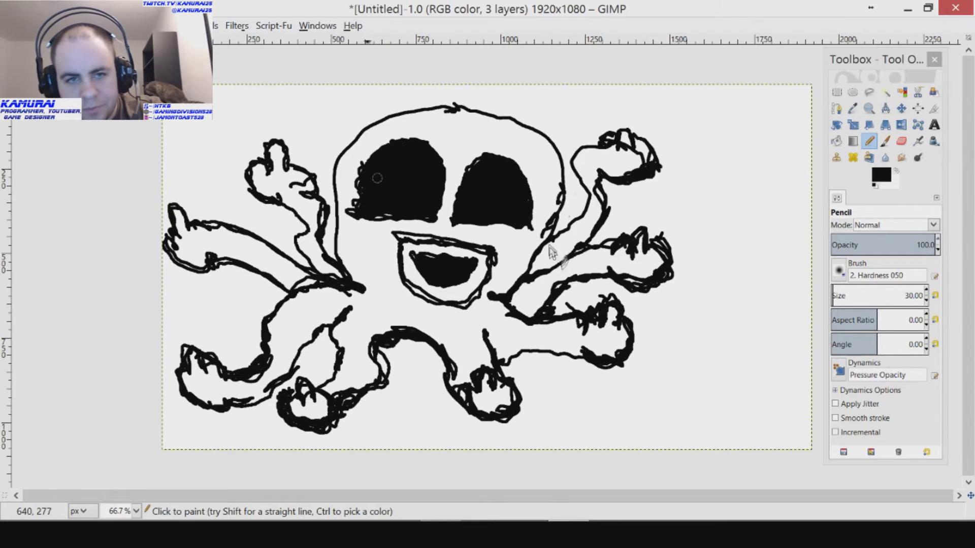
mouse_move(368, 166)
left_mouse_down()
mouse_move(355, 168)
mouse_move(348, 213)
mouse_move(362, 161)
left_mouse_up()
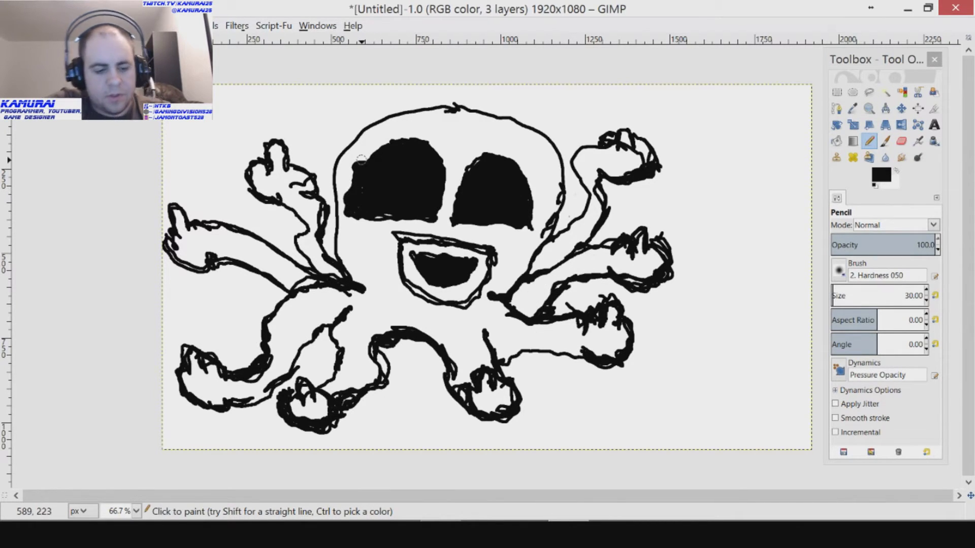
key("ctrl+z")
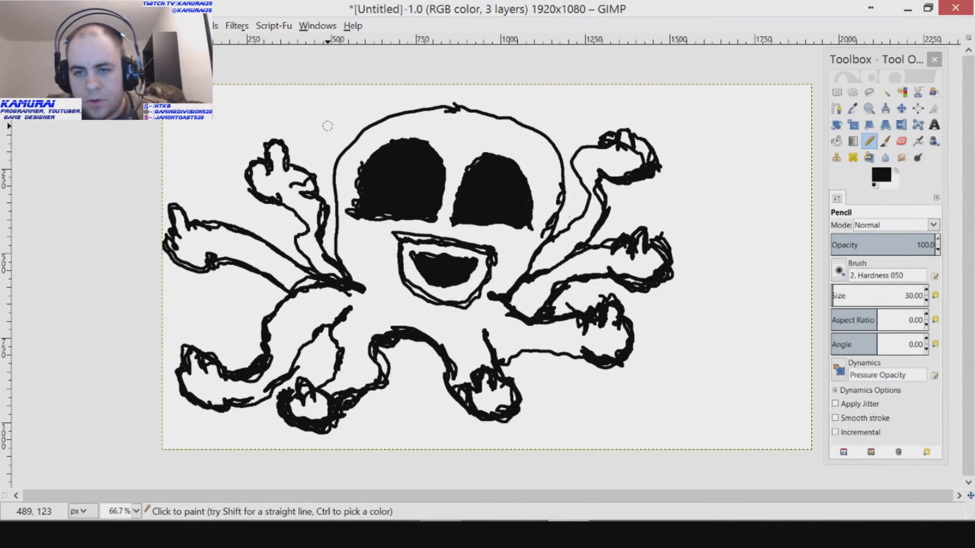
With pencil size 60, paint the ragged edges of both eyes and the mouth solid black.
left_click(898, 292)
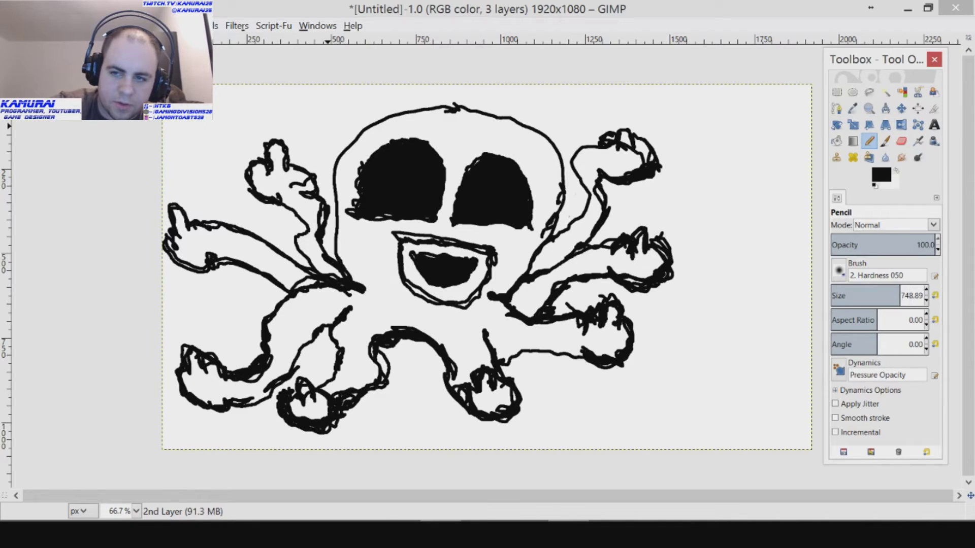
type("60")
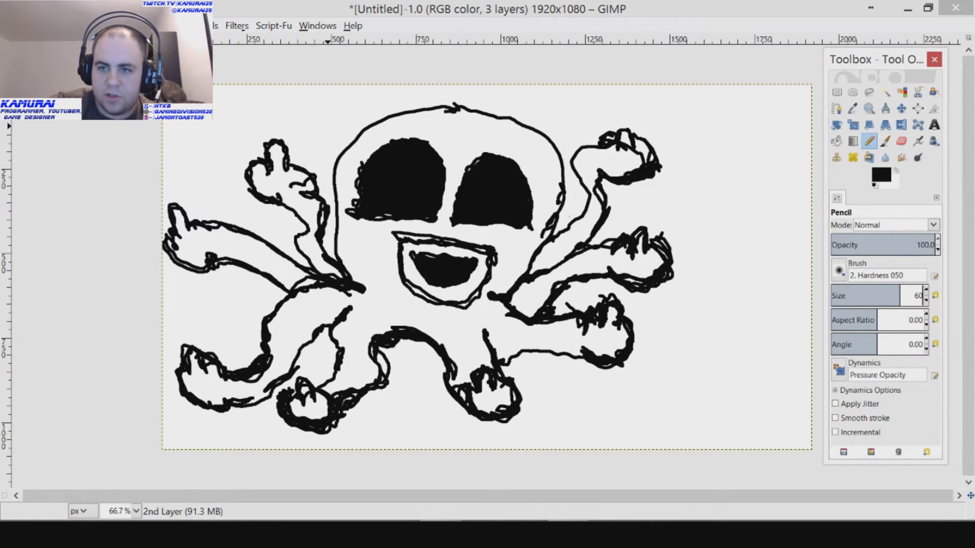
key("Return")
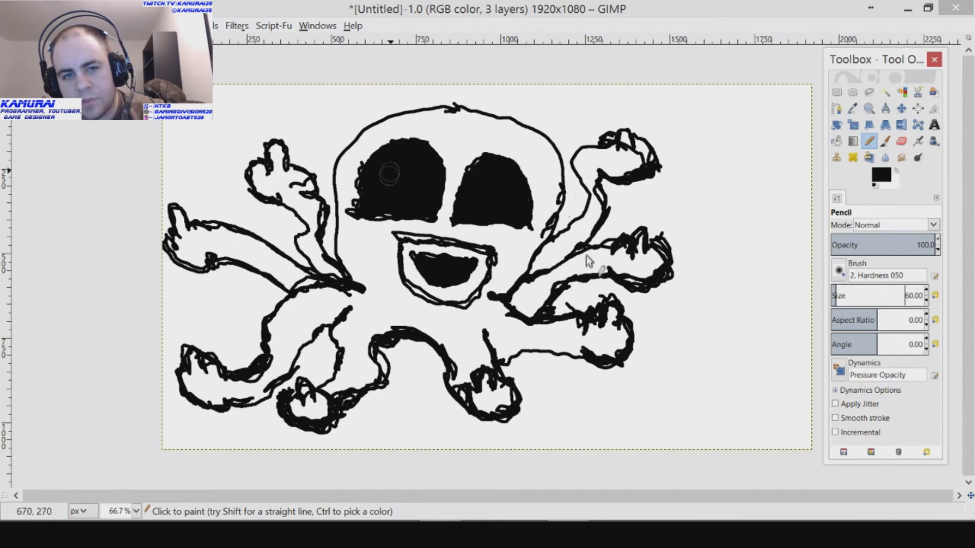
left_click(418, 152)
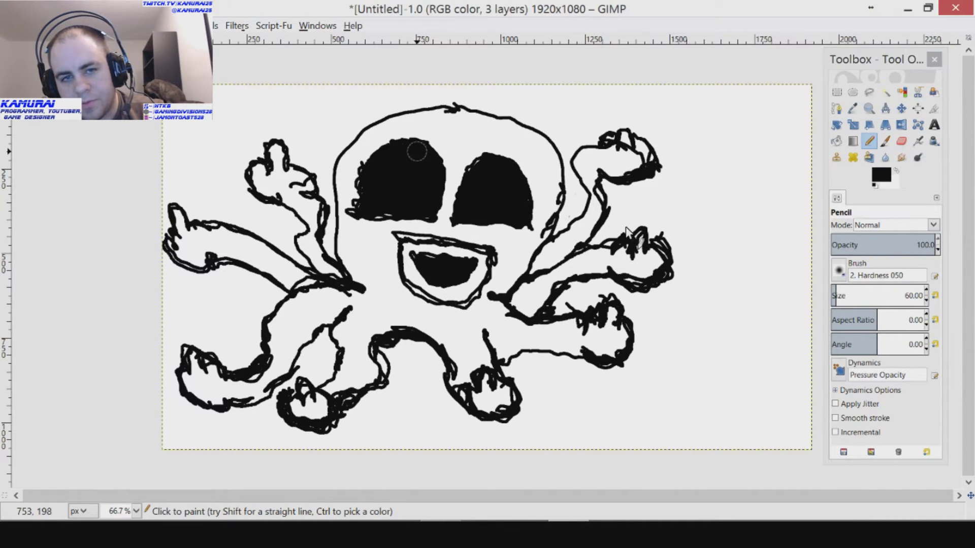
left_click_drag(415, 151, 379, 152)
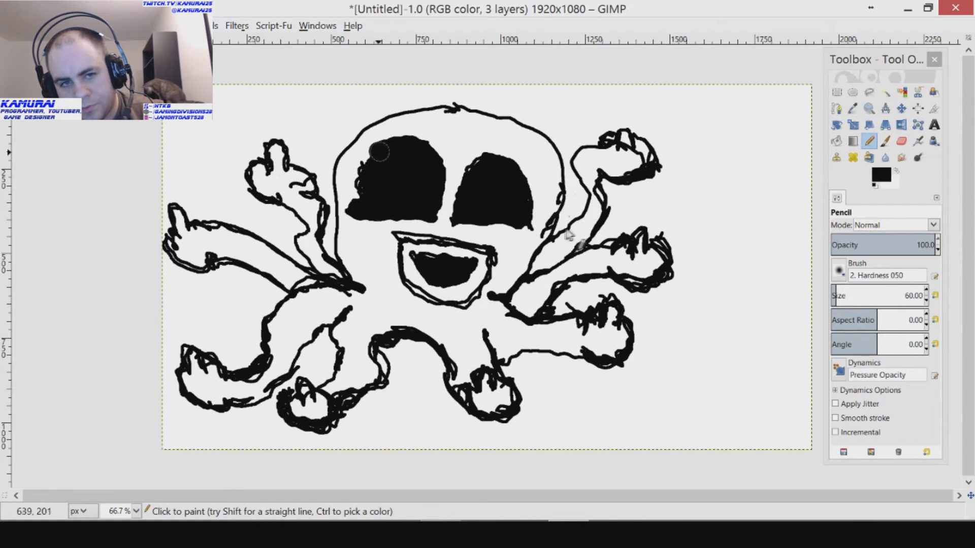
left_click_drag(376, 155, 358, 206)
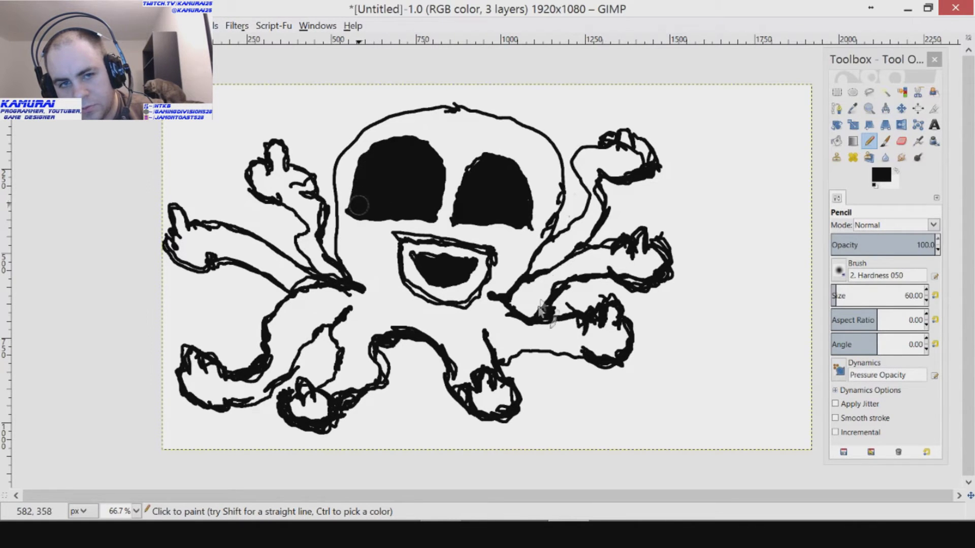
mouse_move(458, 212)
left_mouse_down()
mouse_move(467, 158)
mouse_move(486, 150)
mouse_move(514, 154)
mouse_move(526, 178)
mouse_move(524, 221)
left_mouse_up()
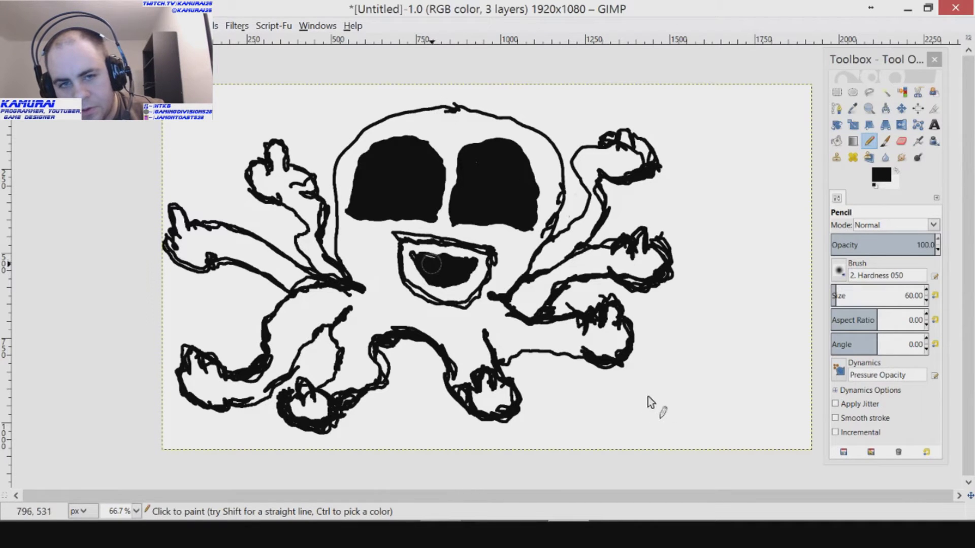
mouse_move(444, 257)
left_mouse_down()
mouse_move(417, 259)
mouse_move(474, 268)
mouse_move(442, 283)
mouse_move(412, 262)
mouse_move(450, 263)
left_mouse_up()
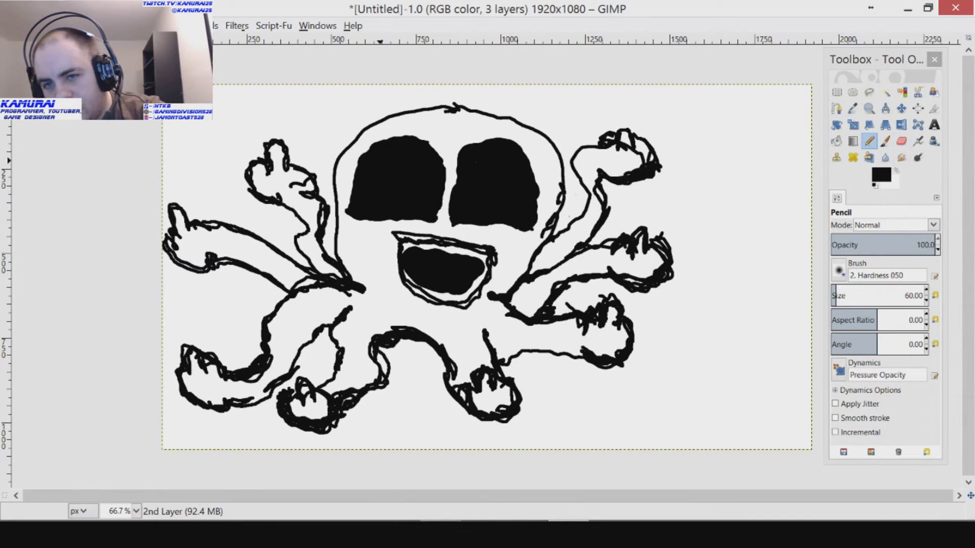
left_click(896, 171)
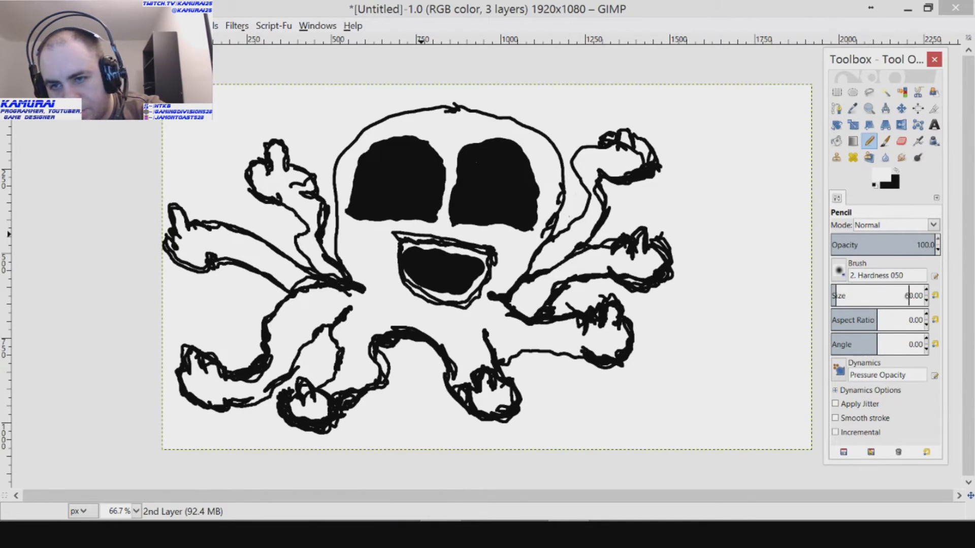
Set the pencil size to 20, then undo and redo the last fill stroke.
key("BackSpace")
type("2")
key("Return")
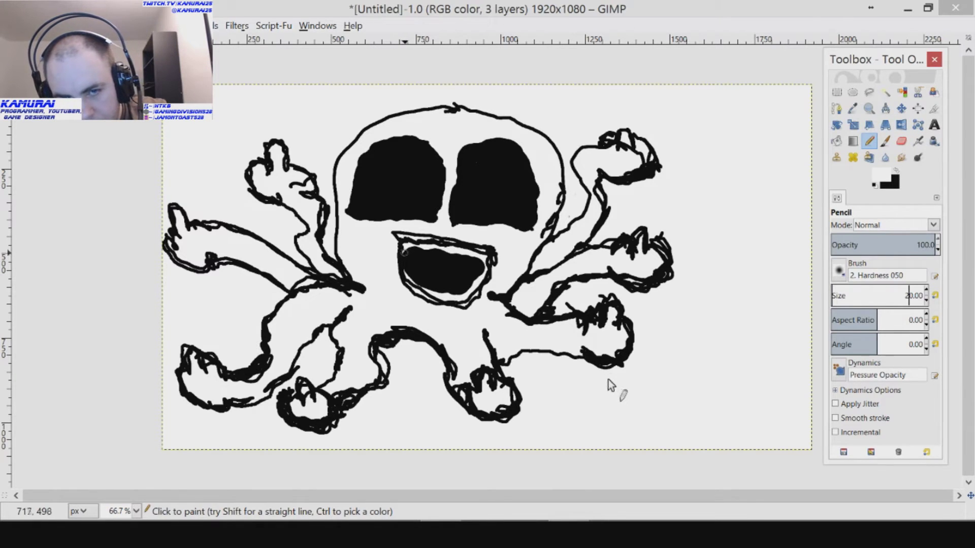
left_click(404, 249)
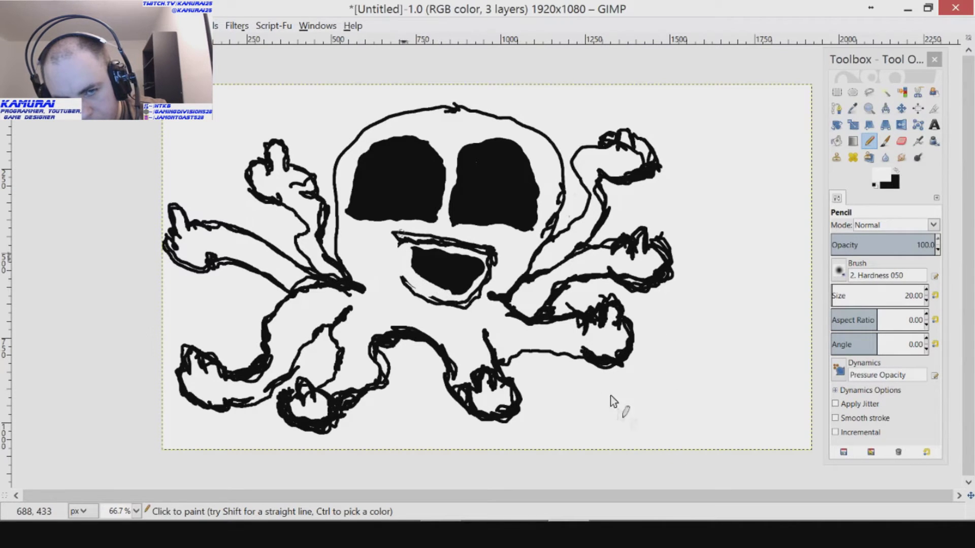
key("ctrl")
key("ctrl+z")
key("ctrl+z")
key("ctrl+z")
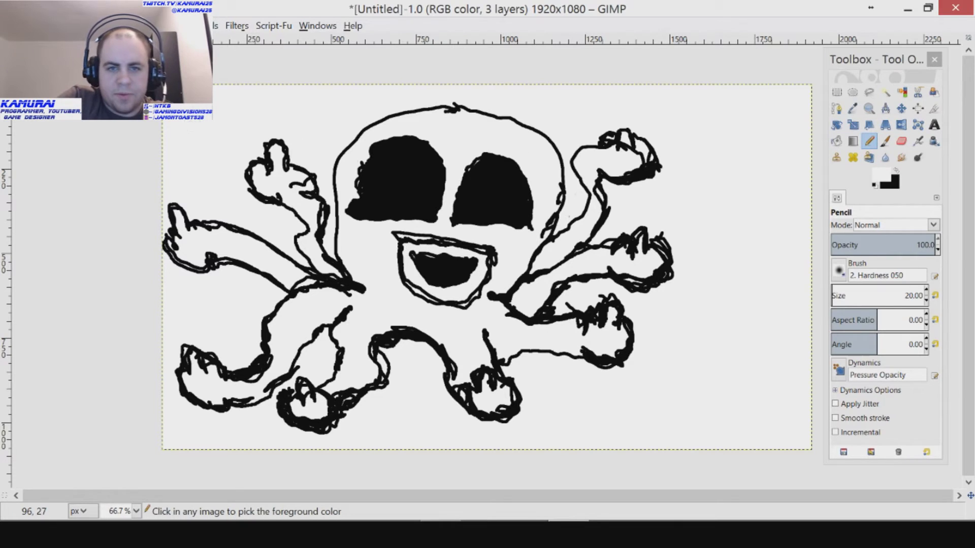
key("ctrl+y")
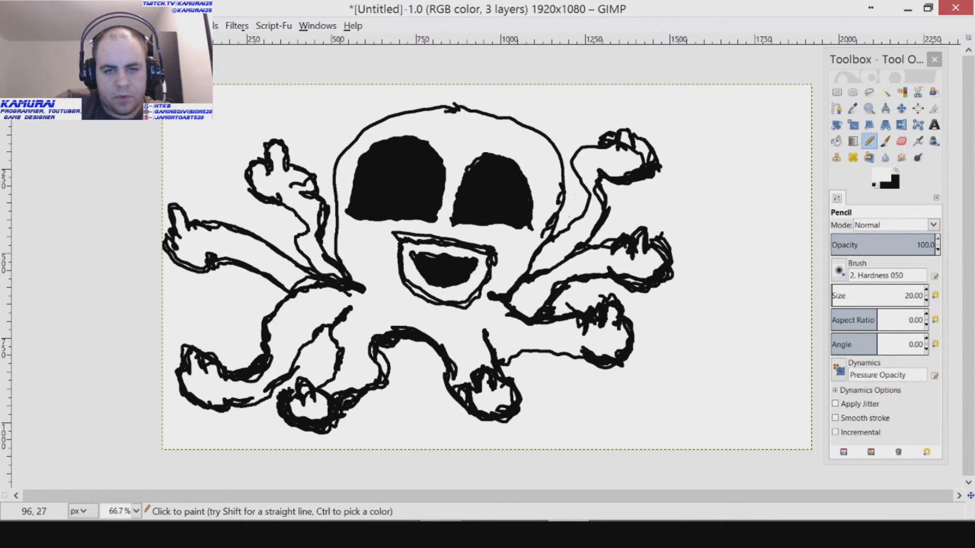
In black, trace a thick outline along the mouth's right side and bottom.
left_click(896, 170)
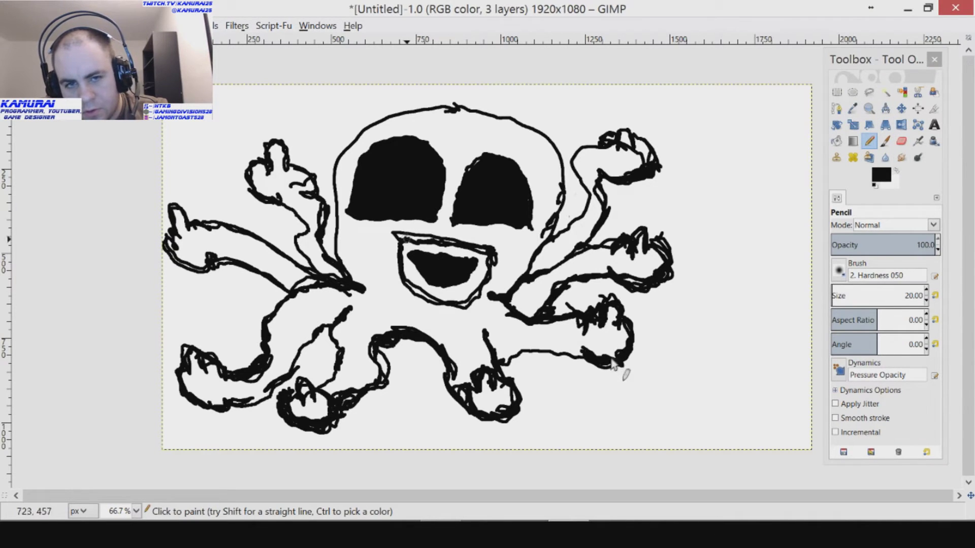
mouse_move(493, 255)
left_mouse_down()
mouse_move(482, 294)
mouse_move(457, 310)
mouse_move(410, 291)
left_mouse_up()
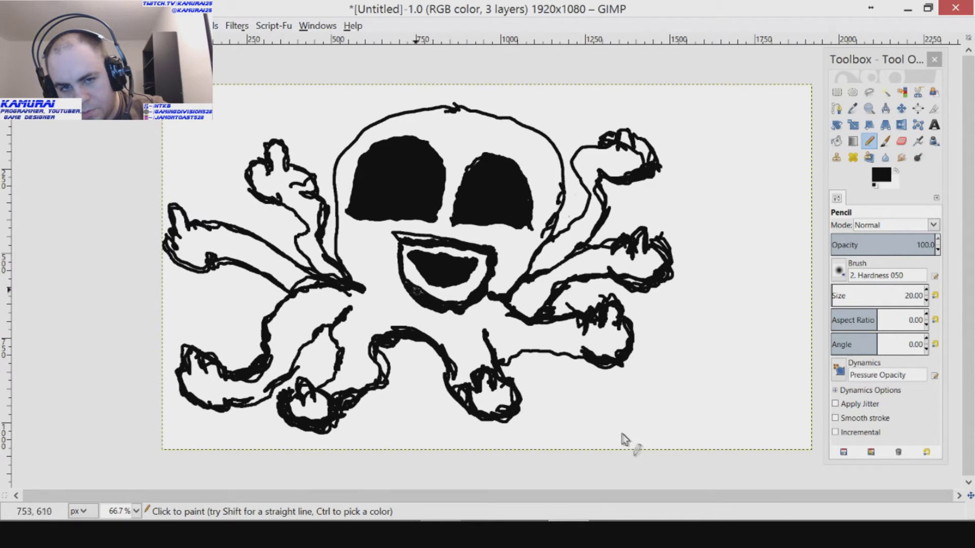
left_click_drag(461, 313, 500, 259)
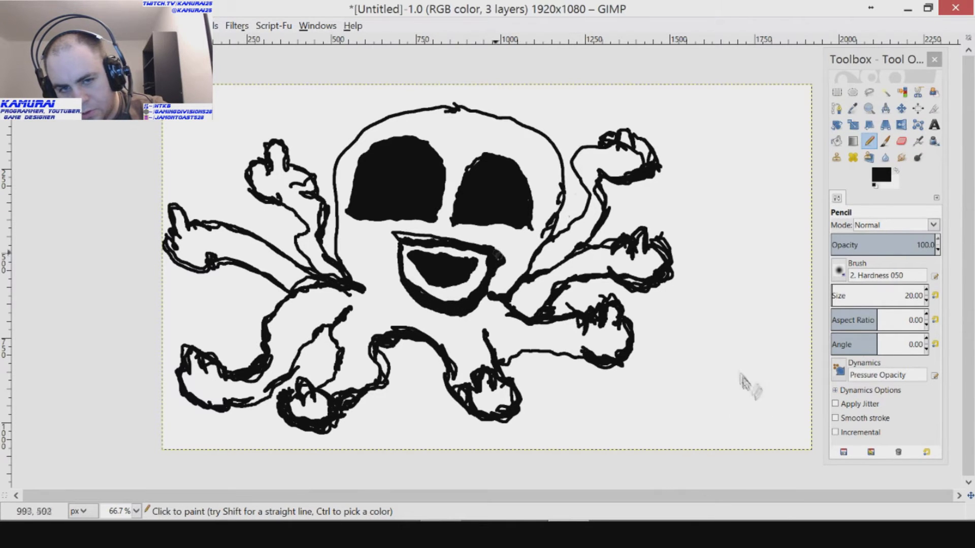
left_click(410, 230)
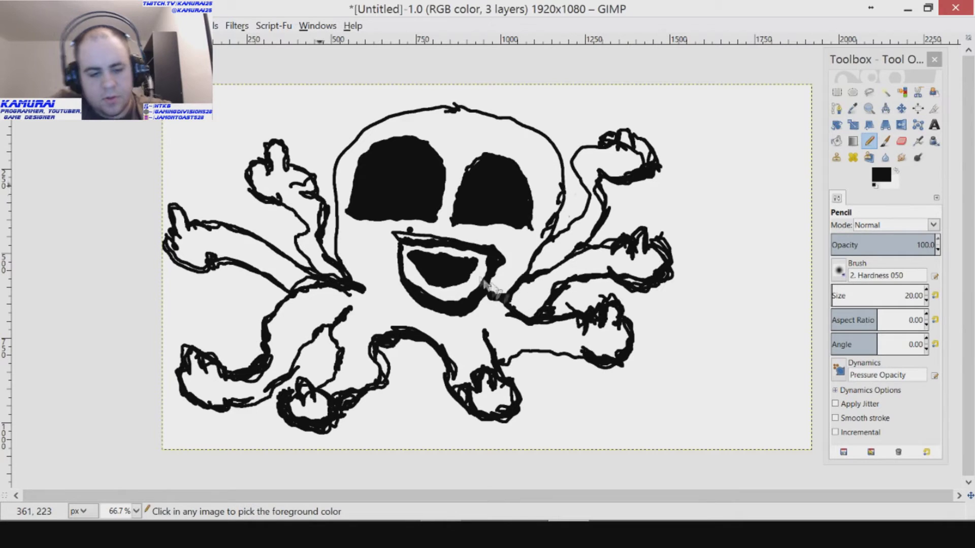
key("ctrl+z")
key("ctrl+z")
key("ctrl+y")
key("ctrl+y")
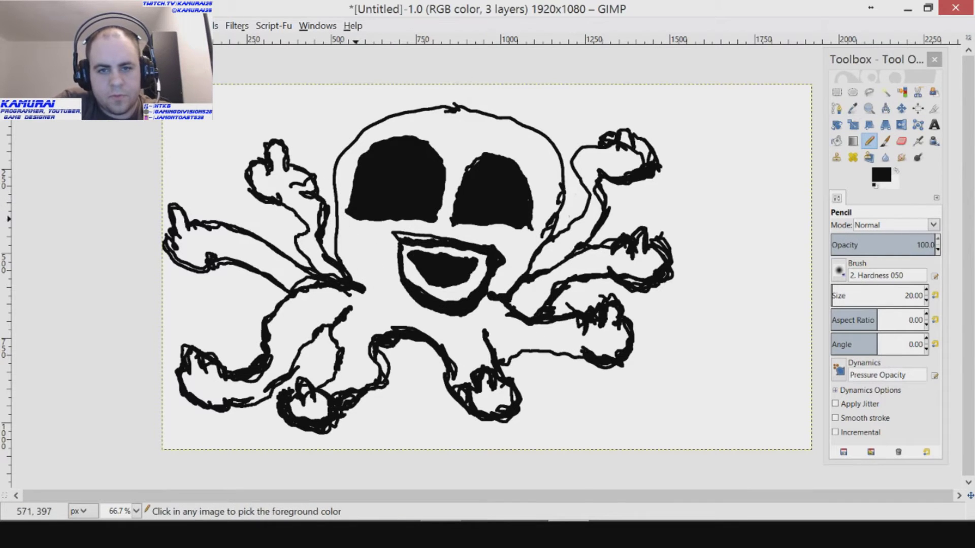
Thicken the mouth's upper edge and the left arm's upper and lower outlines.
mouse_move(410, 241)
left_mouse_down()
mouse_move(464, 248)
mouse_move(401, 235)
mouse_move(398, 277)
mouse_move(417, 298)
left_mouse_up()
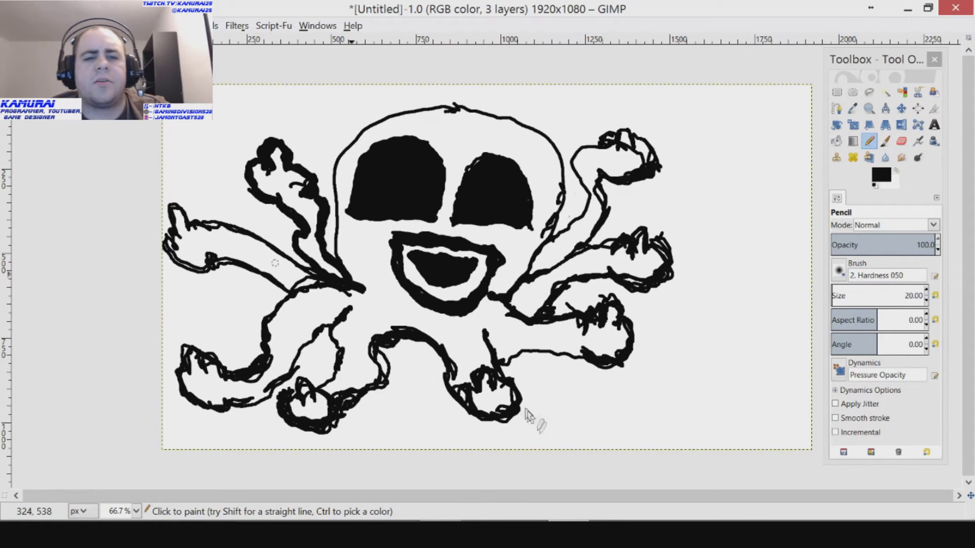
mouse_move(316, 276)
left_mouse_down()
mouse_move(227, 225)
mouse_move(190, 225)
mouse_move(185, 211)
mouse_move(170, 243)
mouse_move(171, 224)
left_mouse_up()
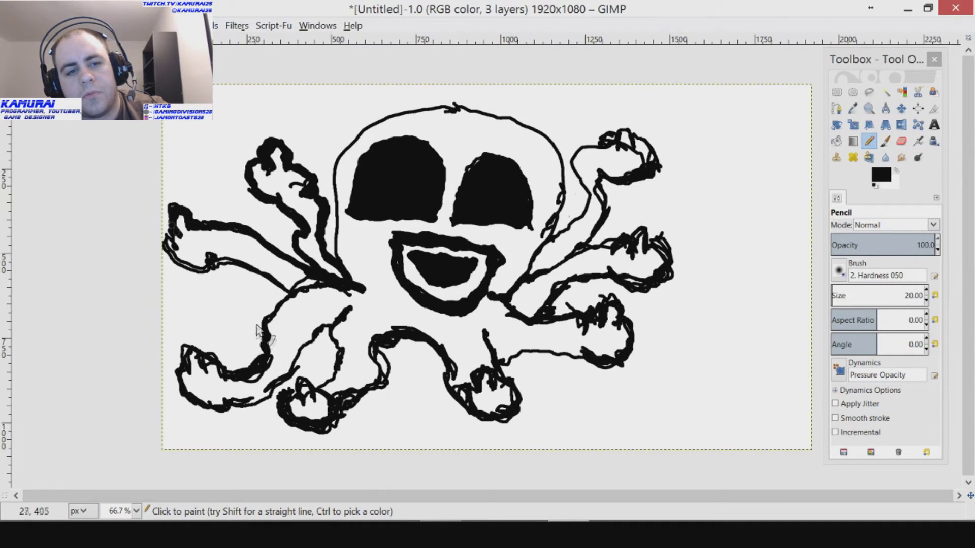
left_click_drag(258, 374, 320, 394)
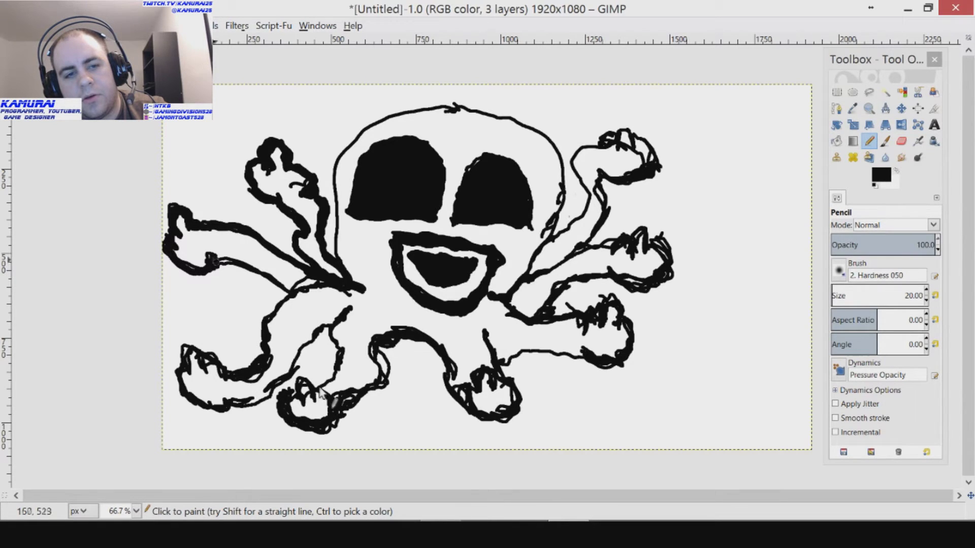
mouse_move(213, 266)
left_mouse_down()
mouse_move(293, 291)
mouse_move(285, 286)
mouse_move(338, 287)
mouse_move(295, 288)
left_mouse_up()
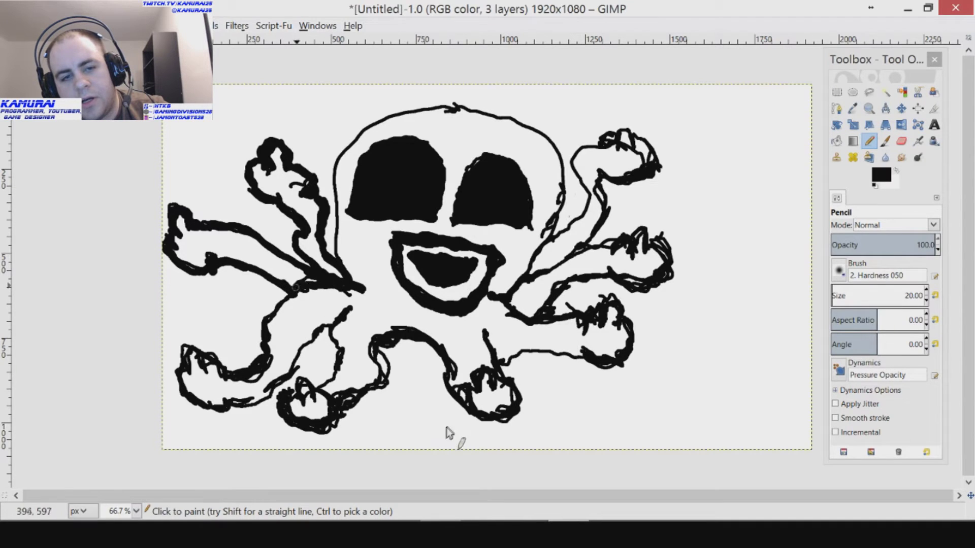
mouse_move(293, 290)
left_mouse_down()
mouse_move(279, 288)
mouse_move(272, 313)
mouse_move(263, 292)
mouse_move(267, 318)
left_mouse_up()
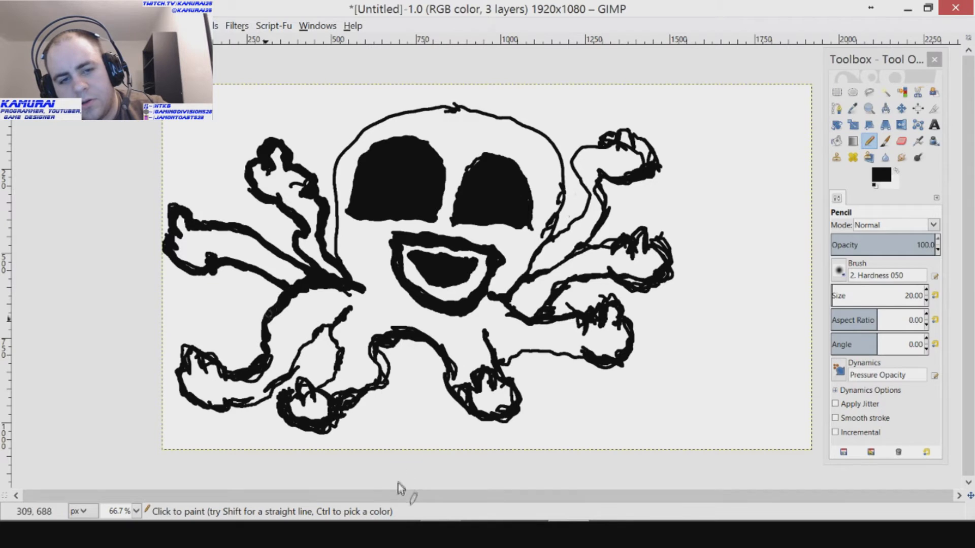
Thicken the lower-left arm's bend and upper outline, undoing the last tentacle stroke.
mouse_move(257, 369)
left_mouse_down()
mouse_move(269, 349)
mouse_move(260, 368)
left_mouse_up()
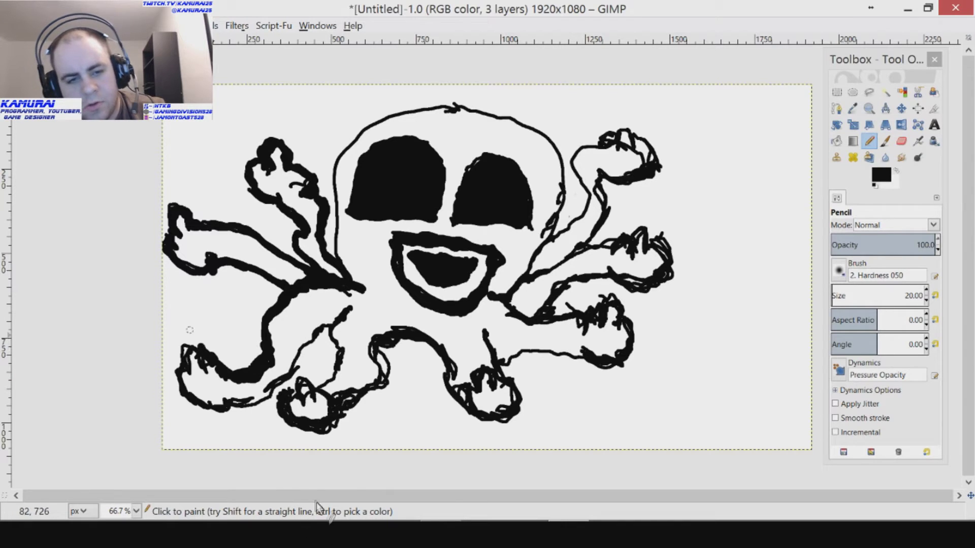
key("ctrl")
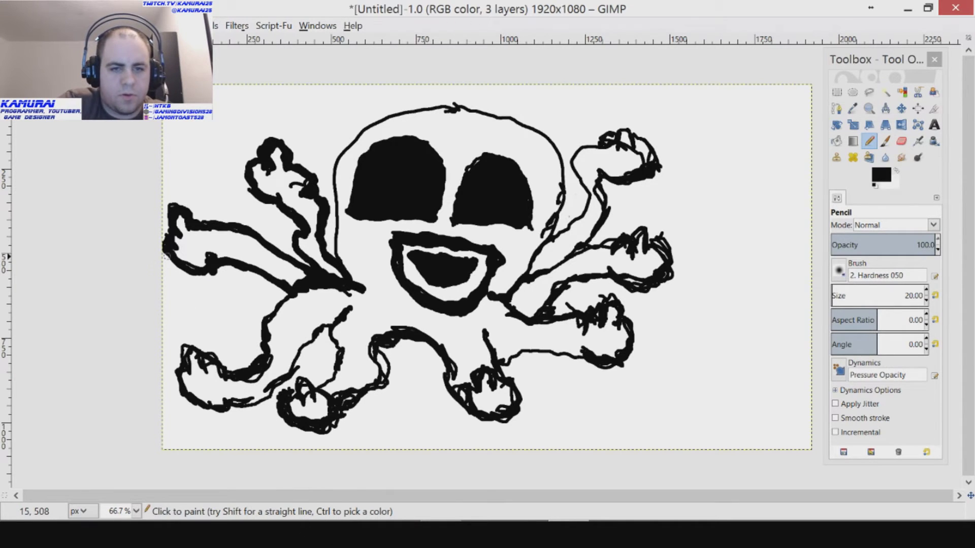
left_click_drag(295, 294, 269, 314)
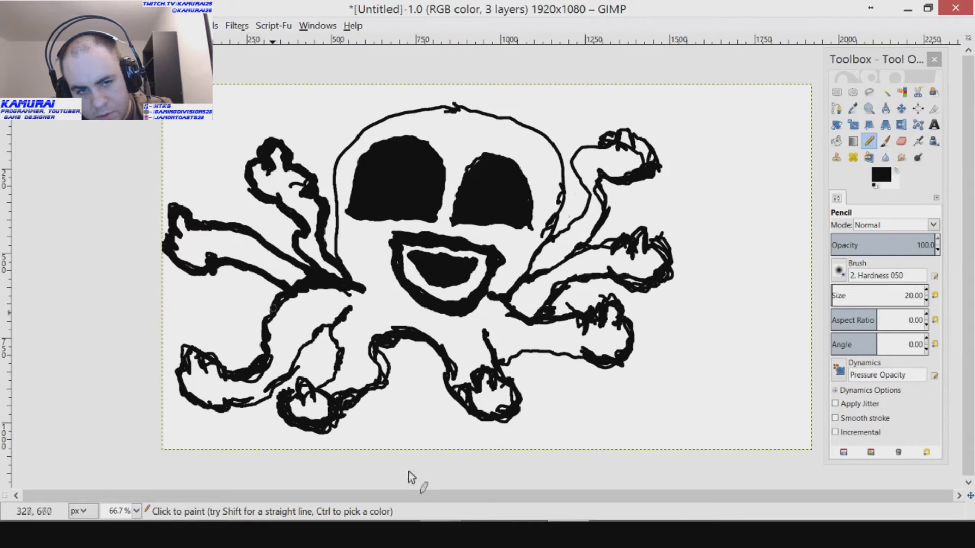
mouse_move(281, 297)
left_mouse_down()
mouse_move(262, 323)
mouse_move(259, 378)
mouse_move(243, 368)
mouse_move(239, 339)
left_mouse_up()
key("ctrl+z")
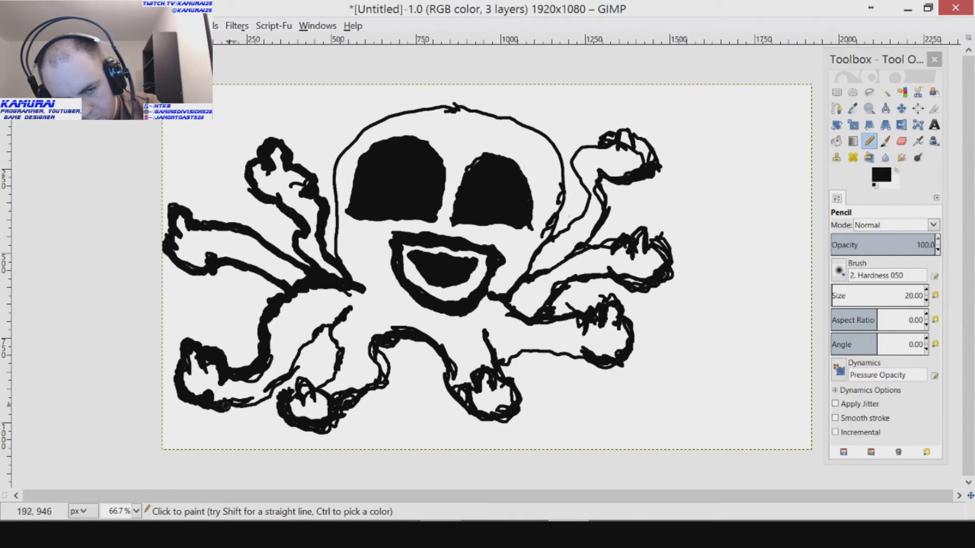
Thicken the lower-left tentacle's outline and fill the gaps along its bottom edge.
left_click_drag(251, 402, 237, 400)
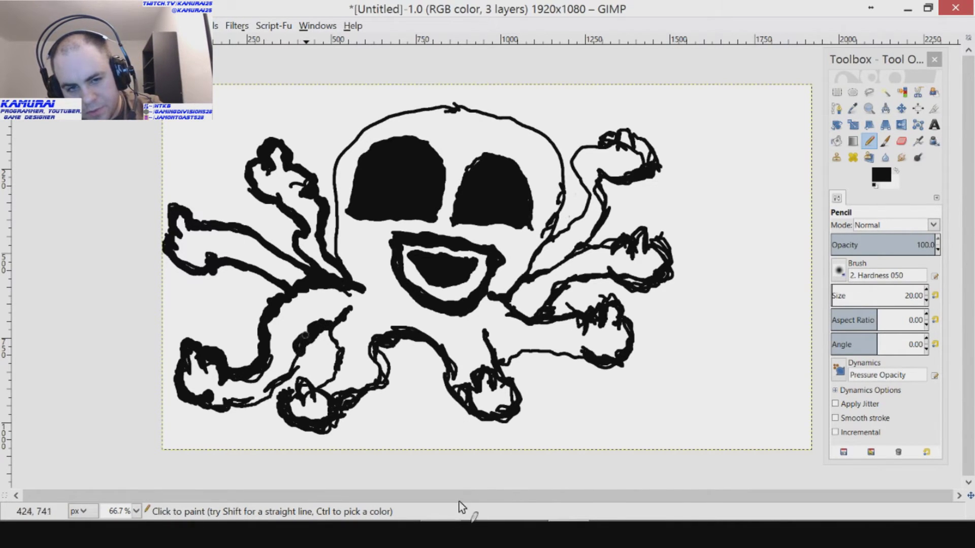
mouse_move(285, 376)
left_mouse_down()
mouse_move(251, 401)
mouse_move(214, 402)
left_mouse_up()
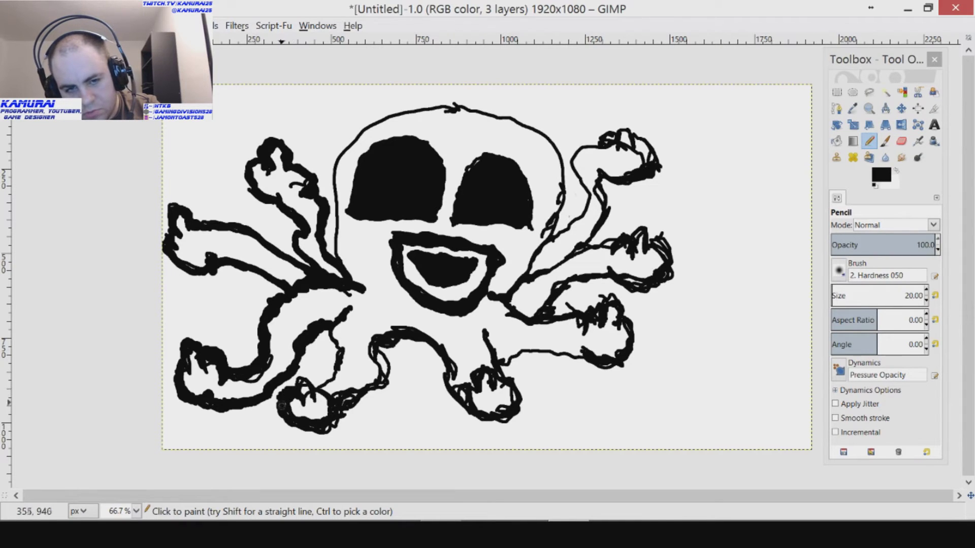
mouse_move(284, 418)
left_mouse_down()
mouse_move(313, 427)
mouse_move(341, 416)
mouse_move(309, 384)
mouse_move(293, 398)
mouse_move(309, 376)
left_mouse_up()
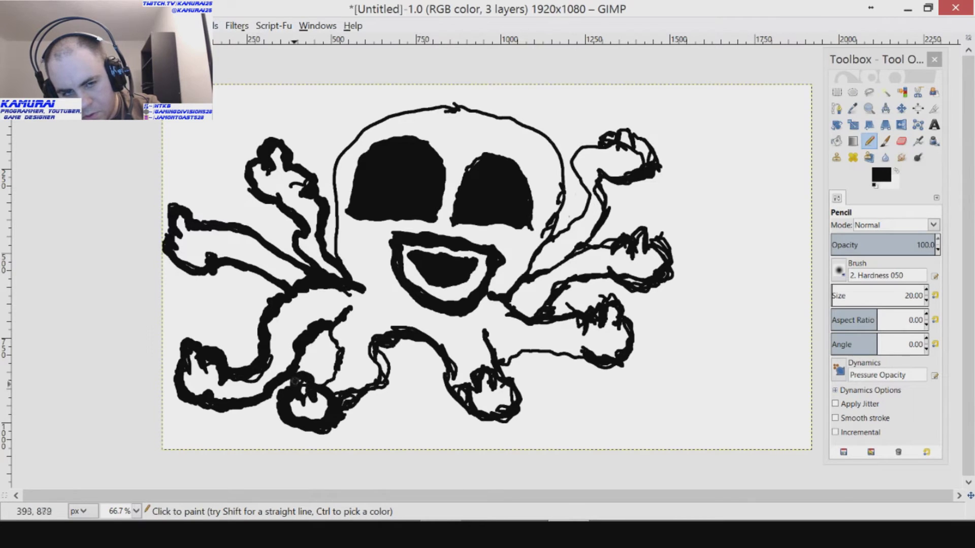
mouse_move(339, 351)
left_mouse_down()
mouse_move(333, 374)
mouse_move(312, 384)
mouse_move(339, 404)
mouse_move(368, 389)
mouse_move(383, 362)
mouse_move(384, 373)
mouse_move(376, 346)
mouse_move(434, 337)
mouse_move(474, 414)
mouse_move(469, 388)
mouse_move(466, 422)
mouse_move(456, 394)
mouse_move(481, 423)
mouse_move(467, 420)
mouse_move(507, 414)
mouse_move(468, 422)
mouse_move(483, 426)
mouse_move(515, 411)
mouse_move(503, 384)
left_mouse_up()
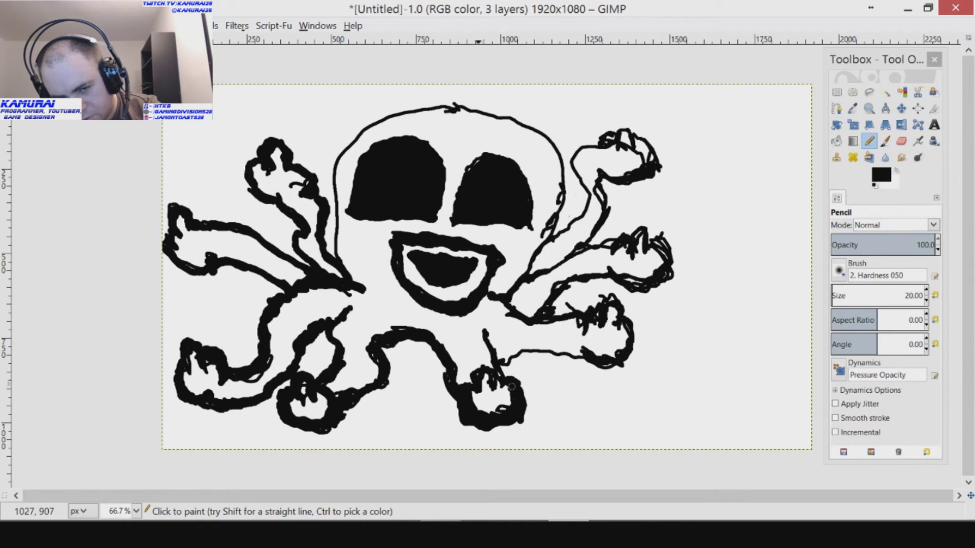
Thicken the lower-middle and lower-right tentacle outlines, including the curled tip.
left_click_drag(472, 371, 499, 385)
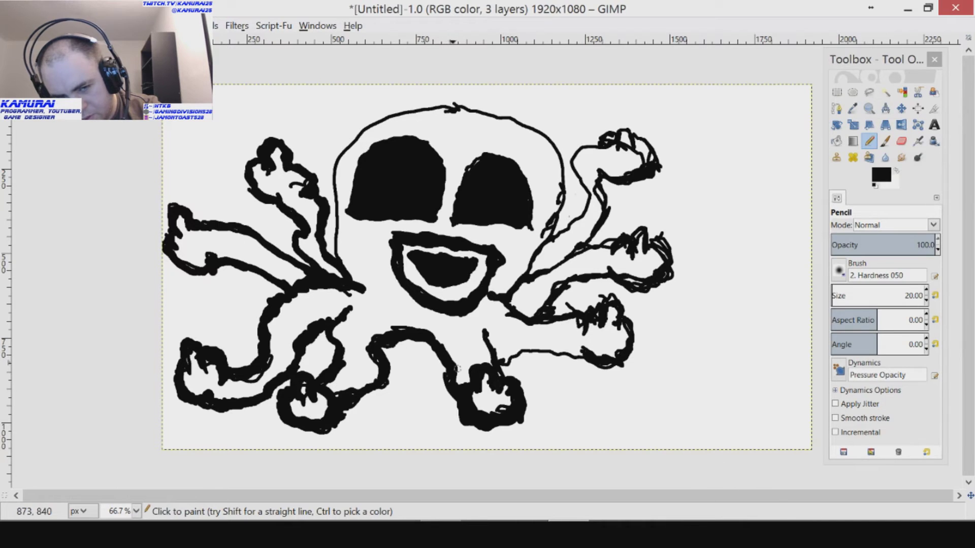
left_click_drag(479, 327, 493, 357)
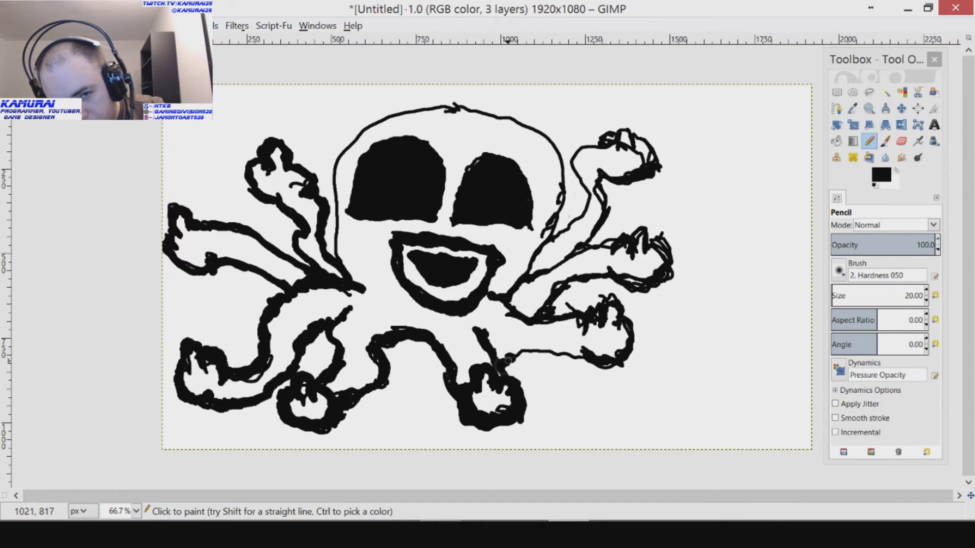
mouse_move(539, 350)
left_mouse_down()
mouse_move(583, 359)
mouse_move(504, 357)
mouse_move(577, 355)
mouse_move(612, 371)
mouse_move(615, 362)
mouse_move(579, 347)
mouse_move(595, 362)
mouse_move(623, 363)
mouse_move(617, 368)
mouse_move(605, 364)
mouse_move(637, 354)
mouse_move(637, 330)
left_mouse_up()
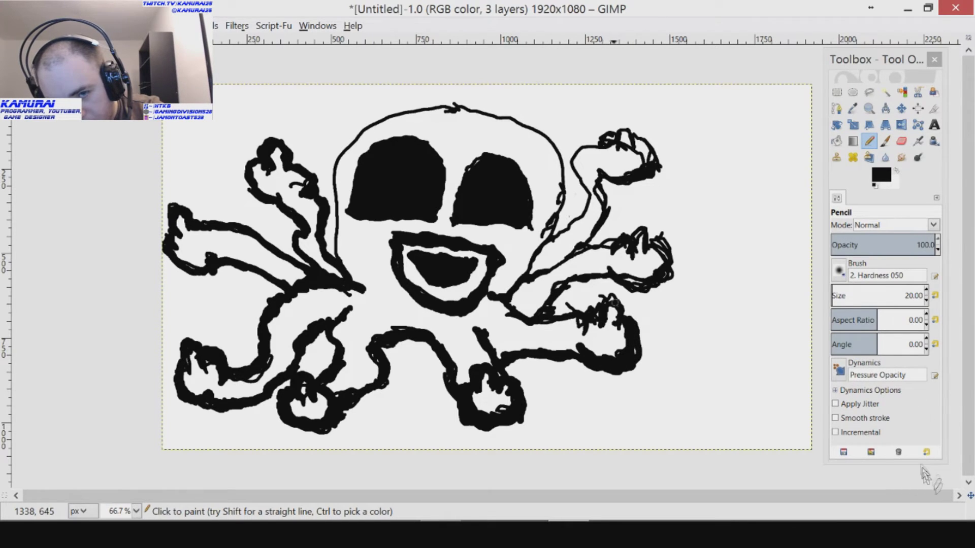
mouse_move(621, 324)
left_mouse_down()
mouse_move(620, 296)
mouse_move(603, 317)
left_mouse_up()
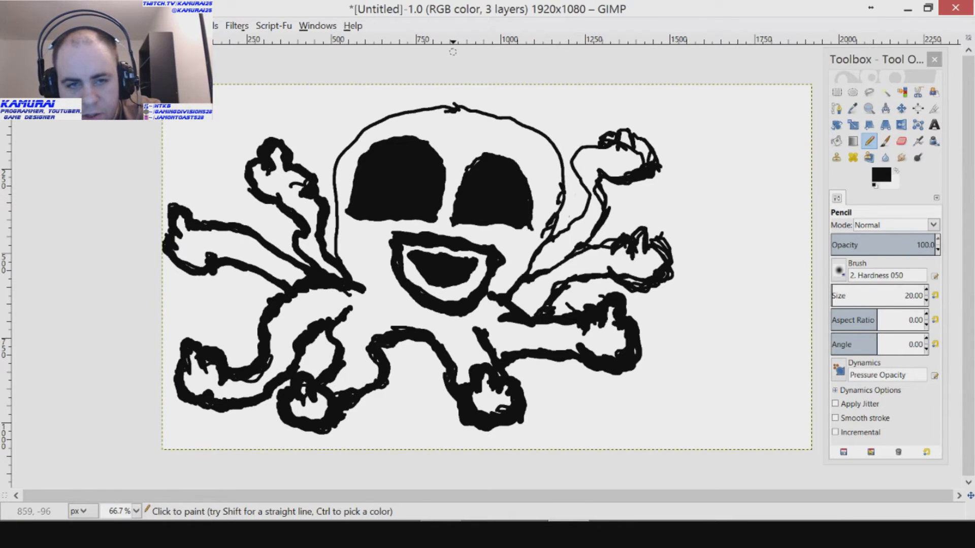
key("ctrl")
key("ctrl")
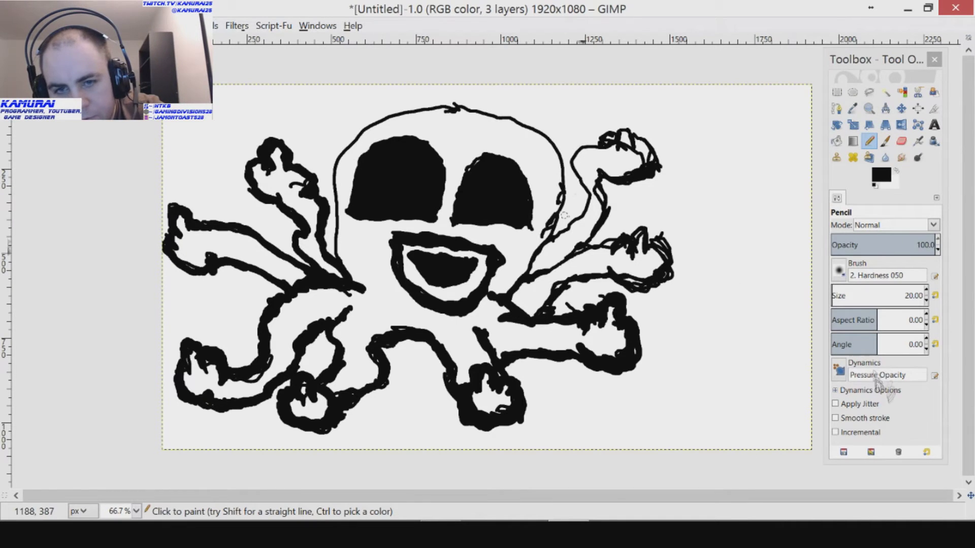
Thicken the right tentacle's black outline out to its curled tip.
mouse_move(536, 315)
left_mouse_down()
mouse_move(557, 283)
mouse_move(591, 270)
mouse_move(649, 284)
left_mouse_up()
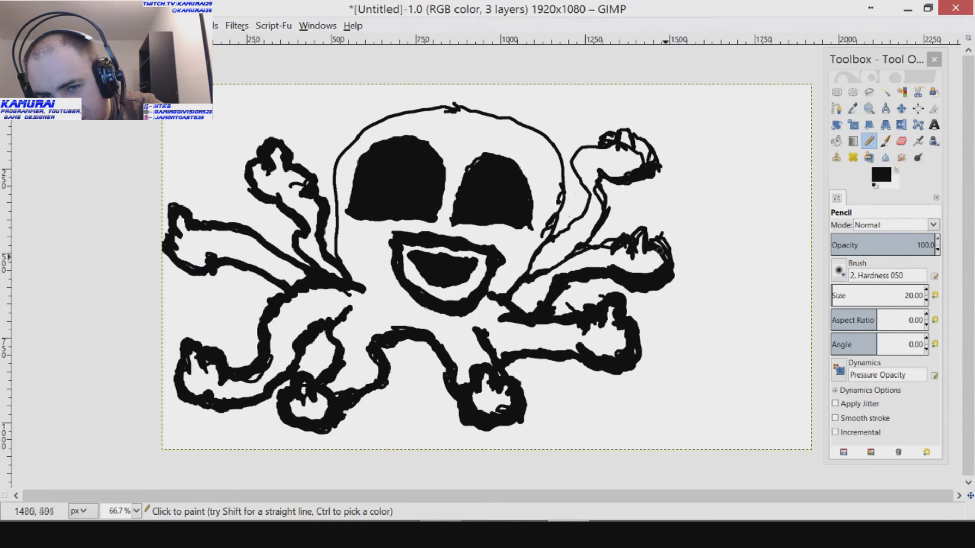
left_click_drag(667, 252, 654, 245)
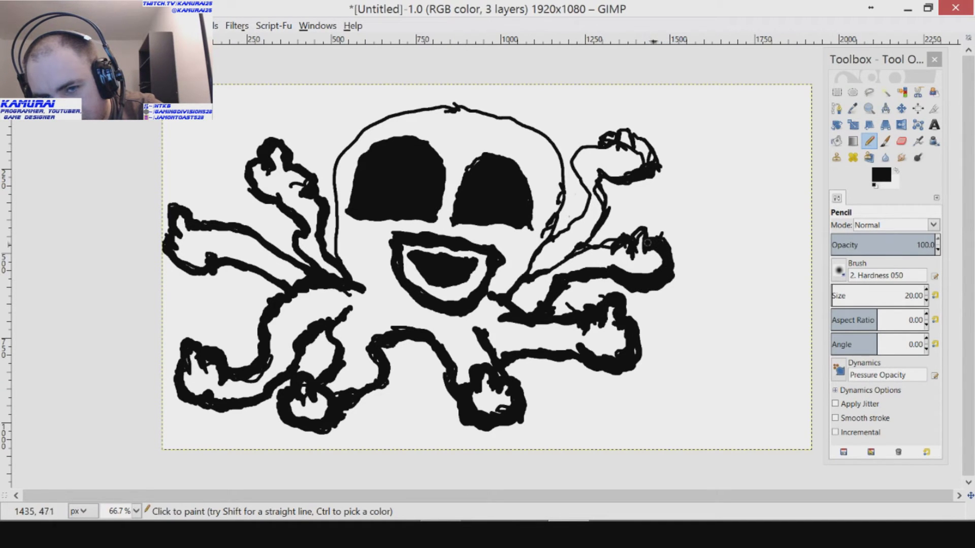
mouse_move(653, 236)
left_mouse_down()
mouse_move(627, 234)
mouse_move(631, 250)
mouse_move(646, 237)
left_mouse_up()
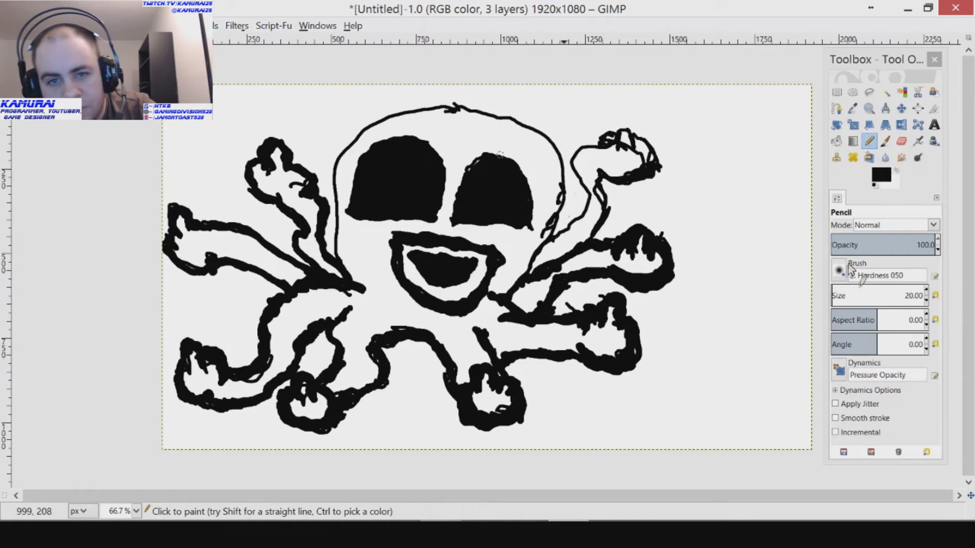
Thicken the upper-right arm, extend the top-right tentacle upward, and start the head's right edge.
mouse_move(553, 238)
left_mouse_down()
mouse_move(589, 201)
mouse_move(583, 219)
mouse_move(589, 188)
mouse_move(579, 145)
left_mouse_up()
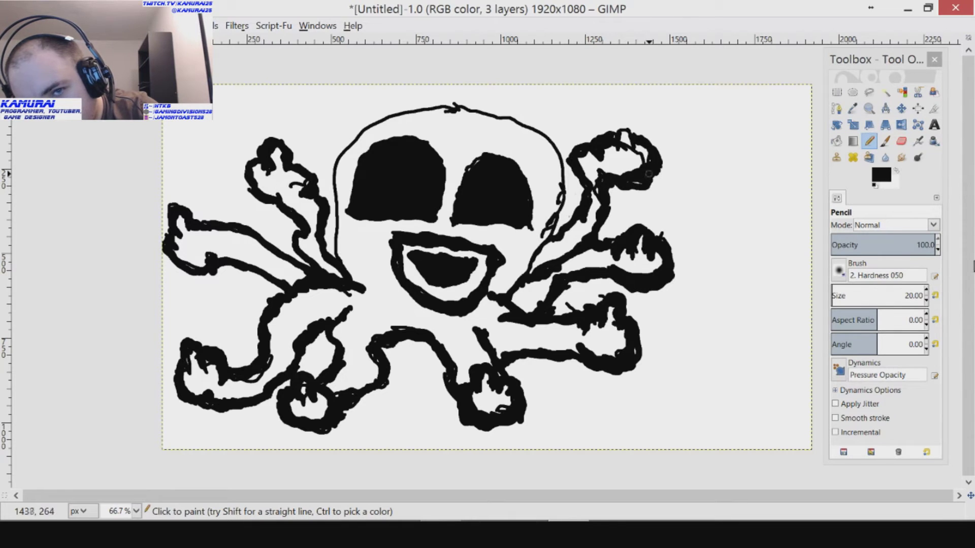
mouse_move(612, 135)
left_mouse_down()
mouse_move(609, 122)
mouse_move(623, 113)
left_mouse_up()
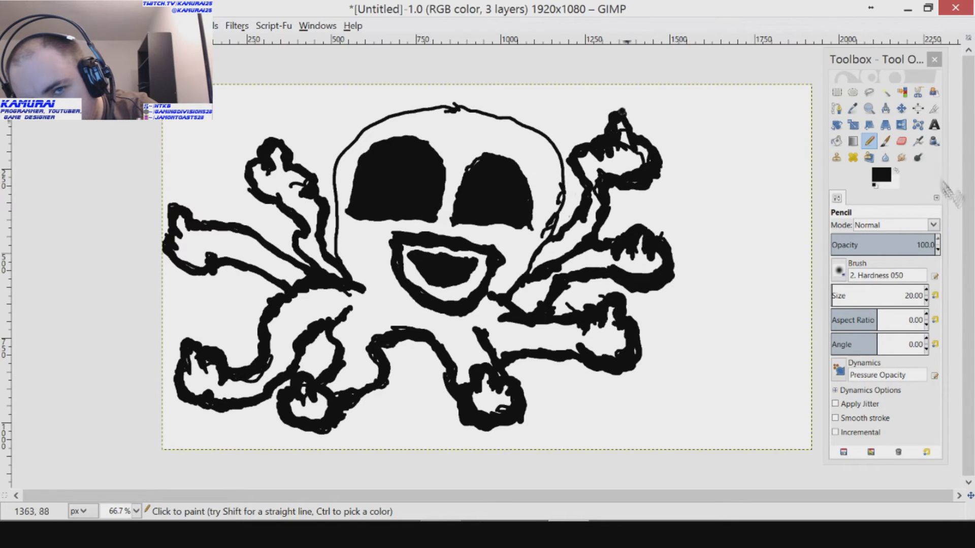
mouse_move(561, 177)
left_mouse_down()
mouse_move(534, 250)
mouse_move(547, 237)
mouse_move(545, 229)
mouse_move(524, 244)
mouse_move(514, 278)
left_mouse_up()
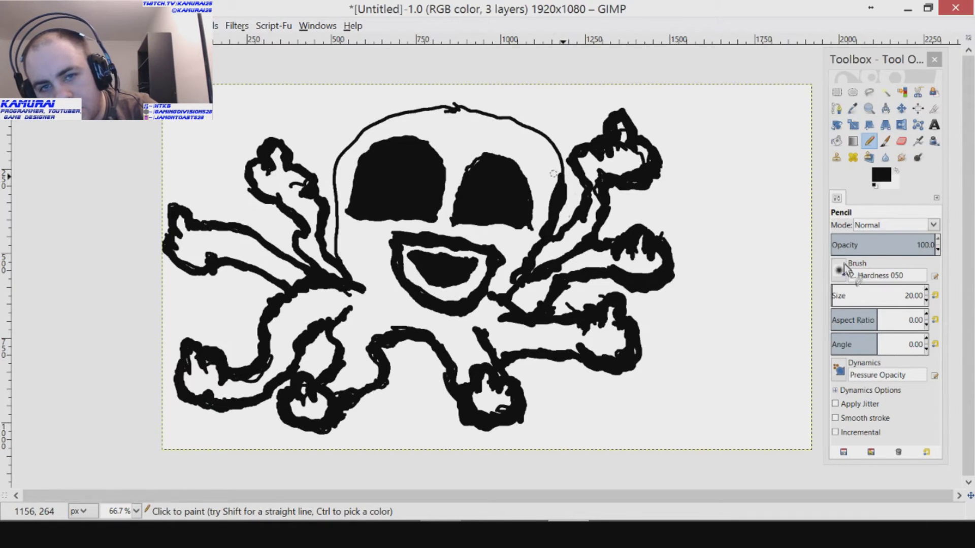
Thicken the head's right and left outline, redrawing a misplaced left-side stroke.
mouse_move(558, 174)
left_mouse_down()
mouse_move(545, 136)
mouse_move(509, 115)
mouse_move(439, 103)
mouse_move(396, 108)
mouse_move(362, 127)
mouse_move(339, 144)
mouse_move(329, 169)
left_mouse_up()
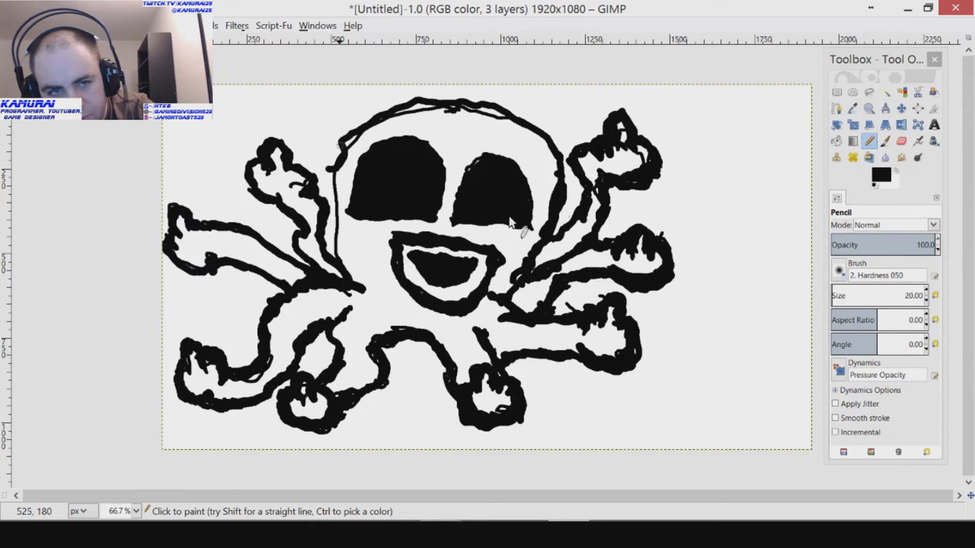
left_click_drag(335, 162, 342, 244)
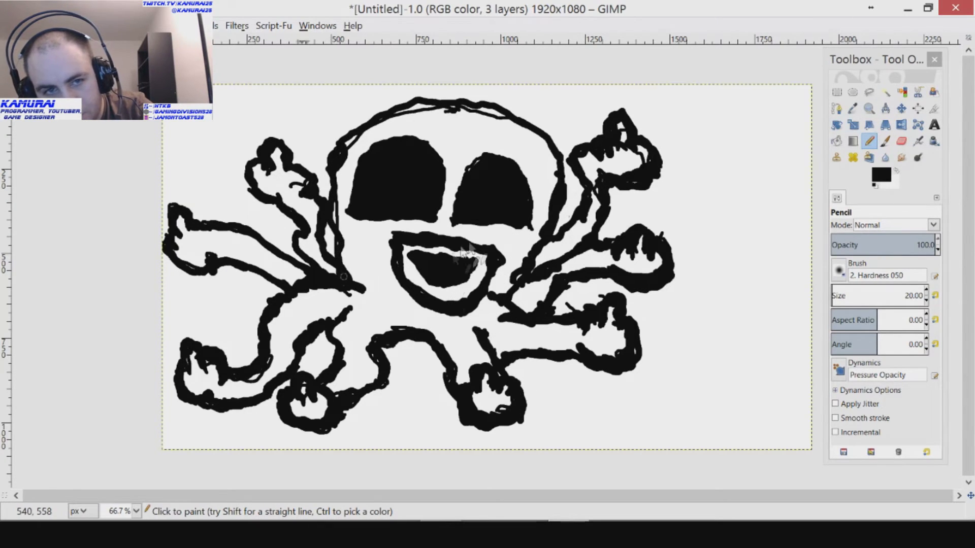
key("ctrl+z")
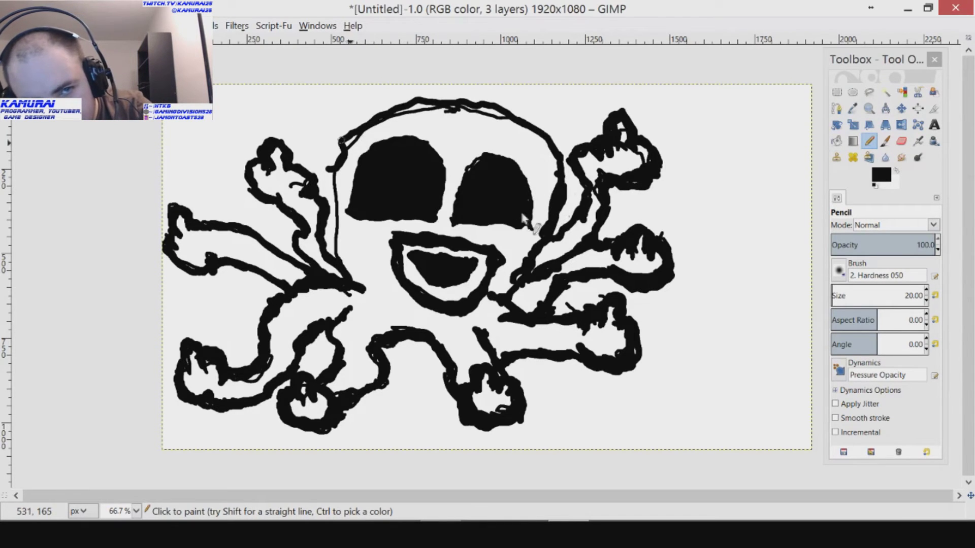
left_click_drag(336, 170, 338, 258)
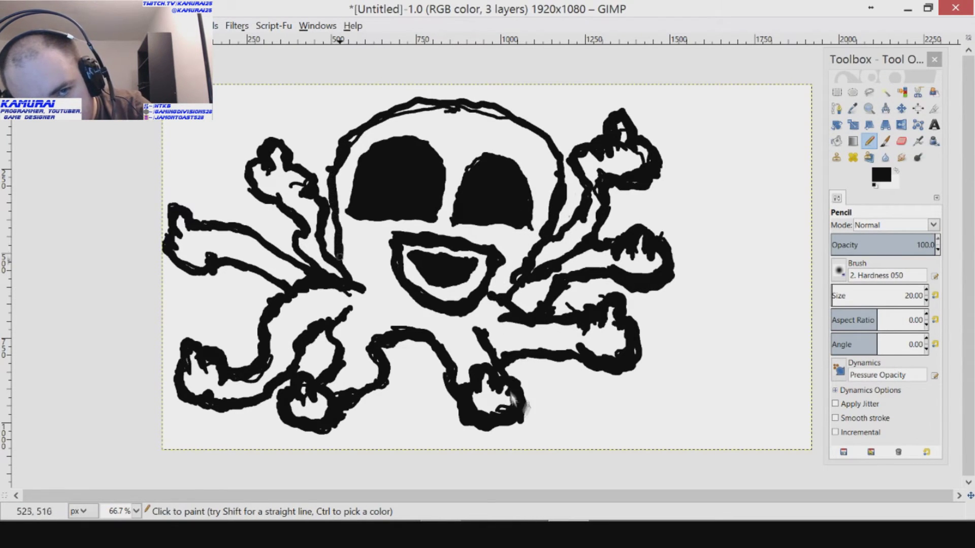
Thicken the head's top-left outline, then switch the paint colour to white.
mouse_move(345, 142)
left_mouse_down()
mouse_move(382, 120)
mouse_move(425, 105)
left_mouse_up()
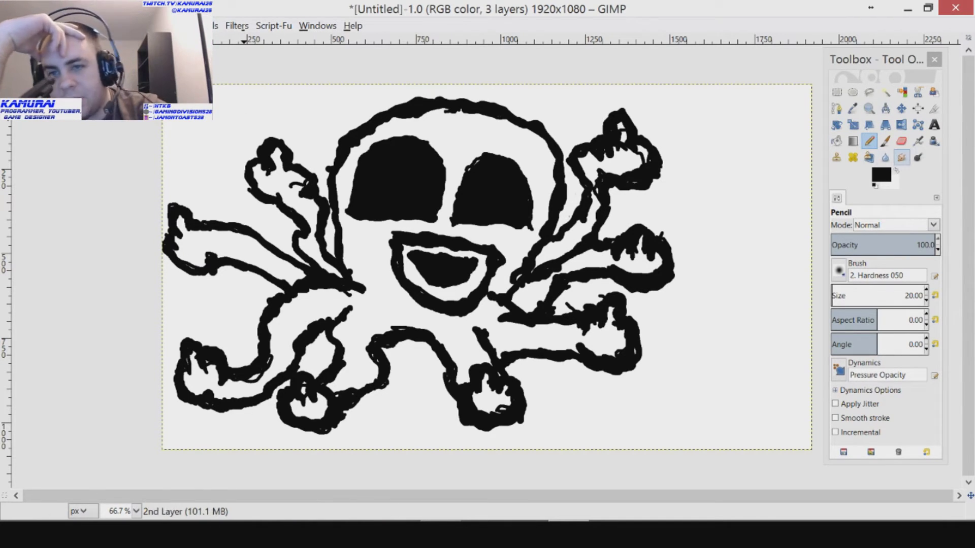
left_click(896, 171)
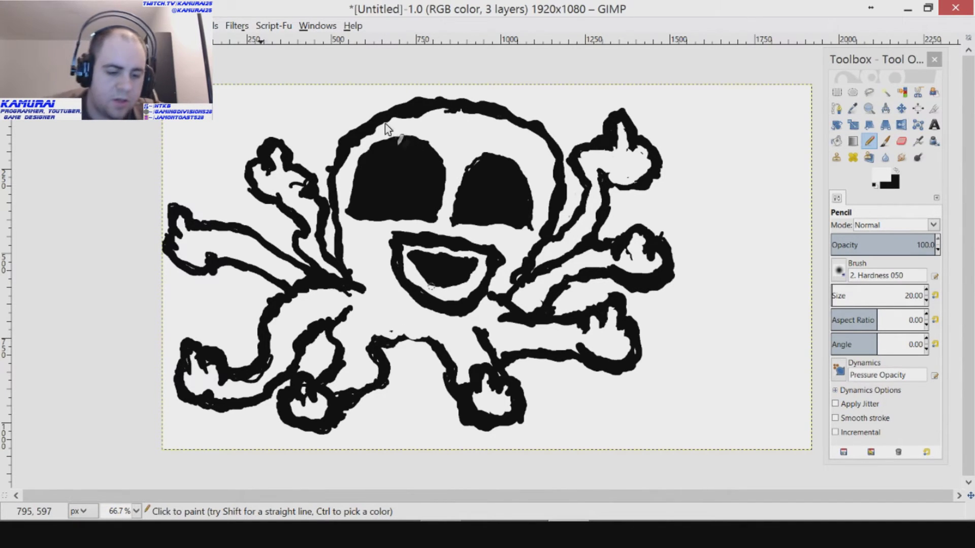
Undo the last white cleanup stroke and swap the painting colour back to black.
key("ctrl+z")
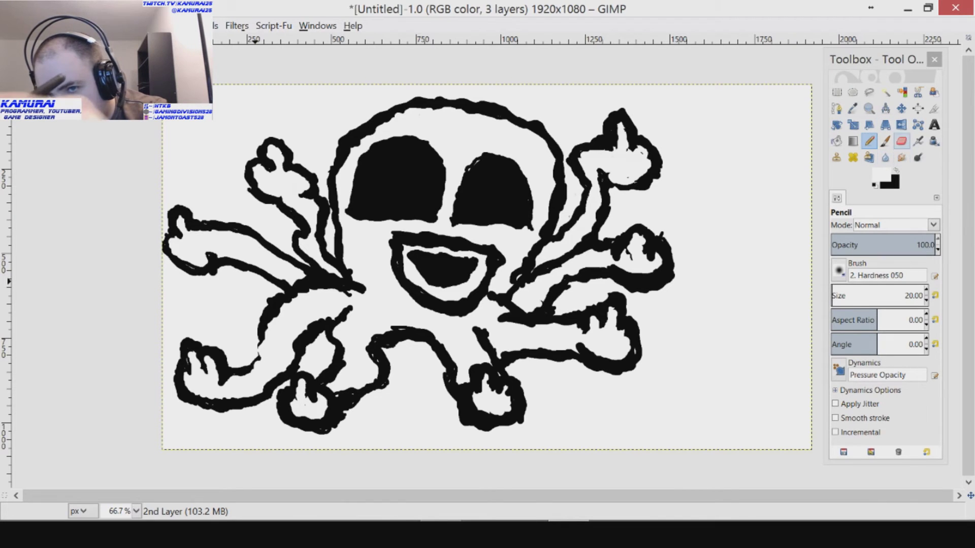
left_click(909, 296)
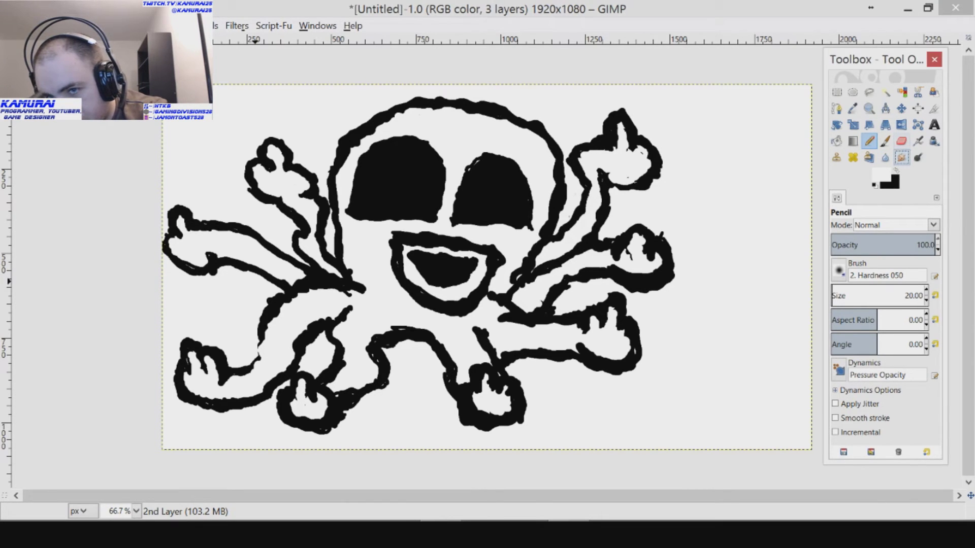
key("x")
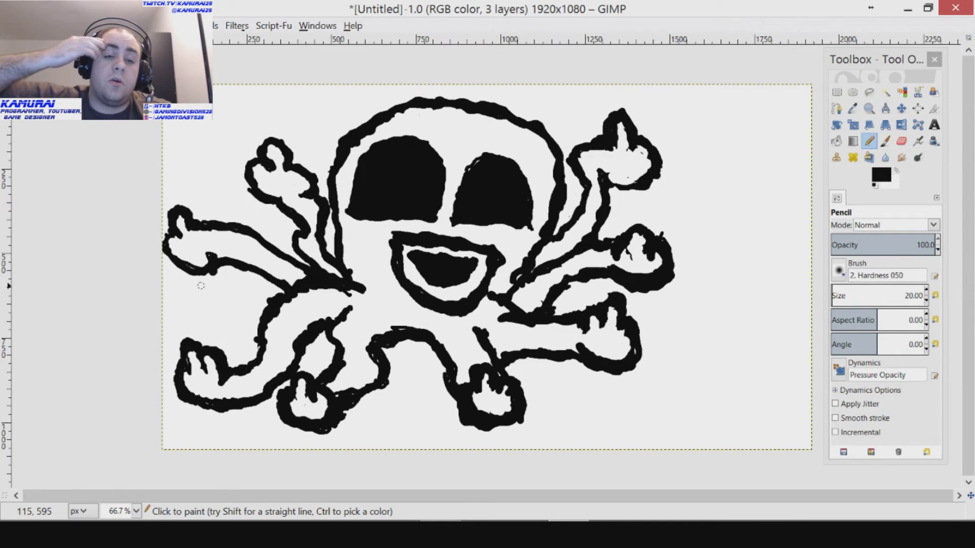
right_click(696, 235)
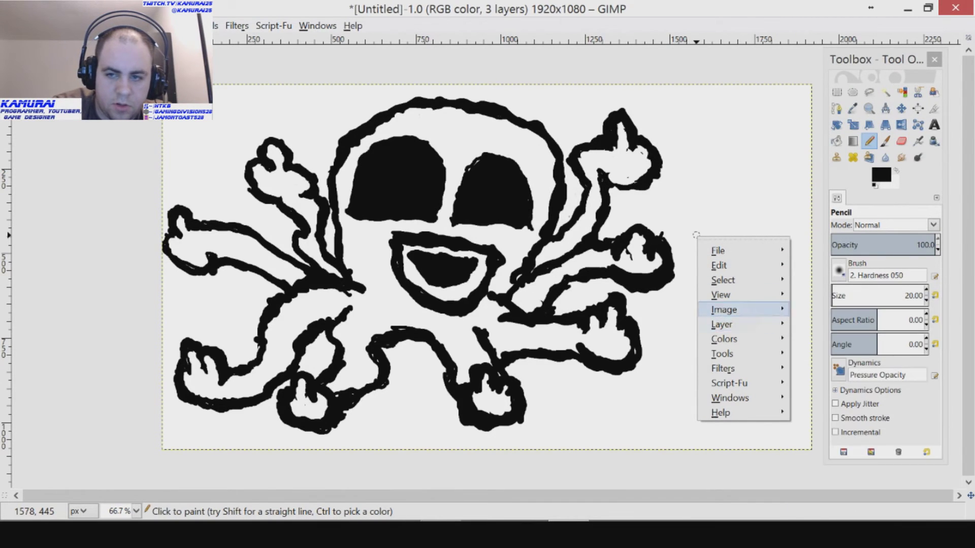
Add a new layer filled with transparency.
mouse_move(741, 324)
left_click(828, 311)
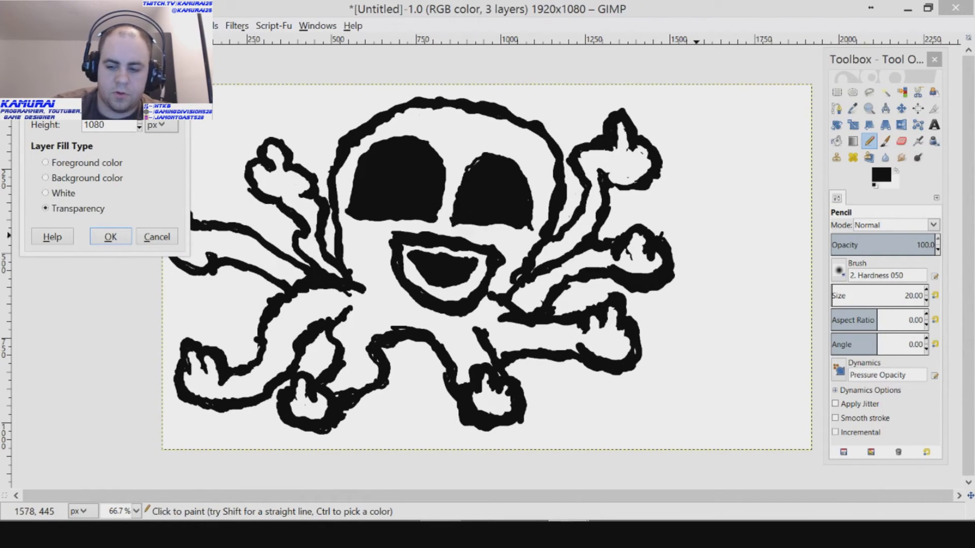
key("Return")
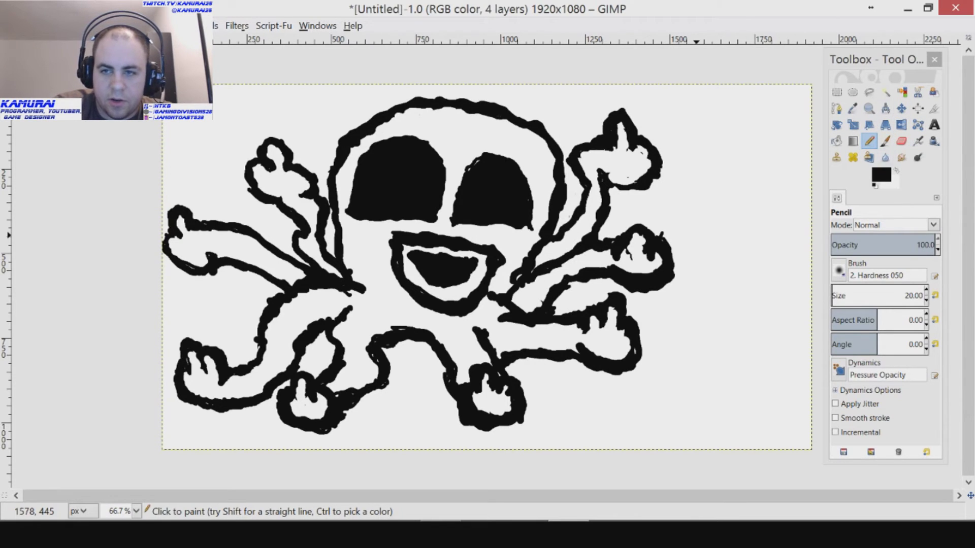
Set the foreground colour to blue (2022bd) and the pencil size to 40.
left_click(881, 175)
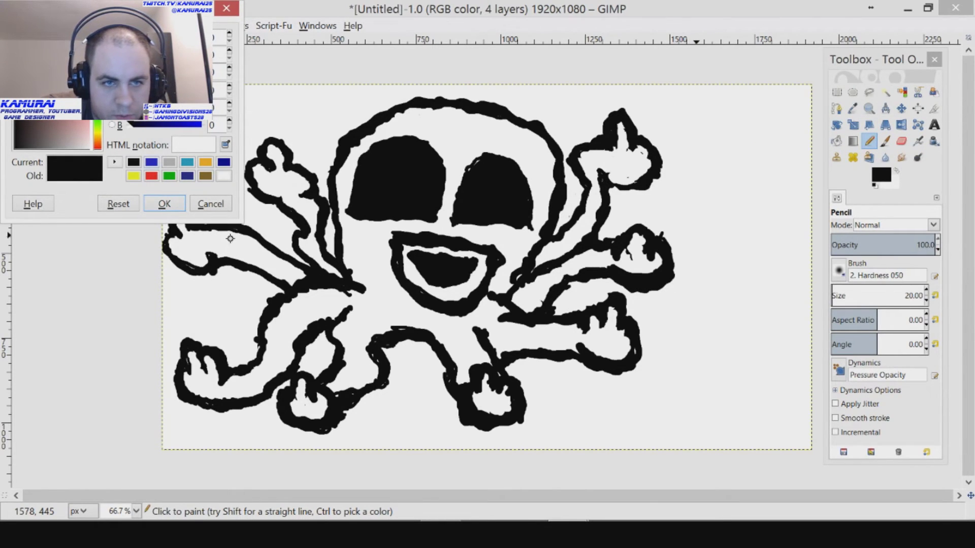
left_click(151, 162)
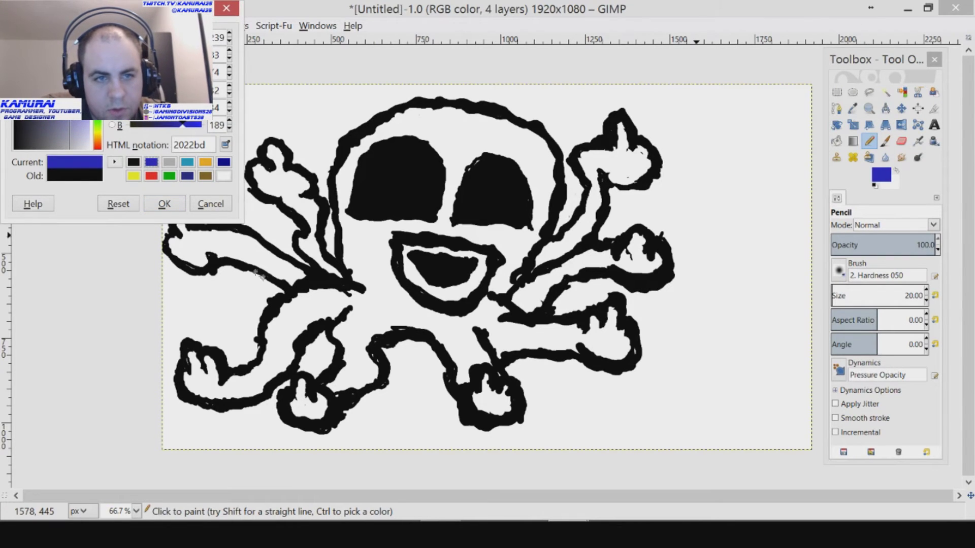
key("Return")
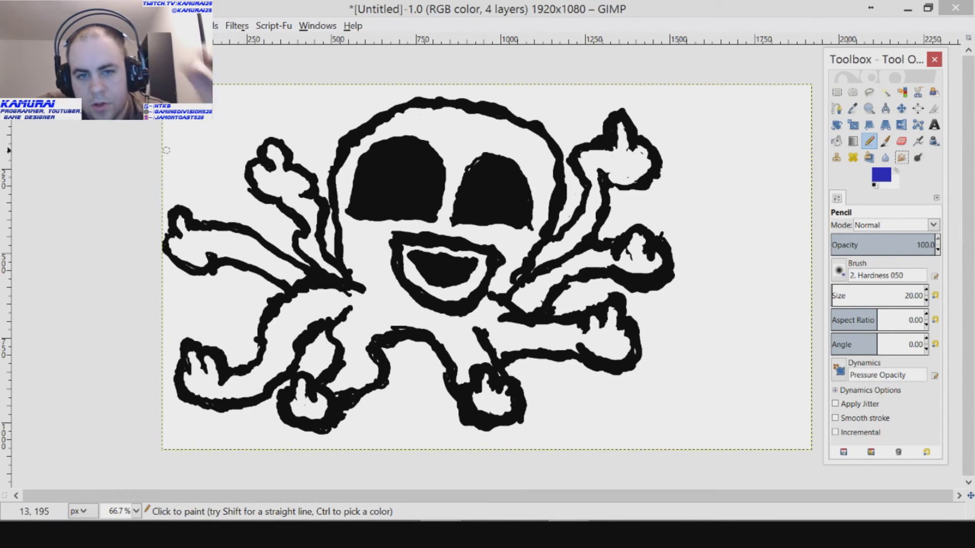
left_click(909, 296)
key("BackSpace")
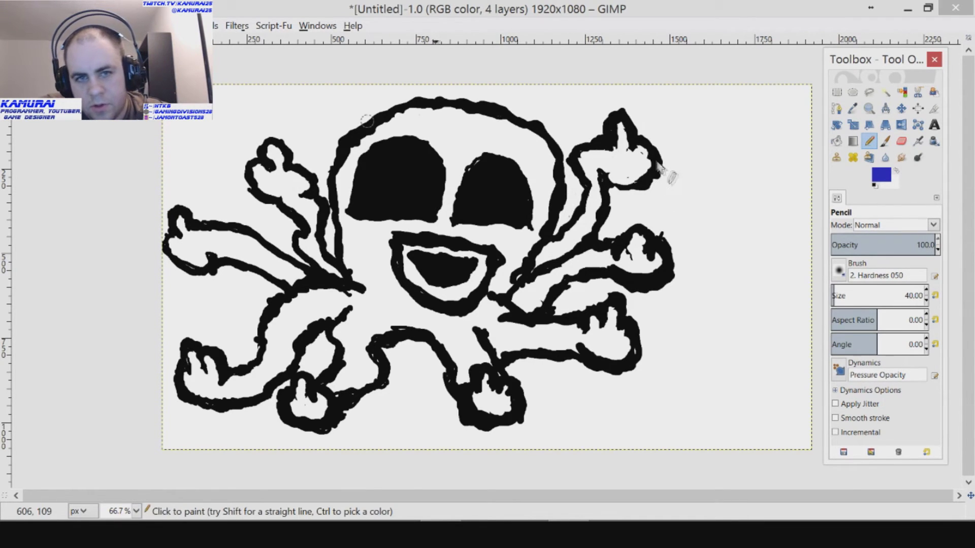
Undo the test blue forehead stroke and lower the colour layer one step beneath the outlines.
mouse_move(455, 125)
left_mouse_down()
mouse_move(456, 138)
mouse_move(427, 126)
mouse_move(463, 117)
mouse_move(434, 124)
left_mouse_up()
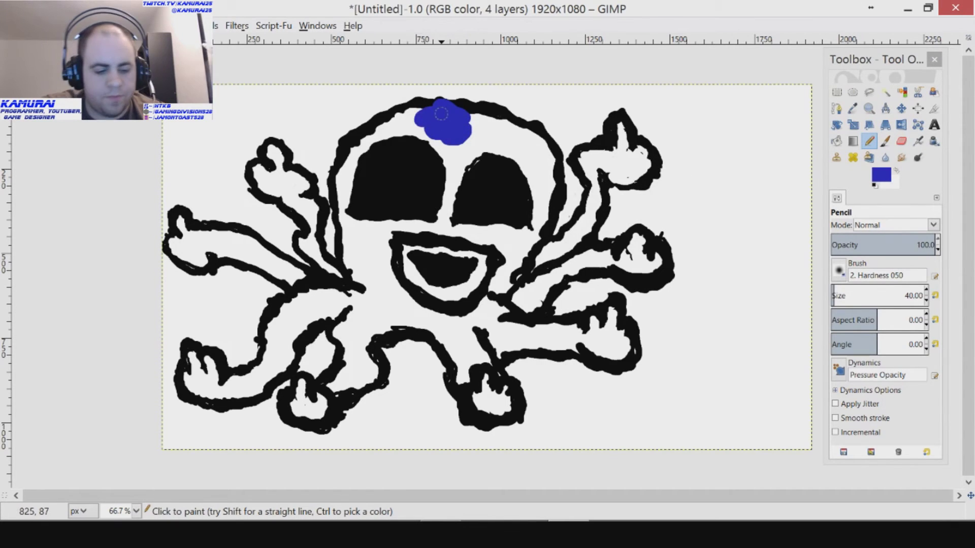
key("ctrl+z")
key("ctrl+z")
key("ctrl+z")
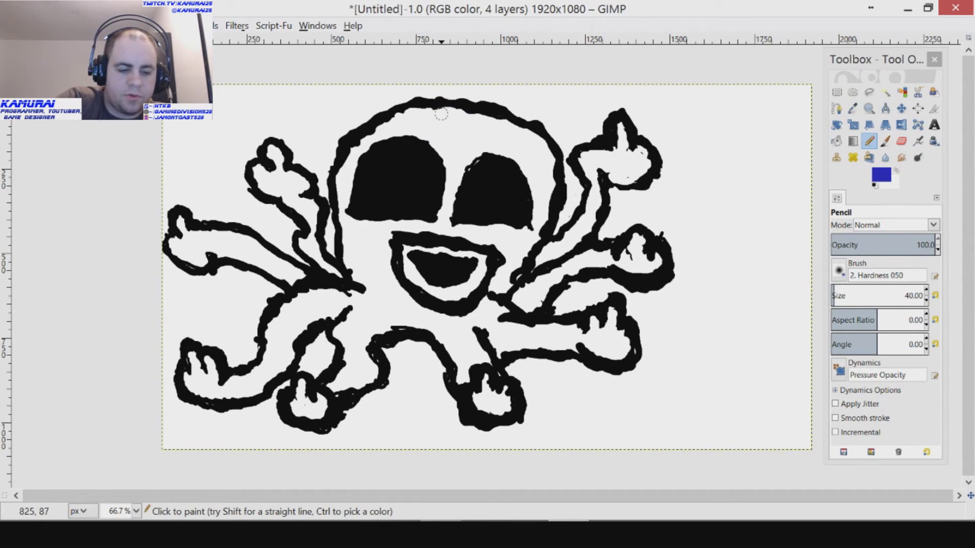
key("ctrl+Tab")
key("ctrl+Tab")
key("ctrl+Tab")
key("ctrl+Tab")
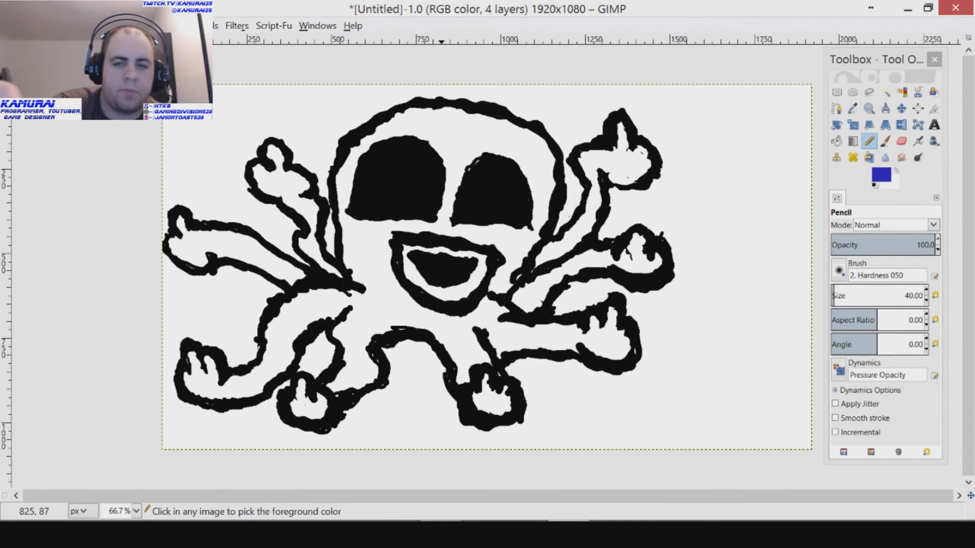
right_click(690, 143)
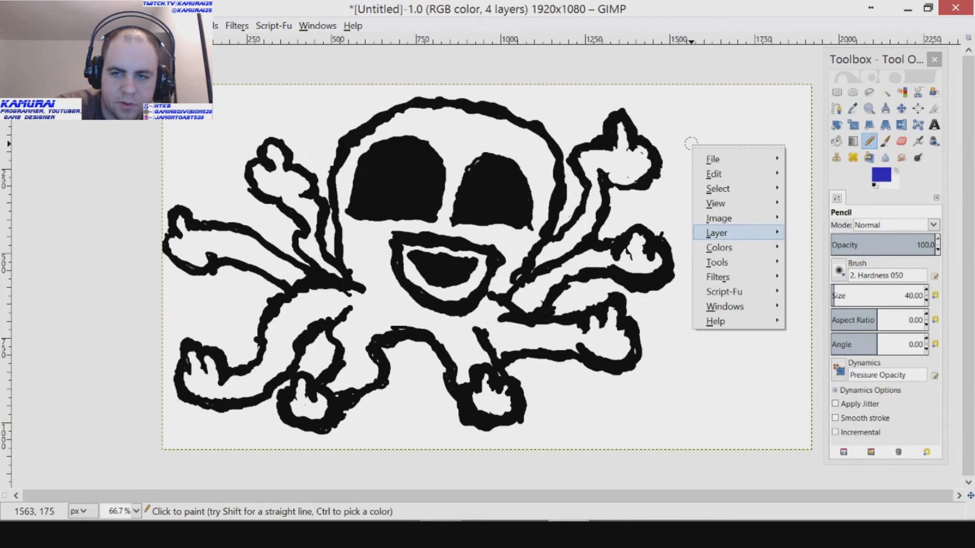
mouse_move(726, 233)
mouse_move(811, 345)
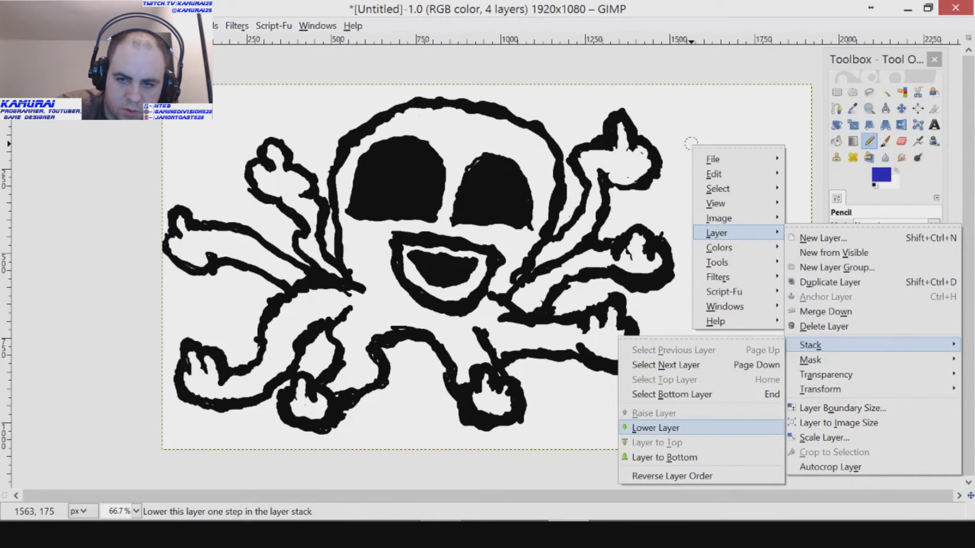
left_click(655, 428)
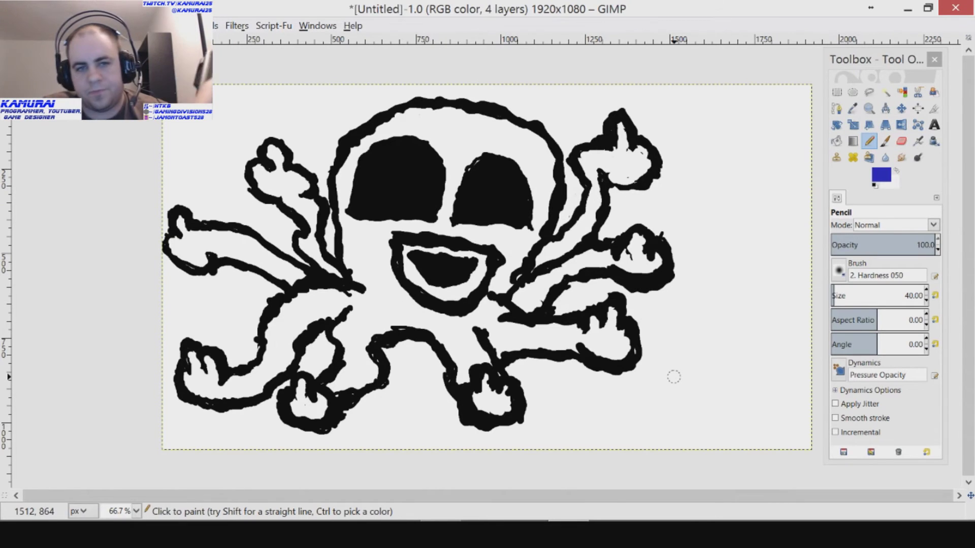
Paint blue above the left eye, beside the right eye, and next to the right tentacle.
mouse_move(437, 145)
left_mouse_down()
mouse_move(448, 150)
mouse_move(431, 128)
mouse_move(458, 120)
mouse_move(410, 121)
mouse_move(424, 116)
mouse_move(384, 137)
mouse_move(367, 133)
mouse_move(370, 146)
mouse_move(357, 145)
mouse_move(367, 154)
mouse_move(347, 158)
mouse_move(346, 186)
left_mouse_up()
mouse_move(515, 243)
left_mouse_down()
mouse_move(536, 210)
mouse_move(543, 216)
mouse_move(527, 204)
mouse_move(512, 227)
mouse_move(518, 240)
mouse_move(501, 260)
mouse_move(523, 266)
mouse_move(512, 266)
mouse_move(518, 282)
mouse_move(486, 284)
mouse_move(503, 314)
left_mouse_up()
mouse_move(579, 256)
left_mouse_down()
mouse_move(567, 274)
mouse_move(542, 277)
left_mouse_up()
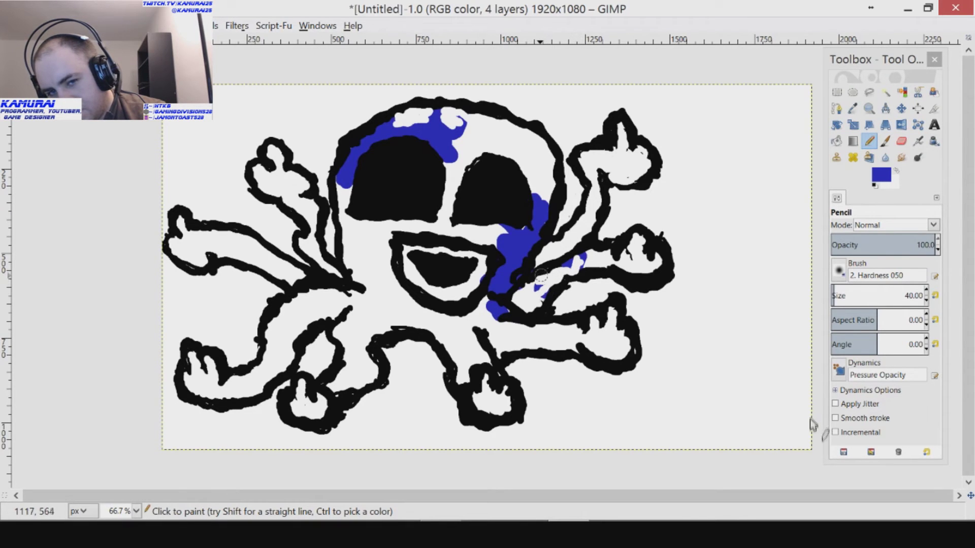
left_click(593, 258)
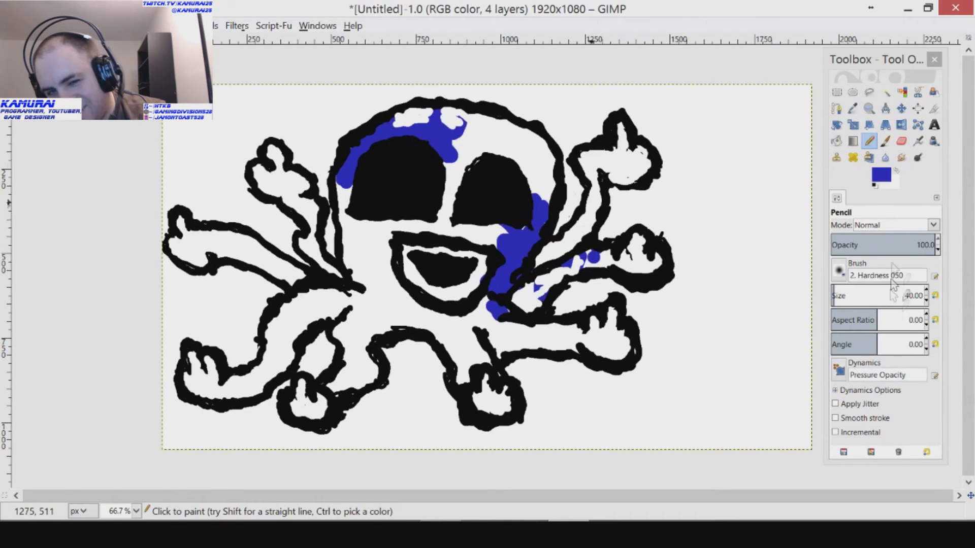
left_click_drag(587, 245, 589, 267)
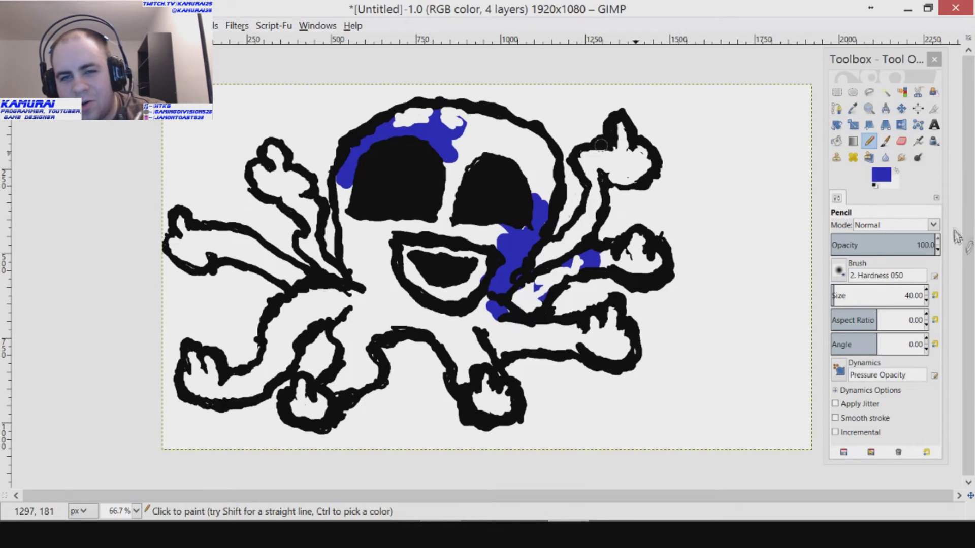
Paint blue in the upper-right hand, down the upper-right arm, and across the lower-right tentacle.
mouse_move(626, 165)
left_mouse_down()
mouse_move(608, 151)
mouse_move(612, 179)
mouse_move(624, 160)
left_mouse_up()
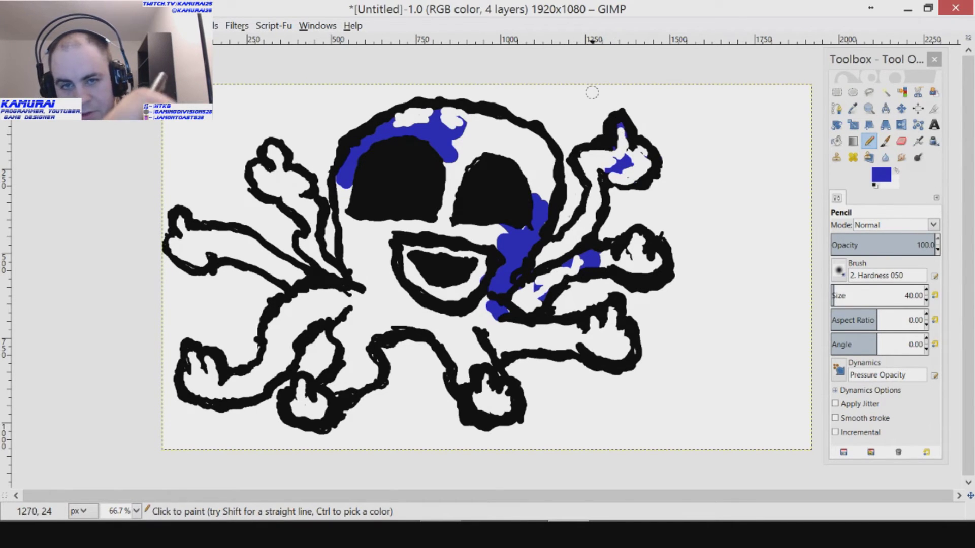
left_click_drag(580, 156, 585, 178)
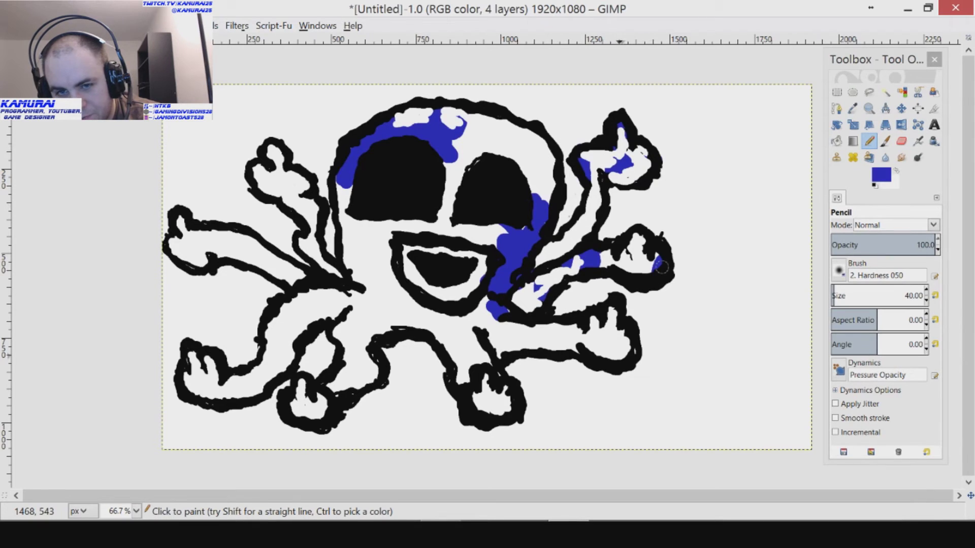
mouse_move(556, 343)
left_mouse_down()
mouse_move(517, 344)
mouse_move(504, 355)
mouse_move(562, 333)
left_mouse_up()
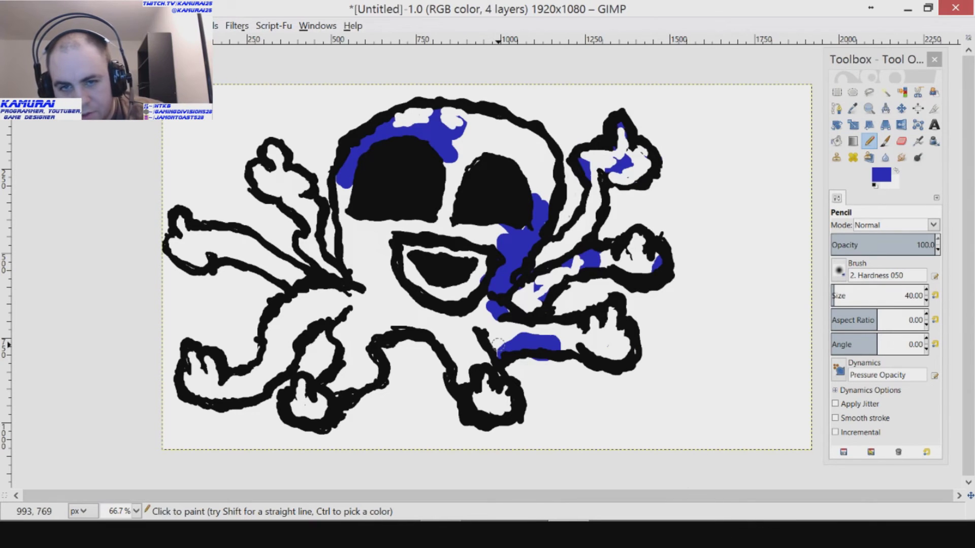
key("ctrl")
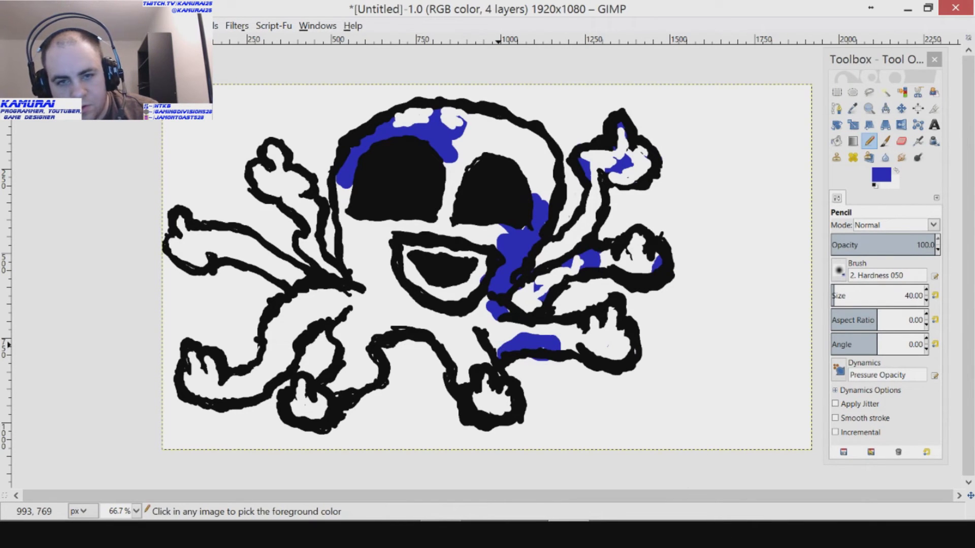
key("ctrl+z")
mouse_move(497, 345)
left_mouse_down()
mouse_move(545, 348)
mouse_move(510, 345)
mouse_move(499, 356)
mouse_move(554, 349)
left_mouse_up()
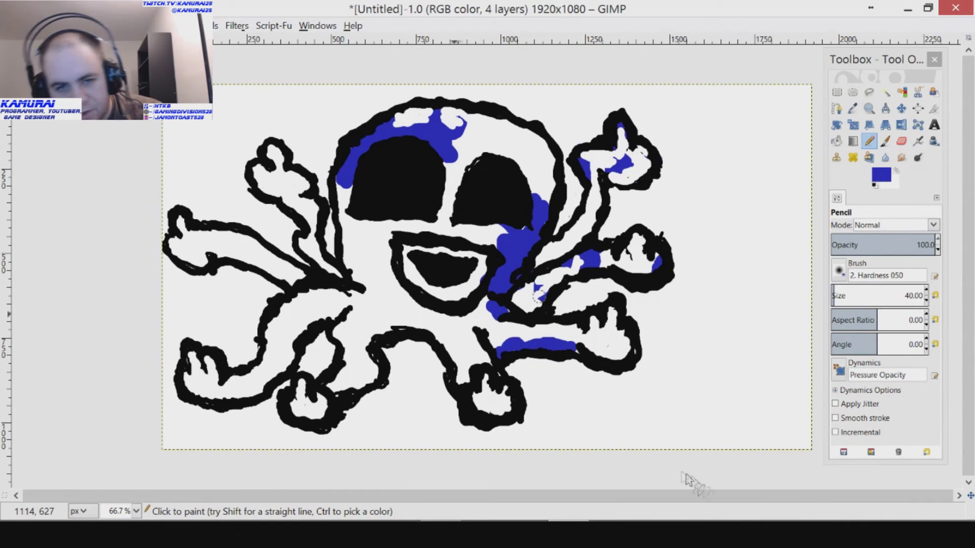
Paint blue on the lower-middle and left tentacles and inside the lower-left claws.
mouse_move(440, 335)
left_mouse_down()
mouse_move(451, 371)
mouse_move(401, 289)
mouse_move(443, 341)
left_mouse_up()
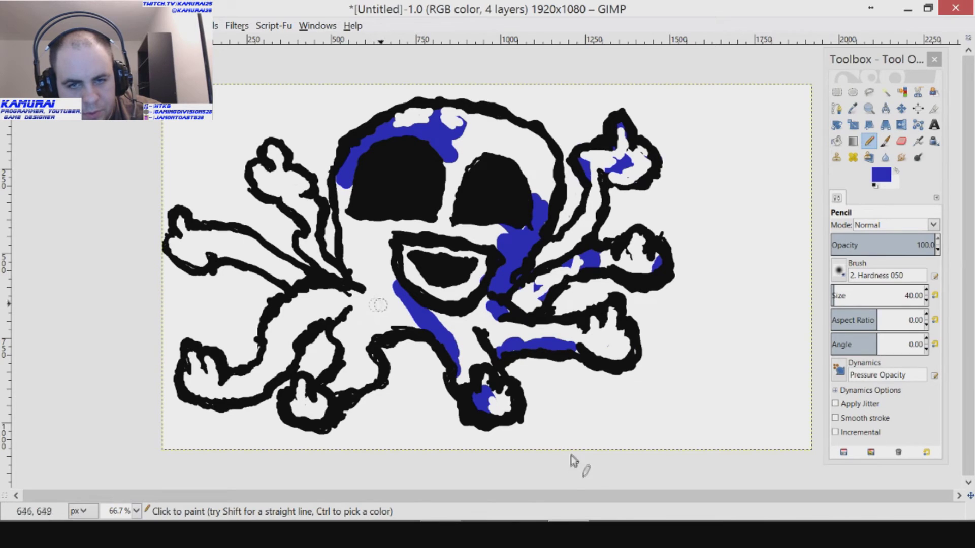
left_click_drag(347, 253, 361, 283)
mouse_move(344, 327)
left_mouse_down()
mouse_move(373, 380)
mouse_move(321, 377)
left_mouse_up()
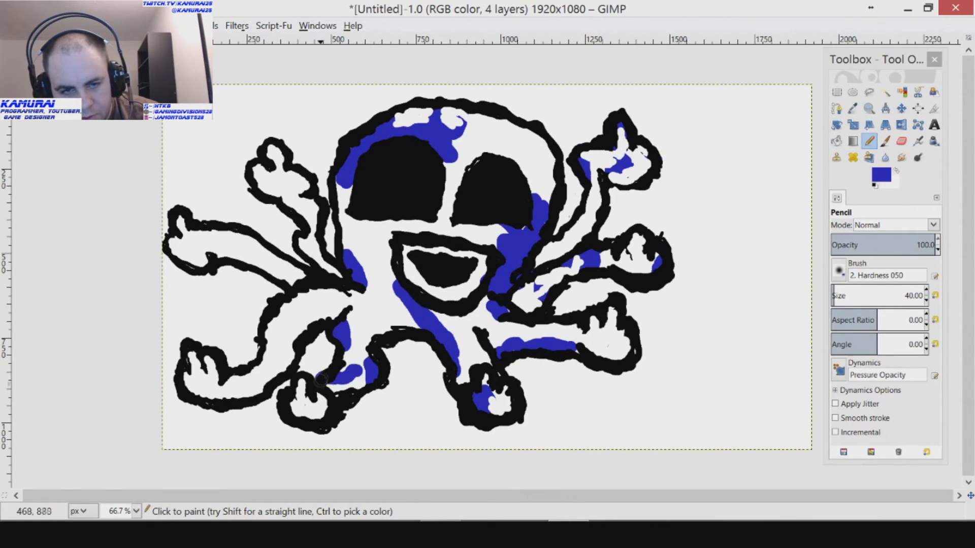
left_click_drag(370, 299, 375, 307)
mouse_move(295, 402)
left_mouse_down()
mouse_move(303, 416)
mouse_move(321, 401)
left_mouse_up()
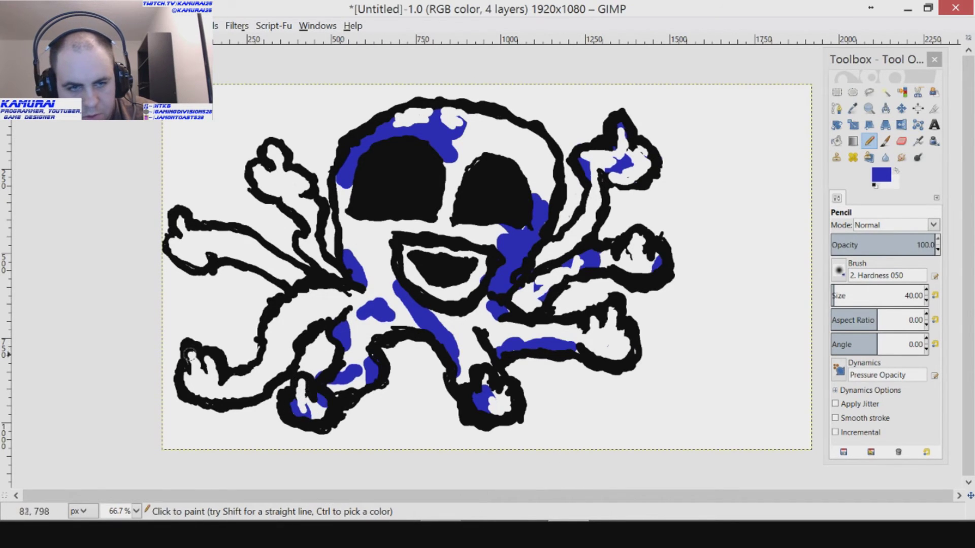
mouse_move(197, 363)
left_mouse_down()
mouse_move(209, 380)
mouse_move(212, 364)
mouse_move(219, 393)
mouse_move(241, 379)
left_mouse_up()
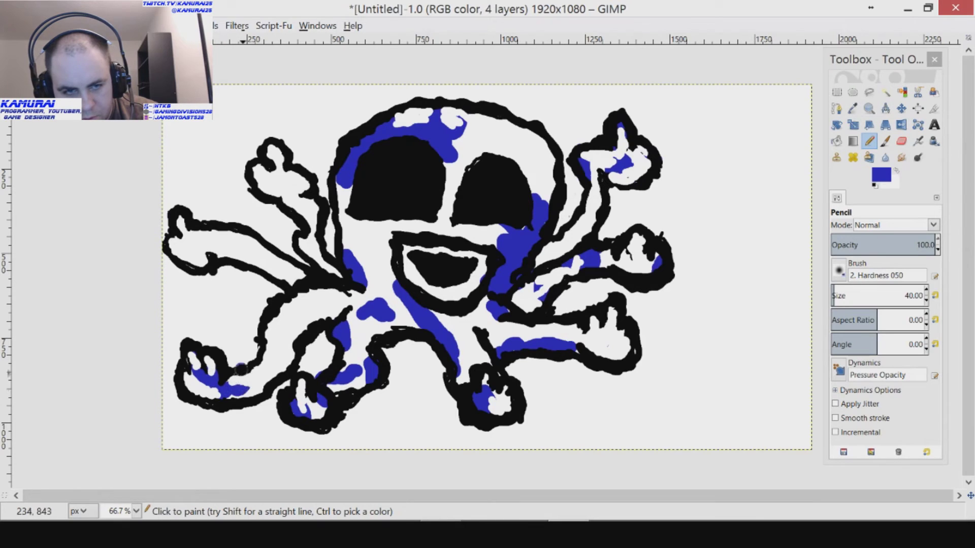
Paint blue along the left bones and arm, plus dabs left of the mouth and above the right eye.
mouse_move(275, 333)
left_mouse_down()
mouse_move(289, 305)
mouse_move(332, 290)
left_mouse_up()
mouse_move(257, 180)
left_mouse_down()
mouse_move(311, 211)
mouse_move(293, 204)
mouse_move(302, 251)
mouse_move(326, 268)
left_mouse_up()
mouse_move(169, 234)
left_mouse_down()
mouse_move(195, 256)
mouse_move(177, 244)
mouse_move(182, 224)
mouse_move(233, 239)
mouse_move(246, 265)
left_mouse_up()
left_click_drag(280, 263, 284, 276)
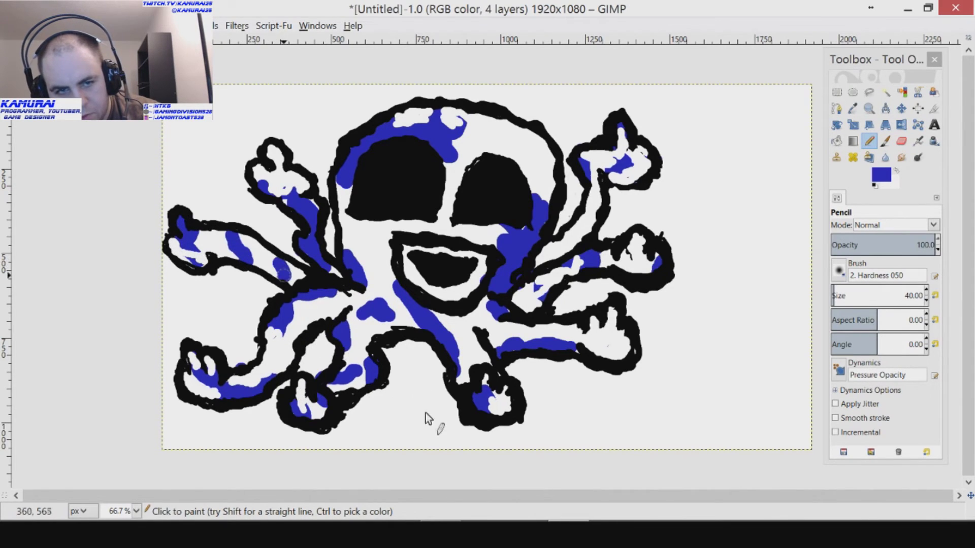
mouse_move(377, 238)
left_mouse_down()
mouse_move(374, 226)
mouse_move(401, 224)
left_mouse_up()
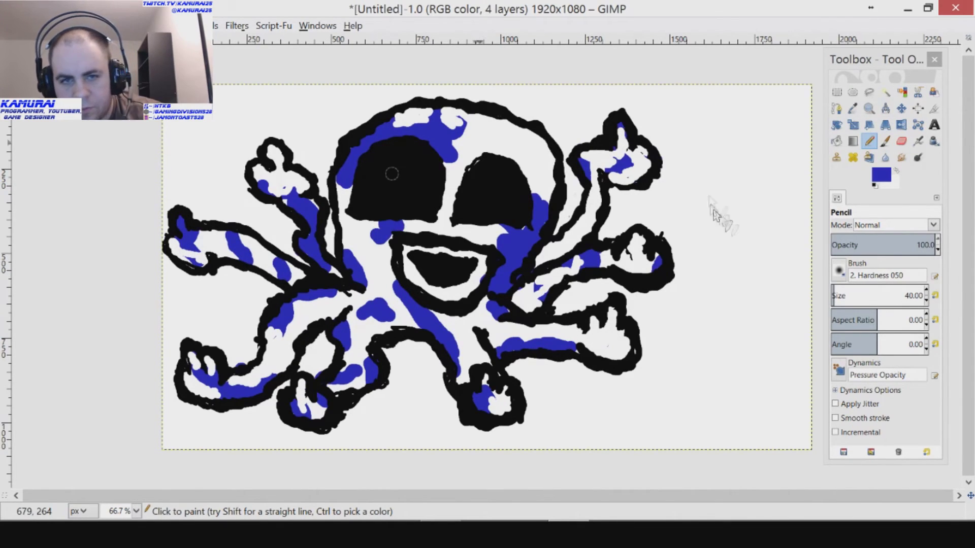
left_click_drag(511, 155, 514, 143)
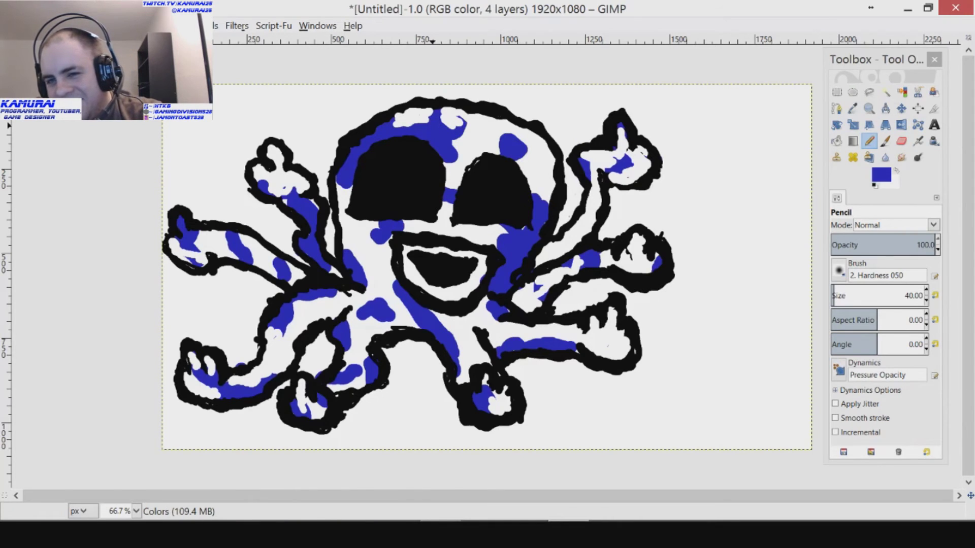
left_click(881, 174)
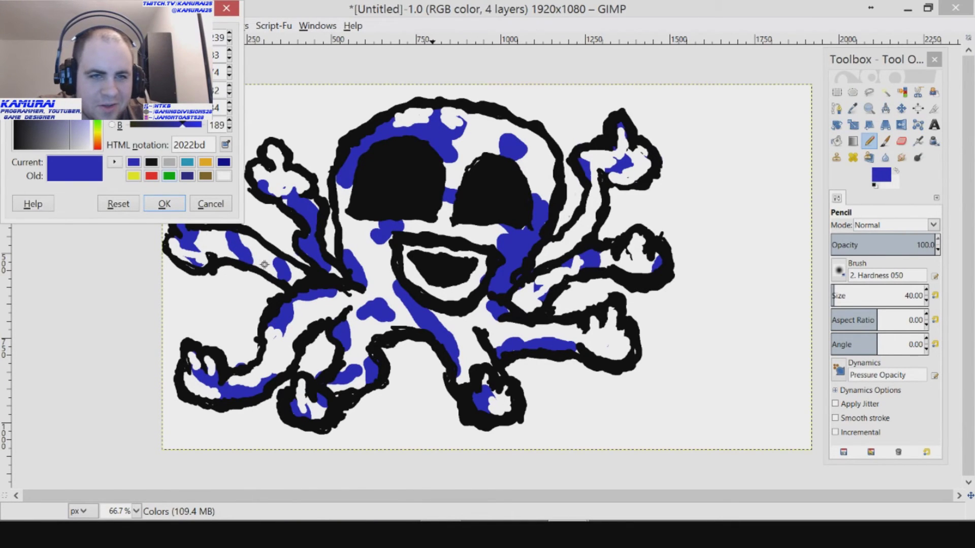
Switch the paint colour to green (00ae00) and paint beside the left eye.
left_click(169, 175)
left_click(164, 204)
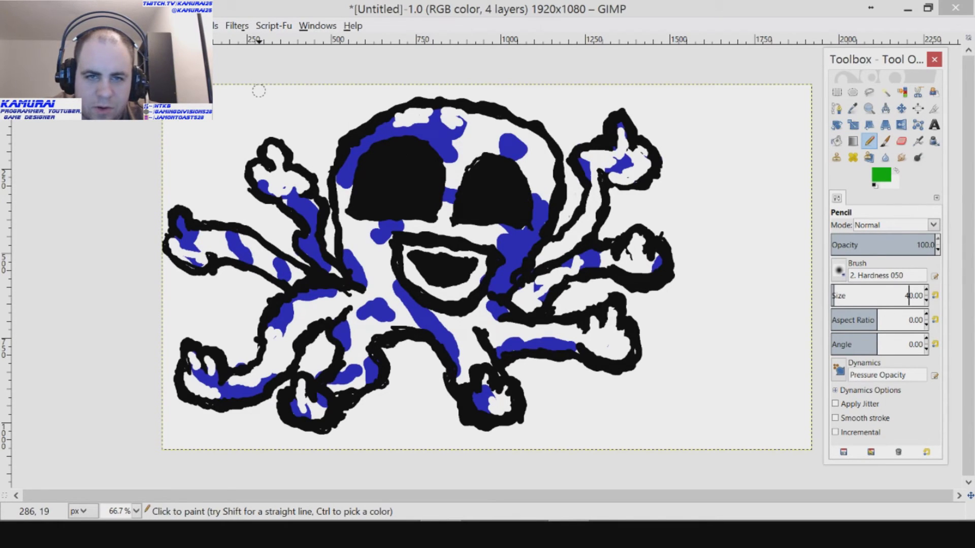
mouse_move(338, 193)
left_mouse_down()
mouse_move(344, 211)
mouse_move(338, 188)
mouse_move(356, 191)
mouse_move(369, 218)
mouse_move(338, 223)
mouse_move(342, 240)
mouse_move(359, 241)
mouse_move(374, 291)
mouse_move(364, 251)
left_mouse_up()
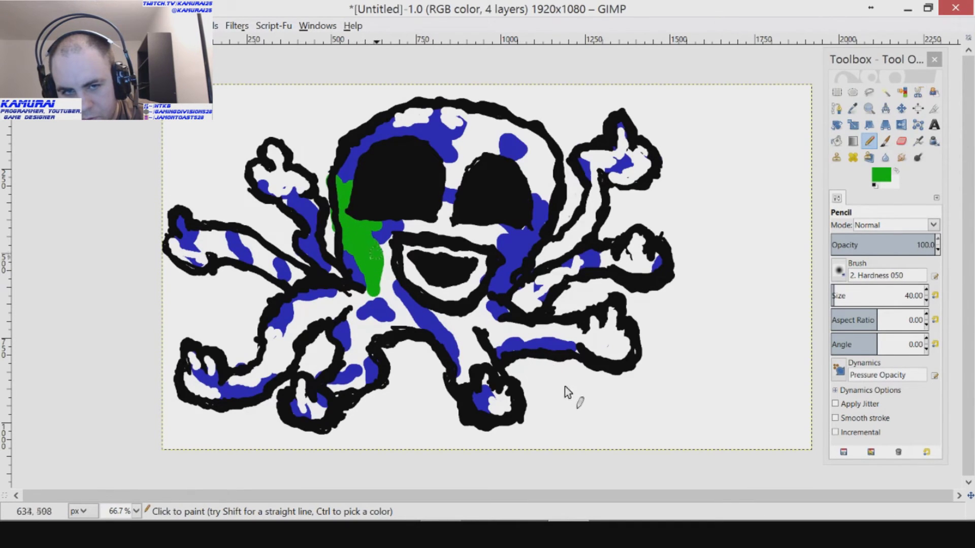
Extend the green down between the left eye and mouth.
mouse_move(376, 260)
left_mouse_down()
mouse_move(386, 258)
mouse_move(376, 244)
mouse_move(416, 330)
mouse_move(383, 332)
left_mouse_up()
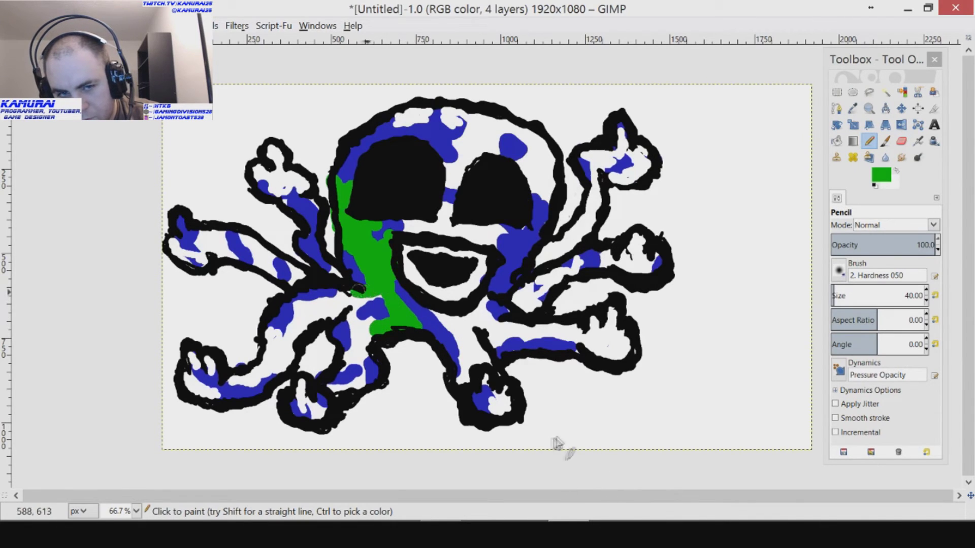
mouse_move(354, 288)
left_mouse_down()
mouse_move(353, 321)
mouse_move(360, 330)
mouse_move(368, 320)
mouse_move(358, 334)
mouse_move(373, 337)
mouse_move(369, 349)
mouse_move(355, 339)
mouse_move(352, 361)
left_mouse_up()
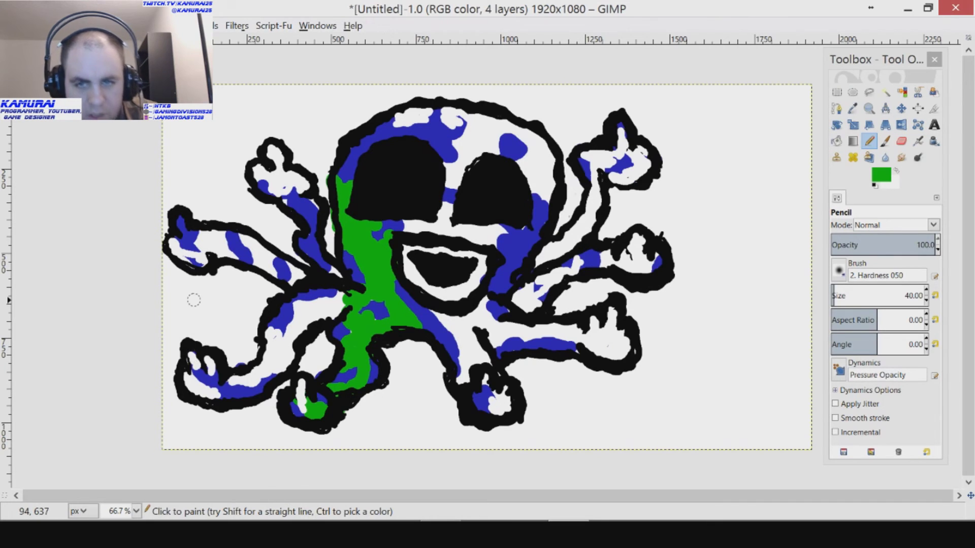
key("ctrl+Tab")
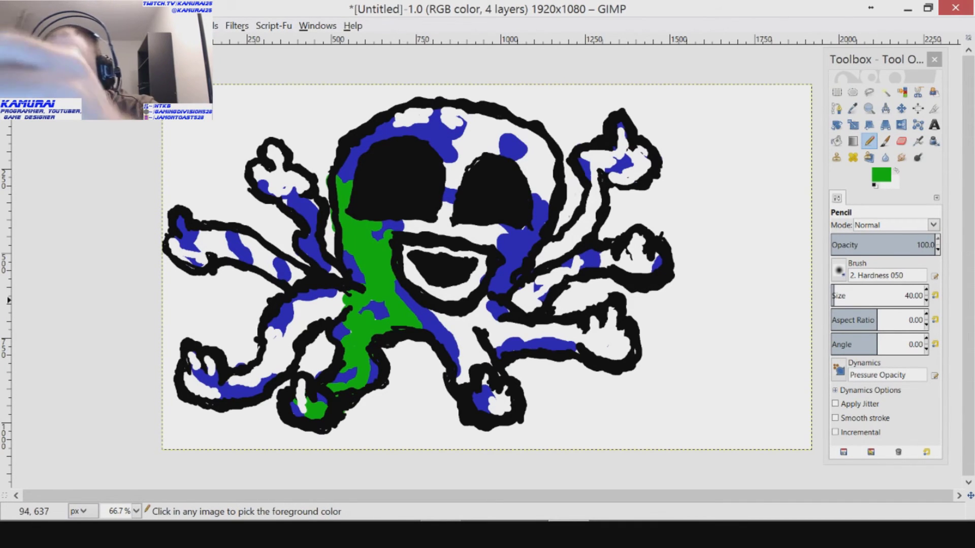
Erase white on the upper-right finger and top-right bone to reveal blue, undoing one stroke.
left_click(901, 142)
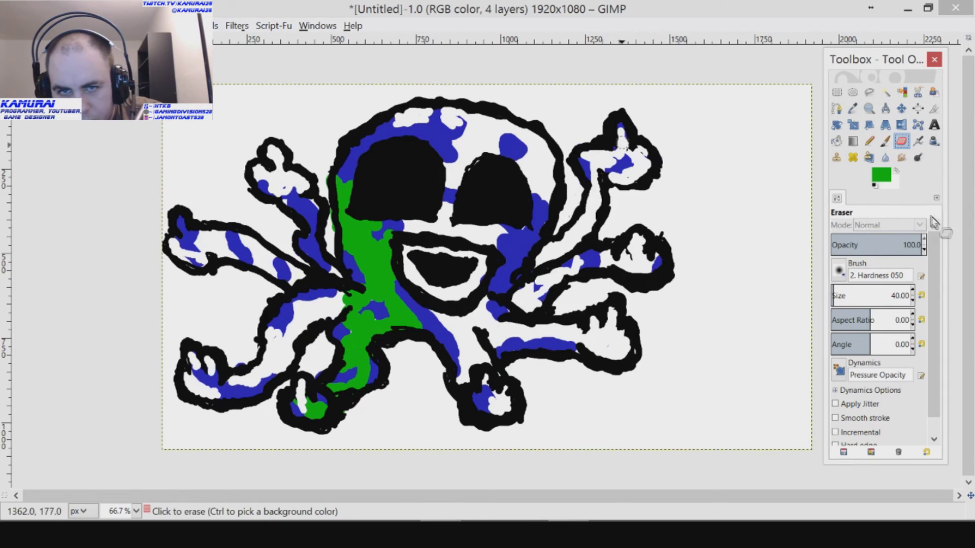
left_click(622, 146)
left_click_drag(623, 149, 619, 146)
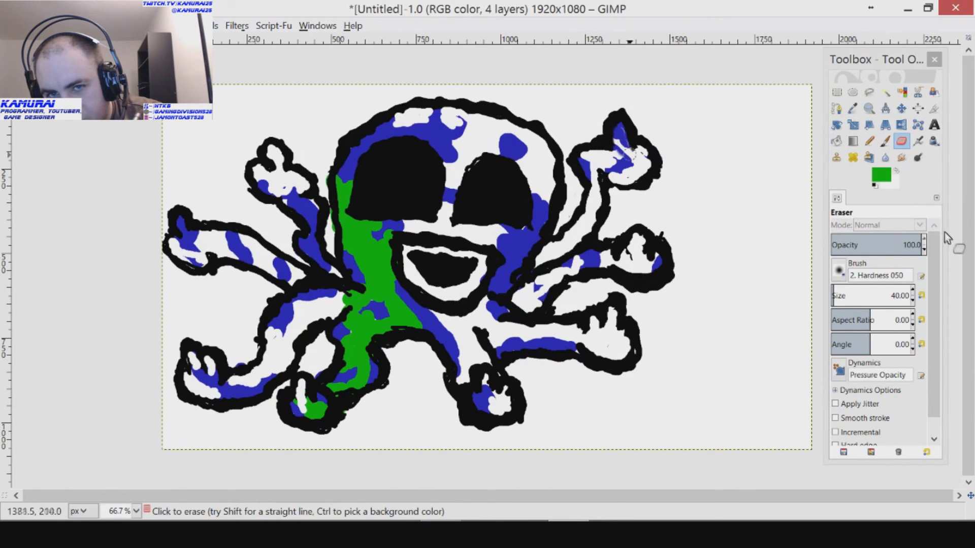
left_click_drag(624, 142, 643, 168)
key("ctrl+z")
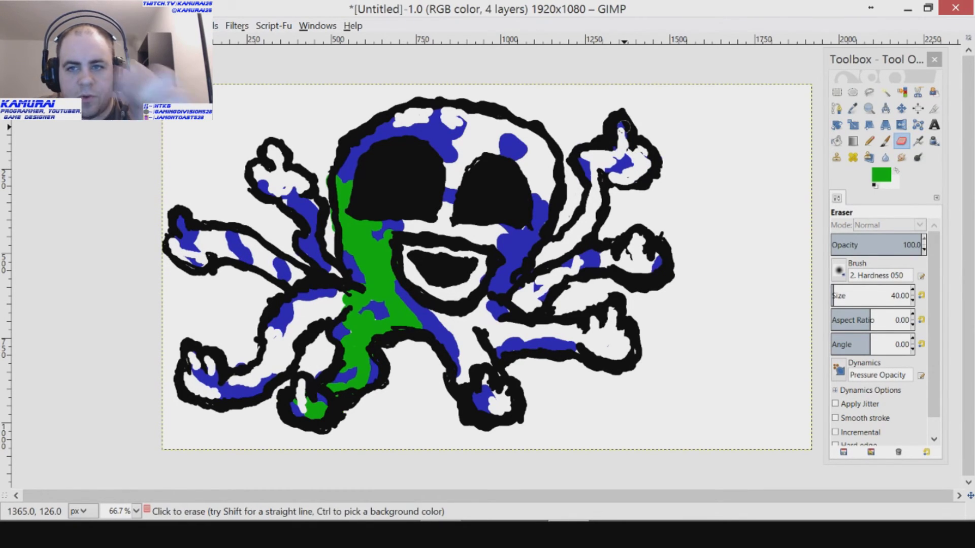
Select the white areas by colour and try an eraser size of 40.
left_click(902, 92)
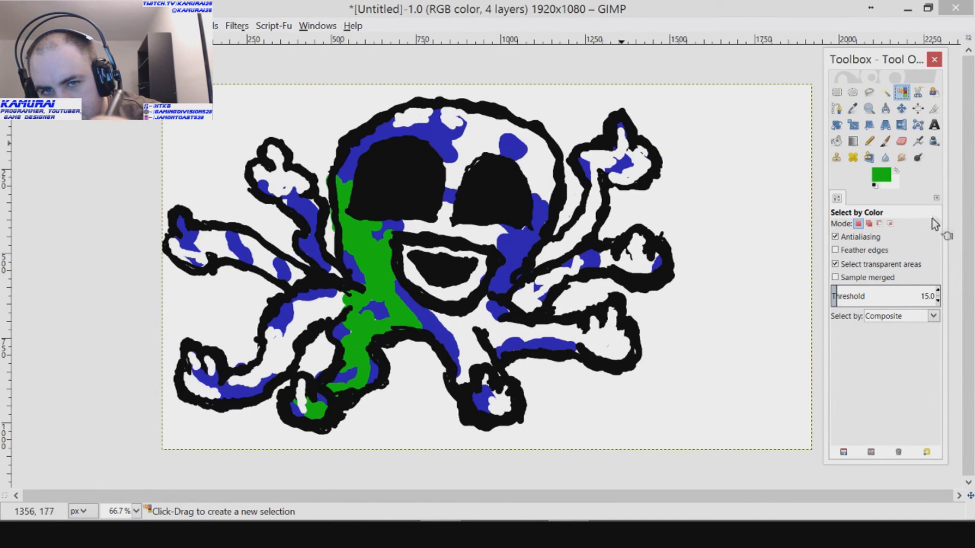
left_click(622, 141)
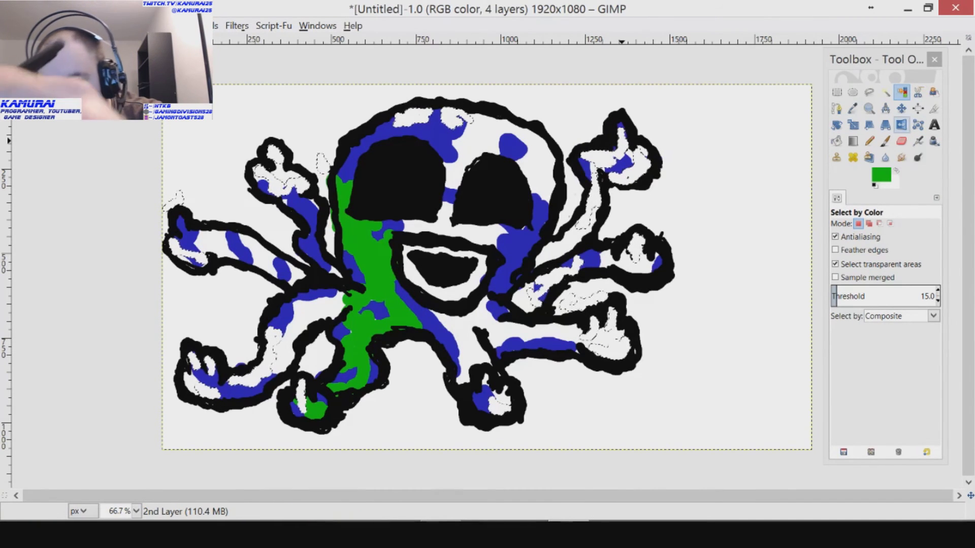
left_click(901, 142)
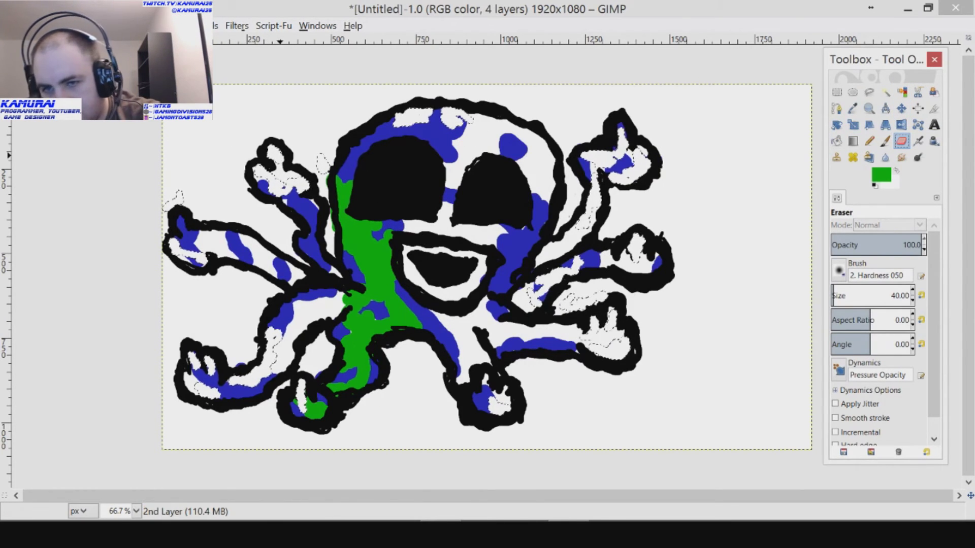
left_click(892, 293)
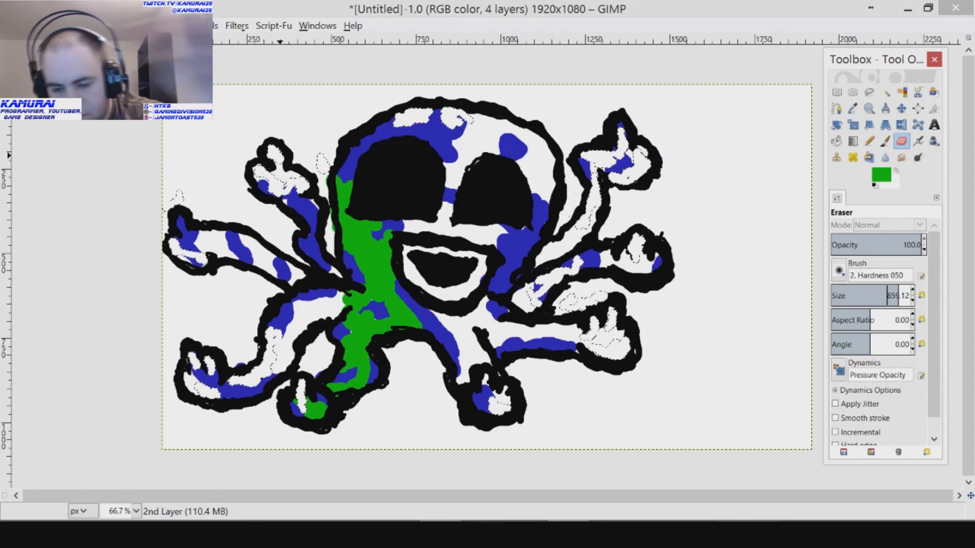
type("40")
key("Return")
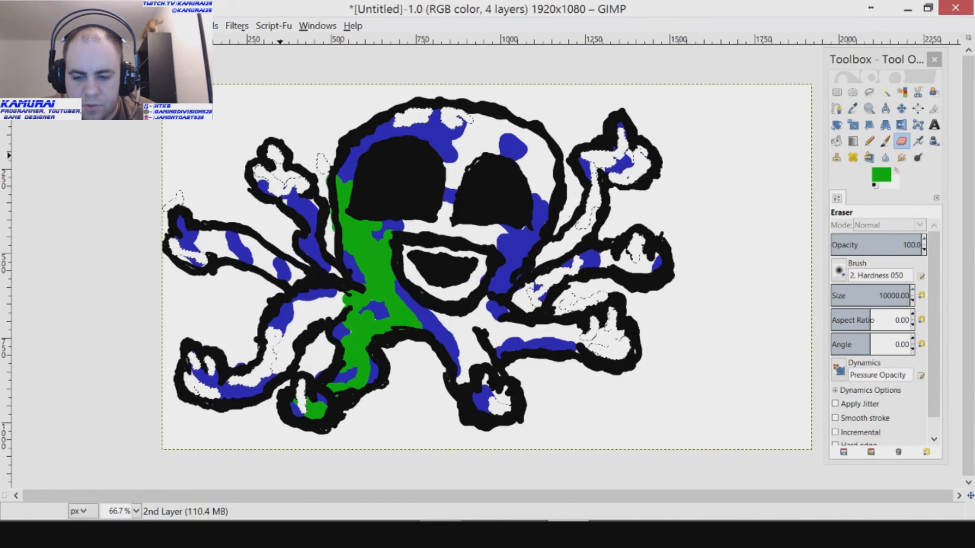
left_click(893, 293)
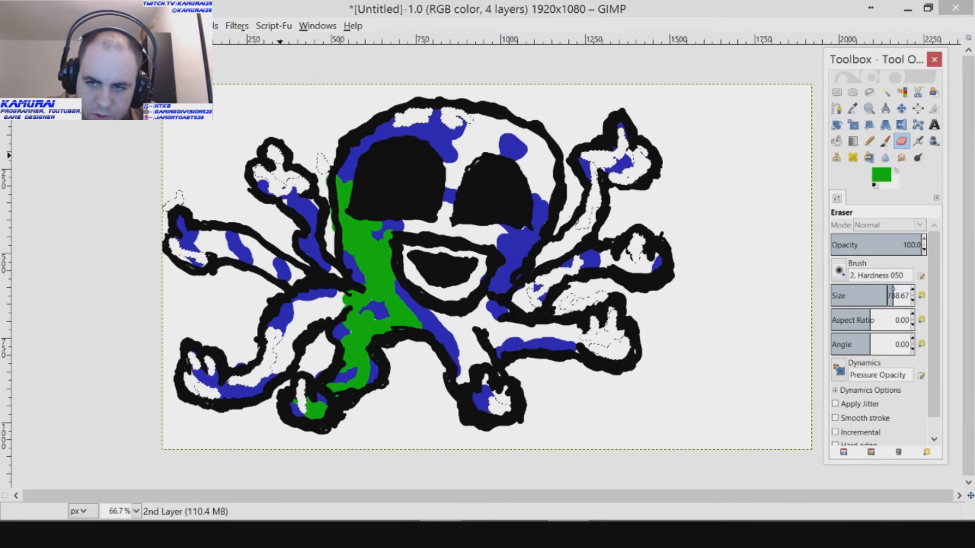
Set the eraser size to 500 and erase white over the head, bones and body to reveal blue.
left_click(887, 295)
key("Delete")
key("Delete")
key("Delete")
key("Delete")
type("500")
key("Return")
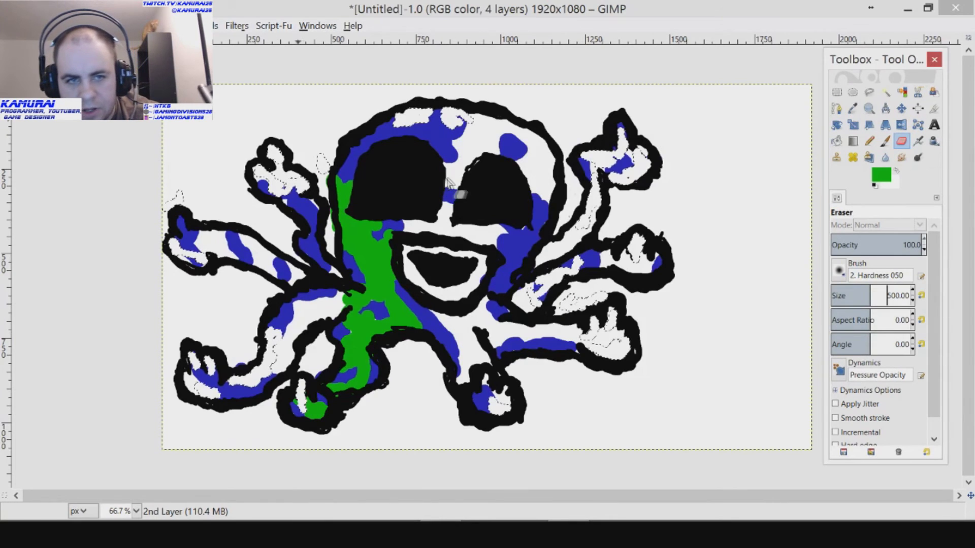
mouse_move(313, 145)
left_mouse_down()
mouse_move(305, 156)
mouse_move(315, 161)
mouse_move(232, 186)
mouse_move(186, 288)
mouse_move(252, 411)
mouse_move(306, 276)
mouse_move(314, 368)
mouse_move(501, 176)
mouse_move(609, 363)
mouse_move(683, 266)
mouse_move(631, 209)
left_mouse_up()
mouse_move(630, 281)
left_mouse_down()
mouse_move(651, 237)
mouse_move(616, 265)
mouse_move(614, 175)
mouse_move(604, 302)
mouse_move(625, 354)
mouse_move(587, 215)
mouse_move(398, 129)
mouse_move(334, 185)
mouse_move(414, 277)
mouse_move(562, 337)
mouse_move(627, 201)
mouse_move(372, 369)
left_mouse_up()
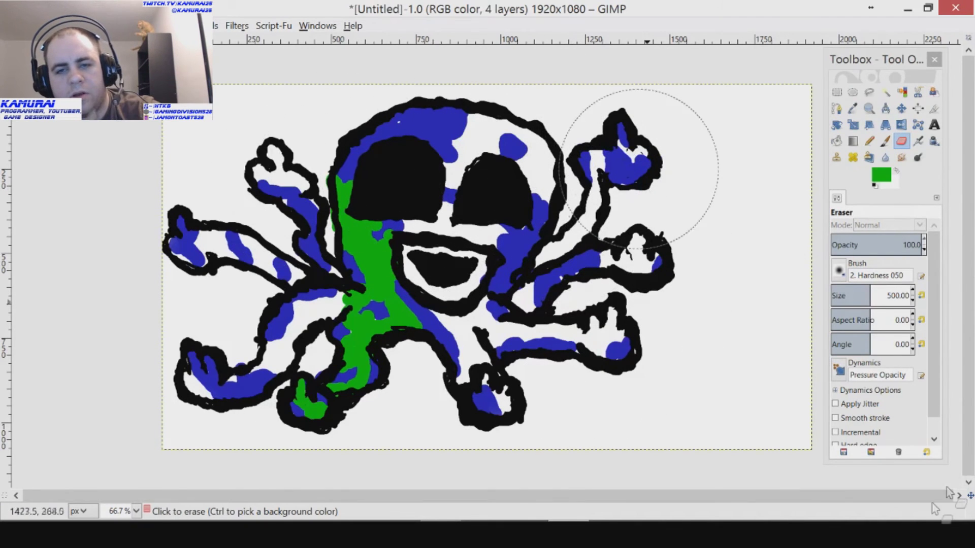
mouse_move(414, 470)
left_mouse_down()
mouse_move(398, 224)
mouse_move(226, 373)
mouse_move(534, 263)
left_mouse_up()
Subtract the upper-right blue area from the selection and pick black as the background colour.
left_click(901, 92)
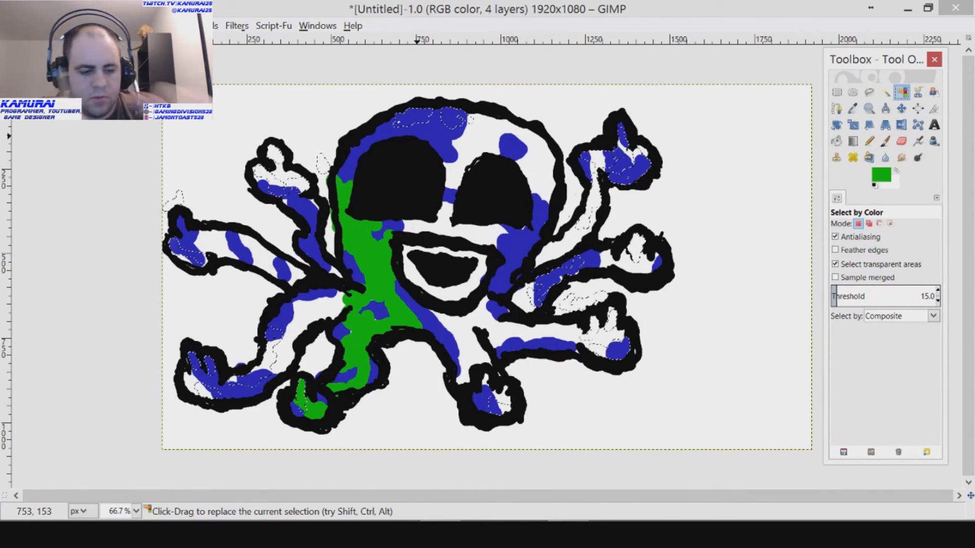
key("ctrl")
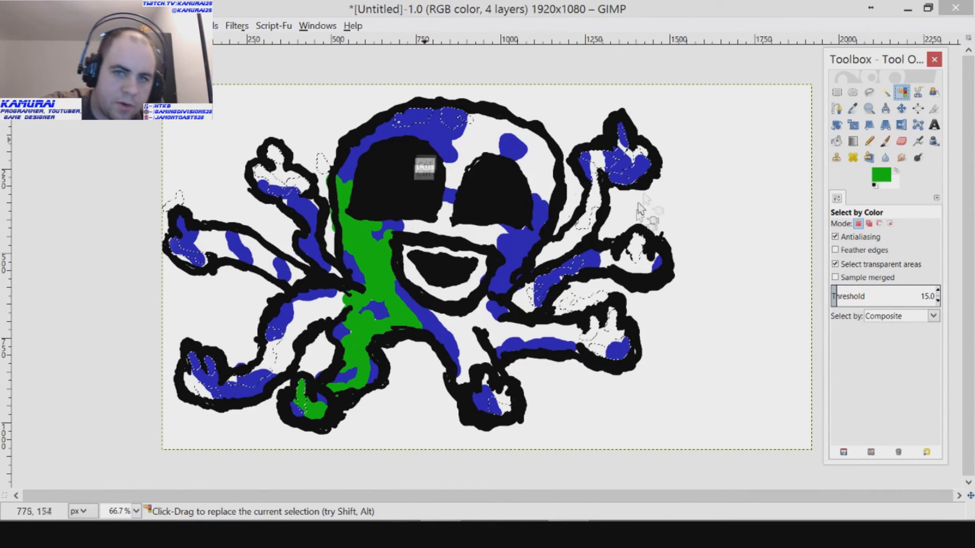
left_click(629, 176, "ctrl")
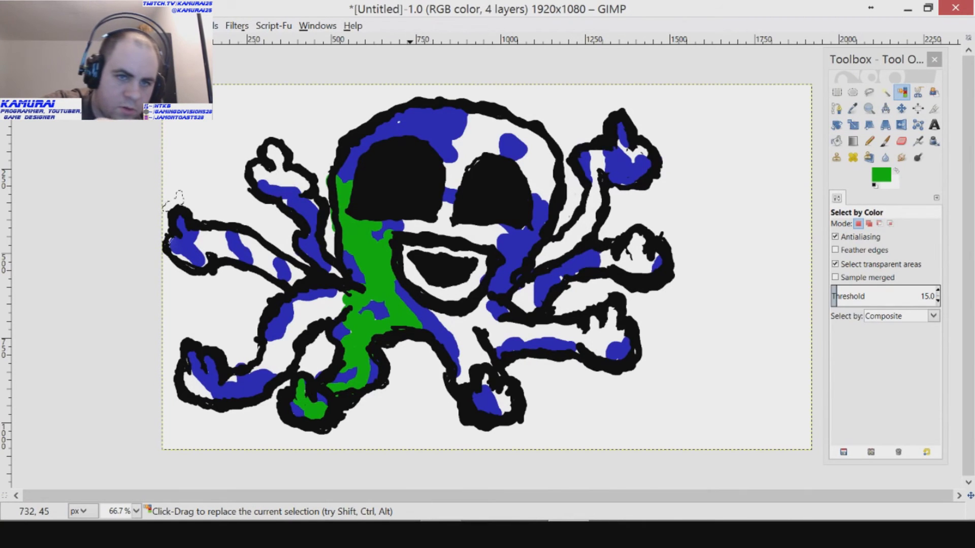
left_click(901, 140)
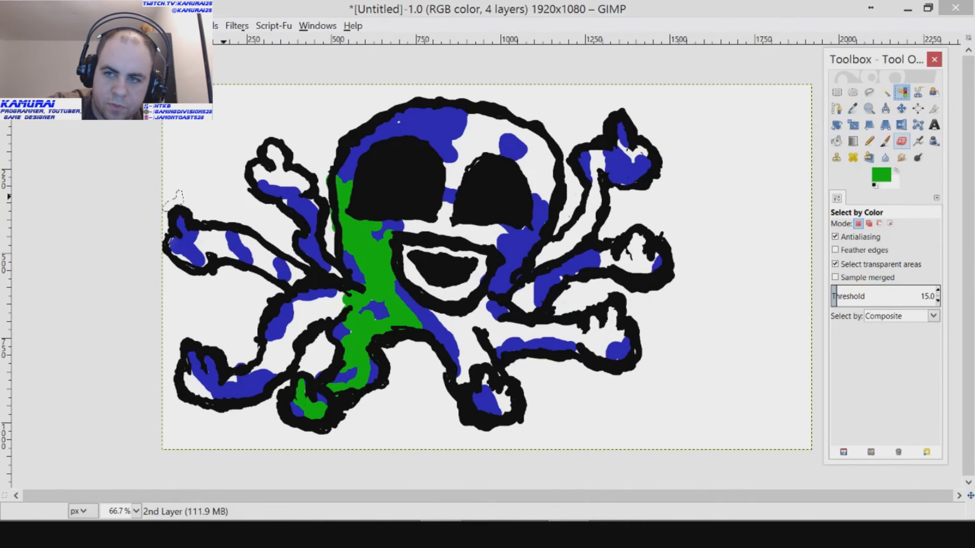
left_click(176, 218)
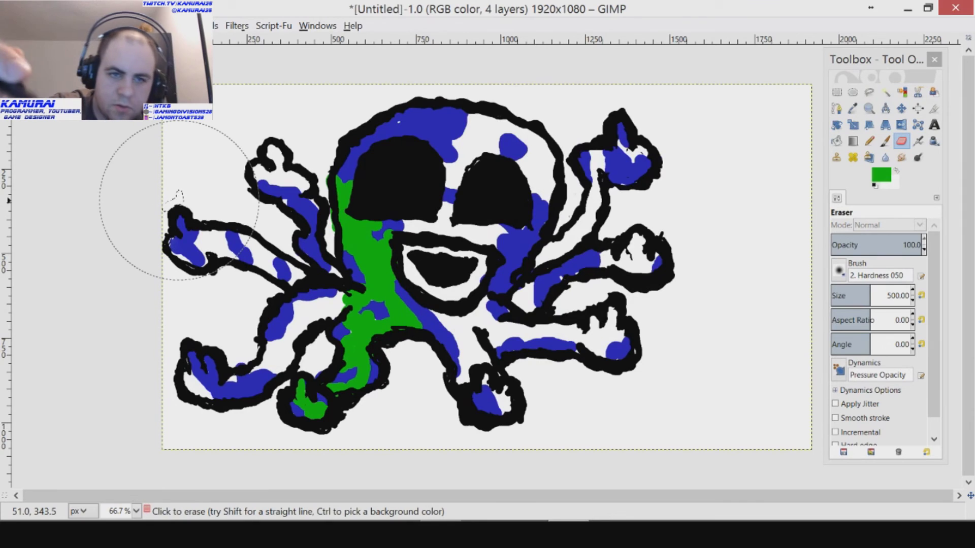
left_click(177, 211, "ctrl")
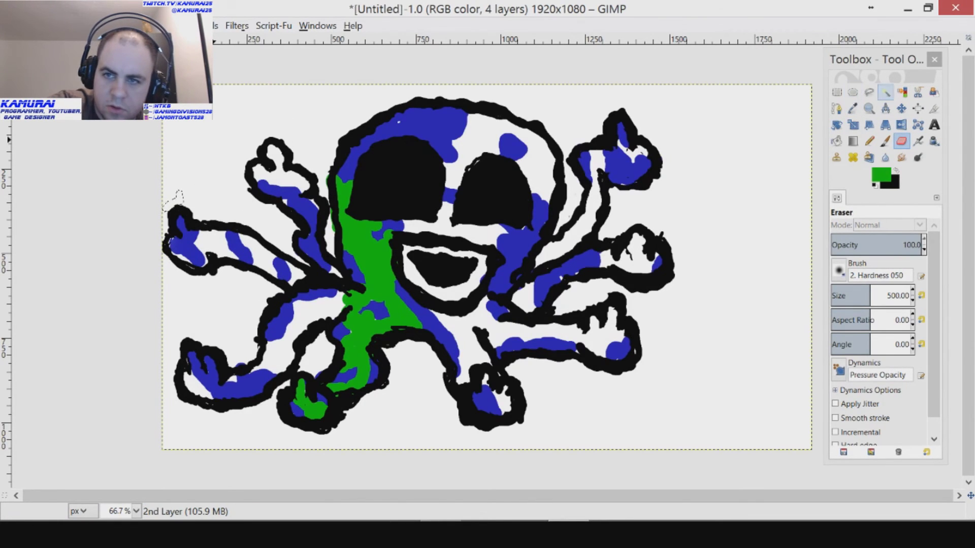
Remove the small selection near the left hand, clear the selection, and make the Colors layer active with the Pencil.
left_click(901, 92)
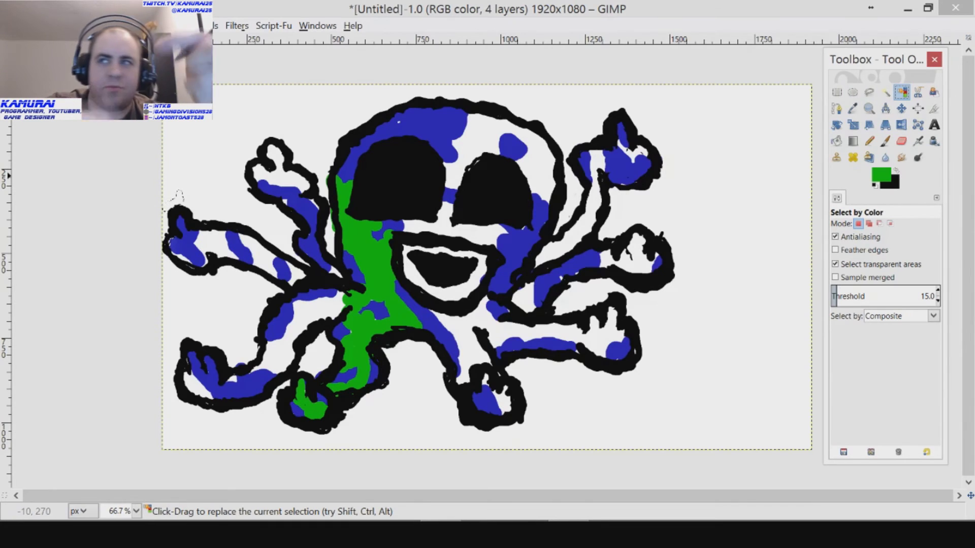
key("ctrl")
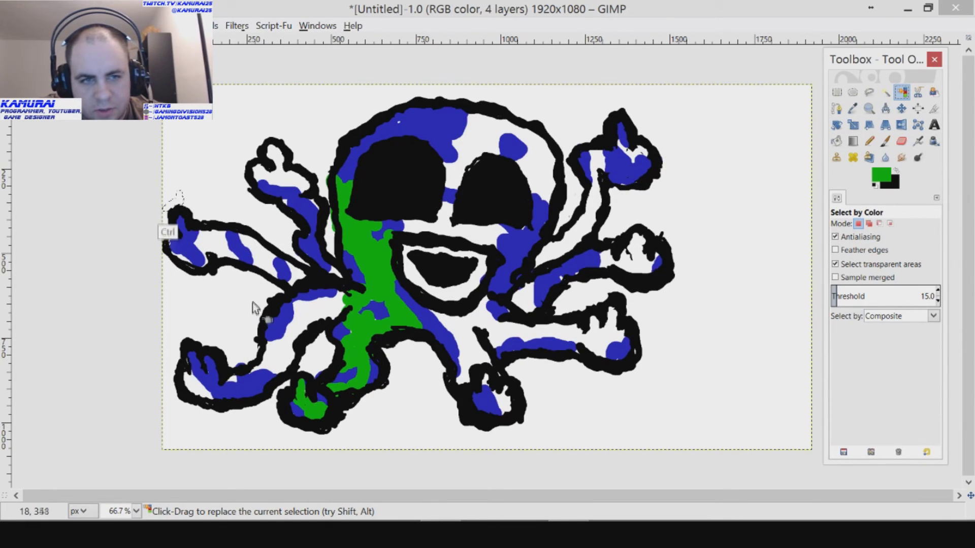
left_click(166, 210, "ctrl")
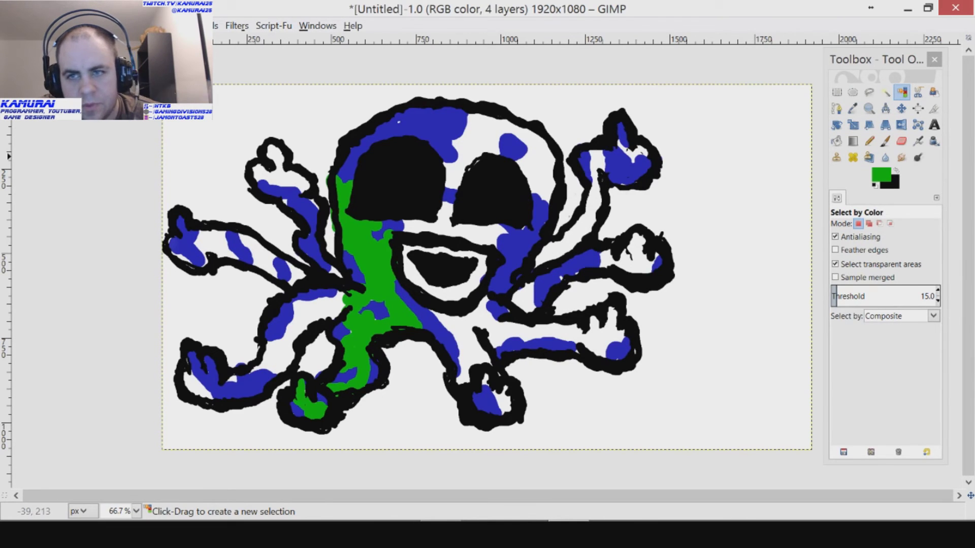
left_click(626, 198)
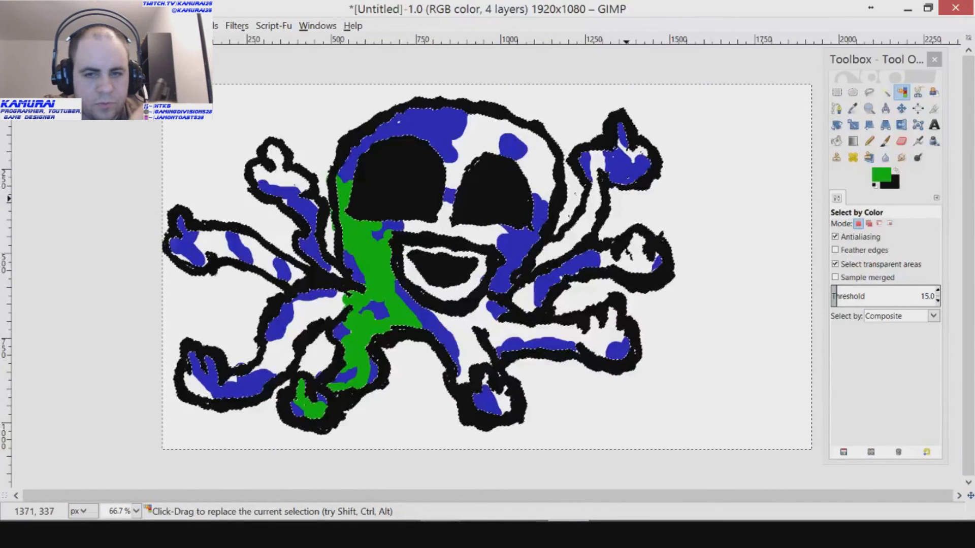
key("ctrl+shift+a")
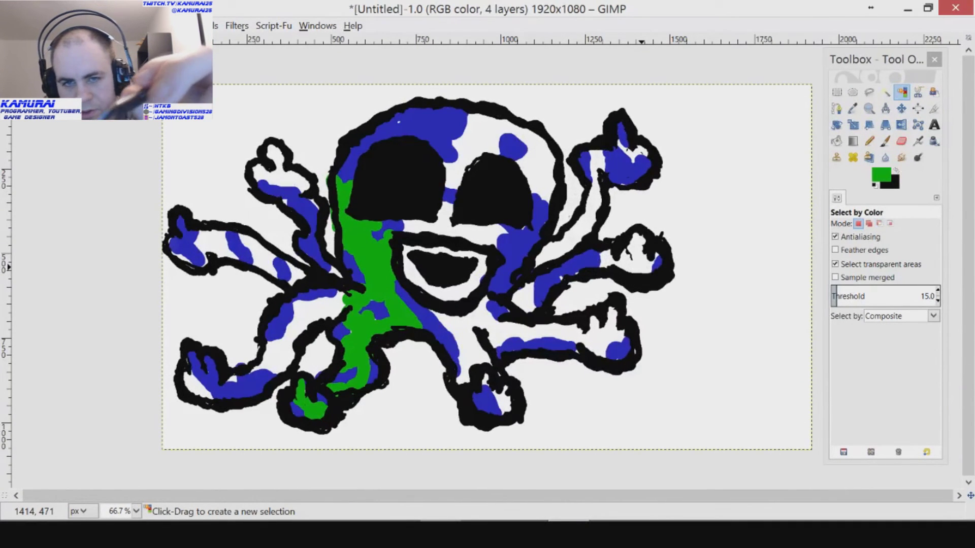
key("ctrl+Tab")
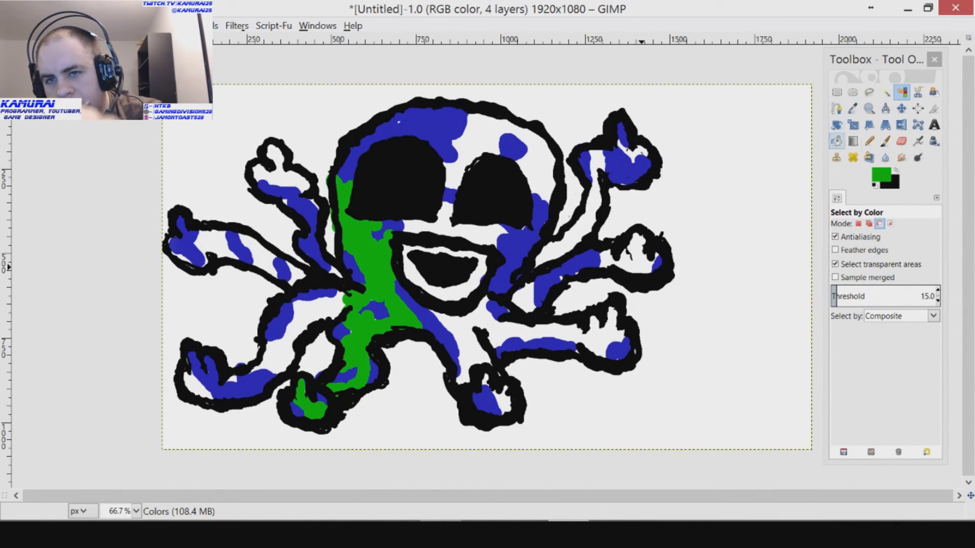
left_click(869, 141)
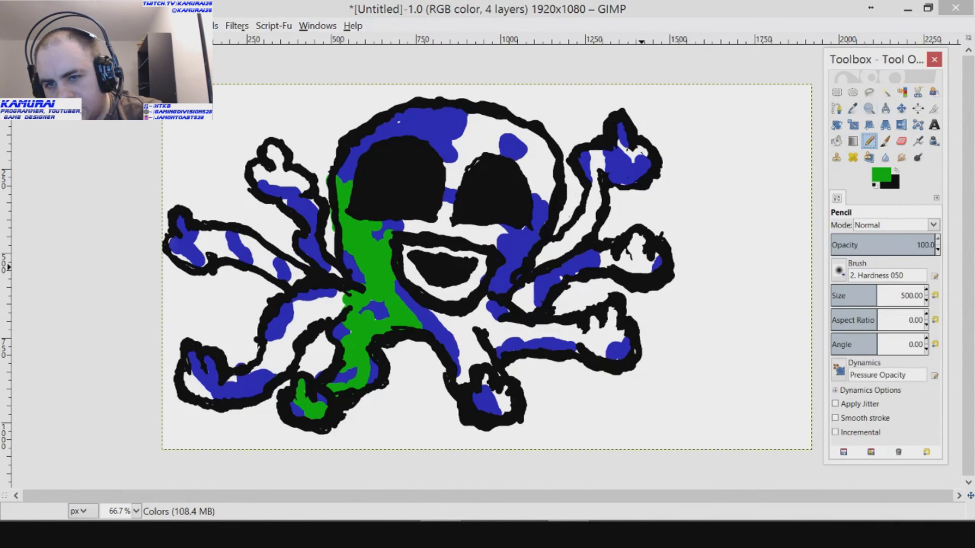
Set the Pencil size to 20 and dab green at the skull's top-left.
left_click(900, 292)
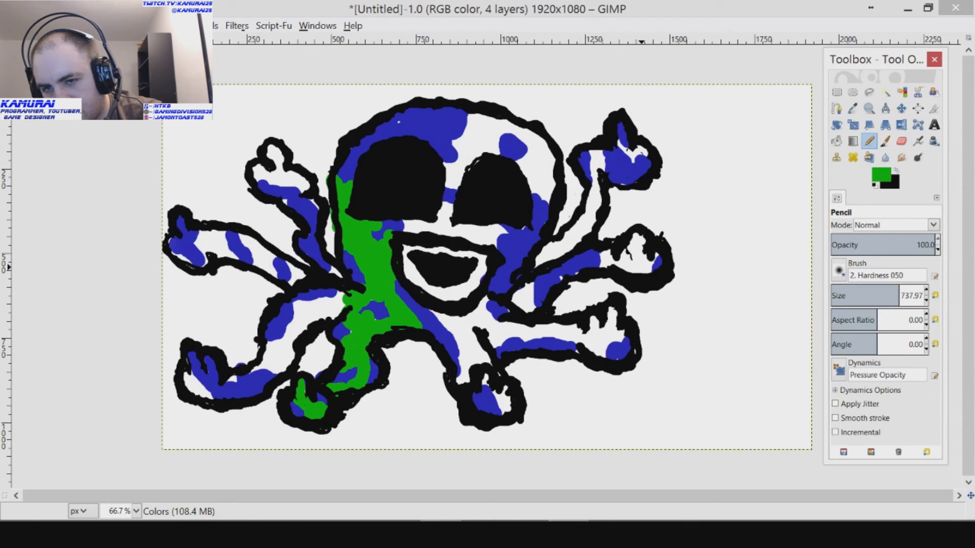
key("Delete")
key("Delete")
key("Delete")
key("Delete")
key("Delete")
key("Delete")
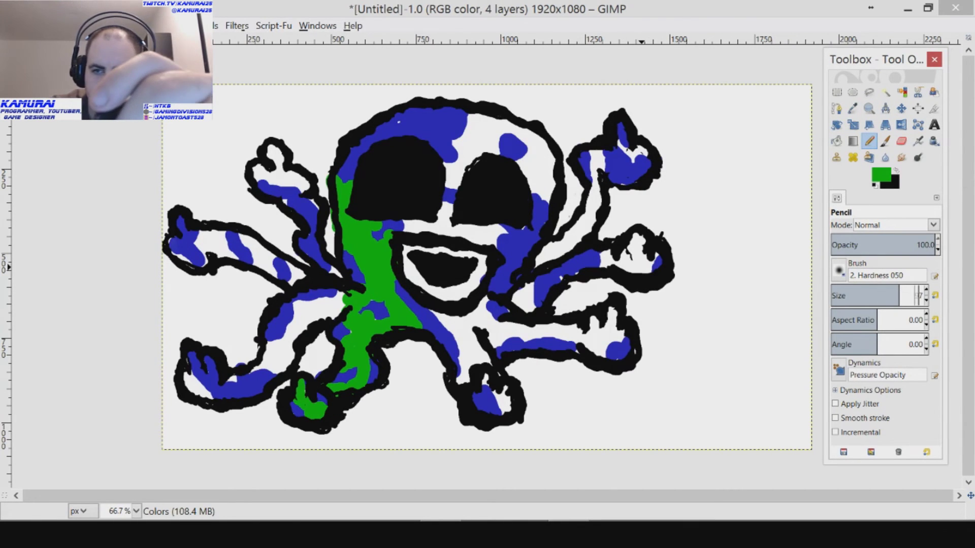
type("20")
key("Return")
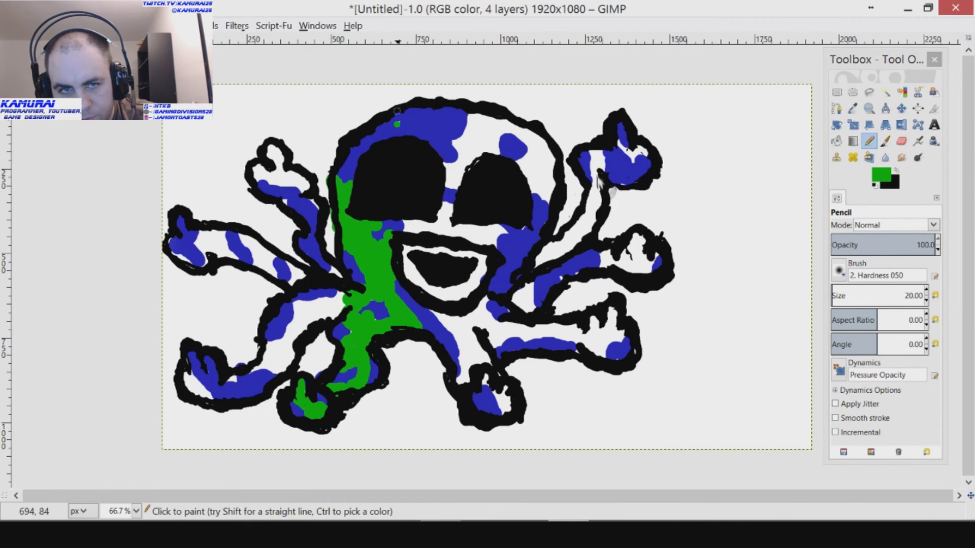
right_click(396, 123)
left_click(398, 115)
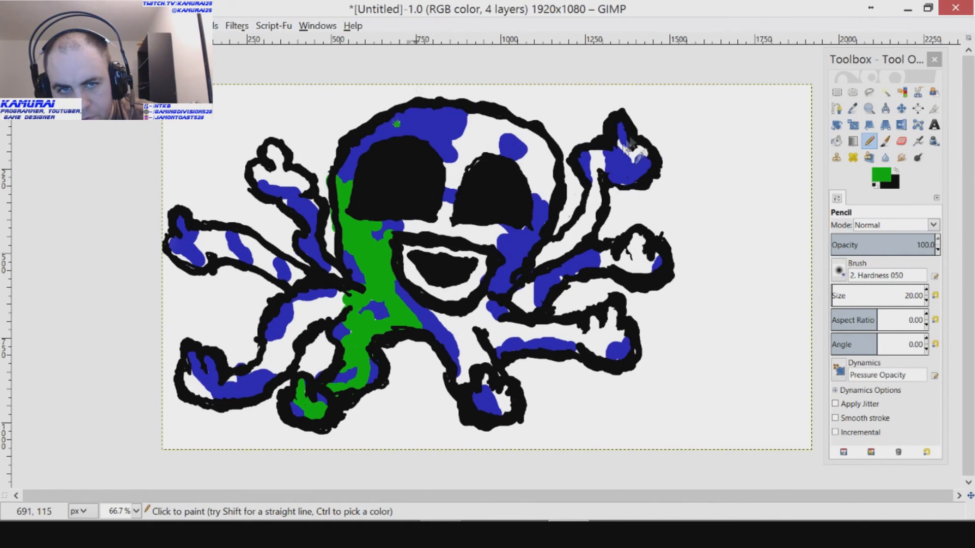
right_click(397, 124)
left_click(397, 125)
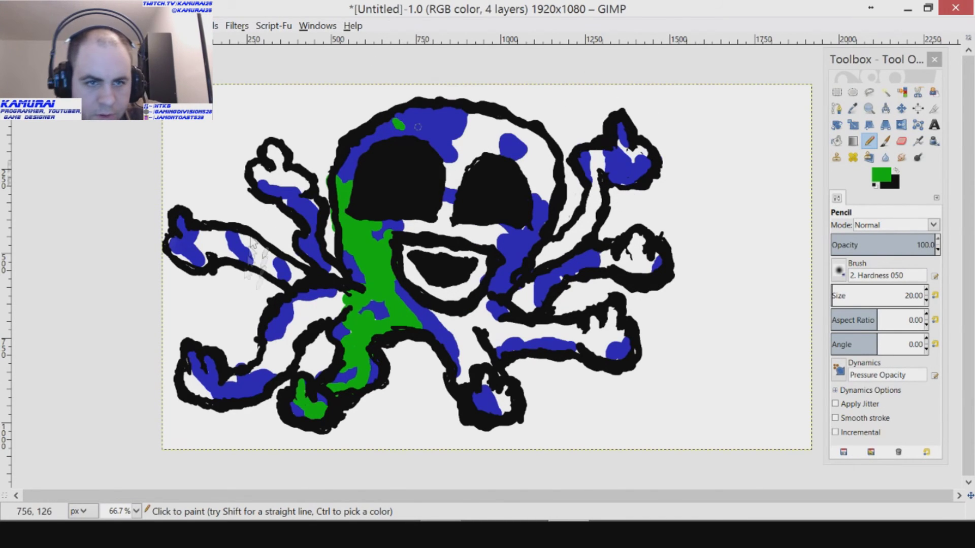
Paint green over the left bones' stripes and fill the lower-left tentacle's white gaps.
left_click_drag(167, 239, 182, 258)
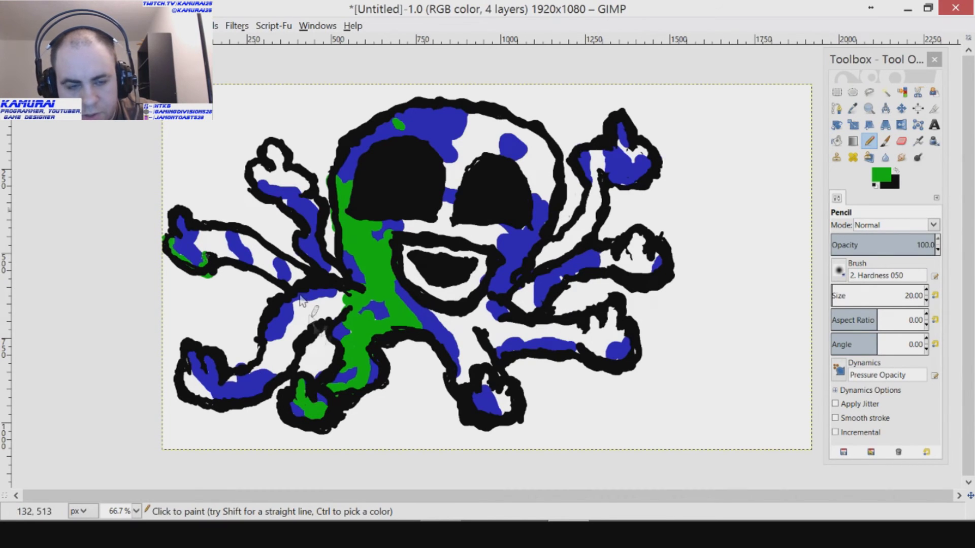
key("ctrl+z")
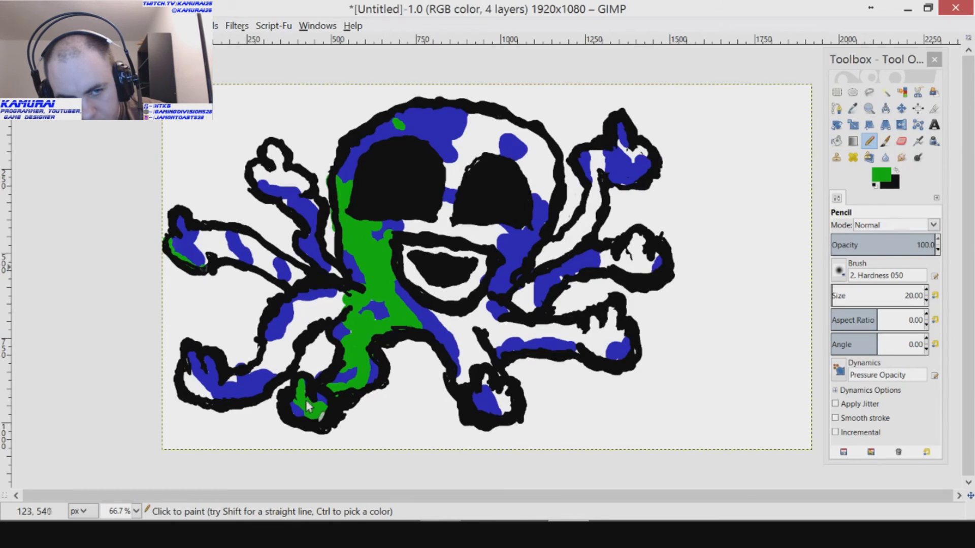
mouse_move(204, 232)
left_mouse_down()
mouse_move(224, 232)
mouse_move(236, 255)
mouse_move(217, 241)
mouse_move(211, 254)
mouse_move(204, 241)
left_mouse_up()
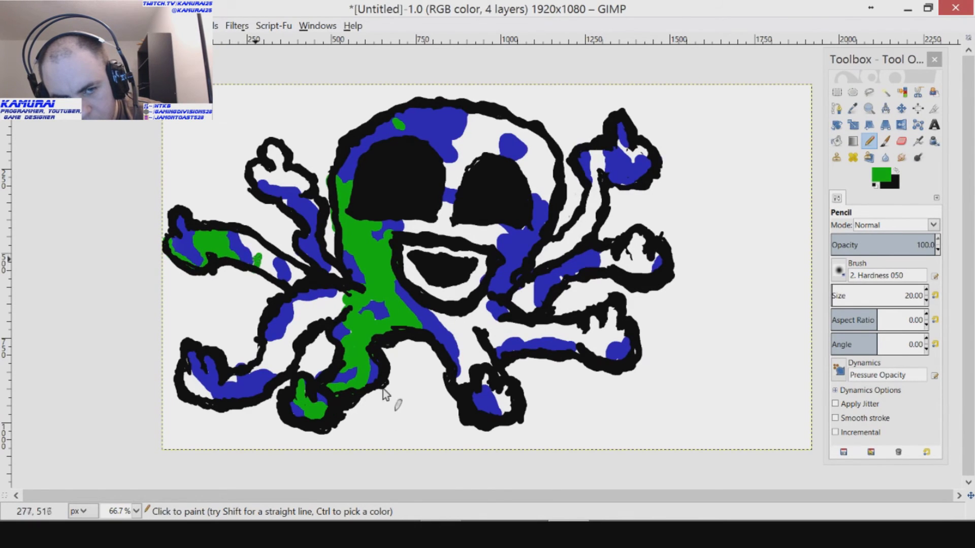
mouse_move(253, 252)
left_mouse_down()
mouse_move(241, 235)
mouse_move(268, 247)
mouse_move(268, 270)
mouse_move(261, 264)
mouse_move(304, 274)
left_mouse_up()
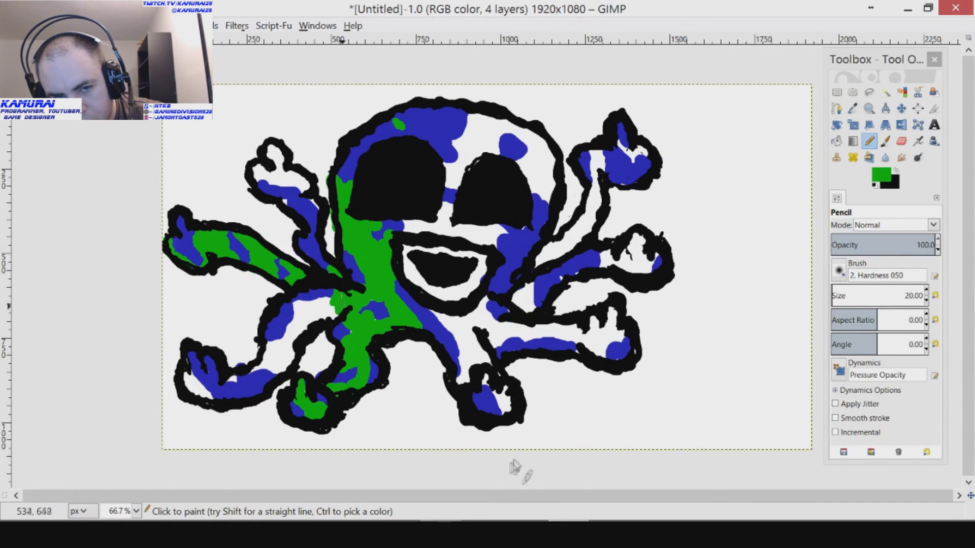
mouse_move(339, 295)
left_mouse_down()
mouse_move(311, 309)
mouse_move(333, 321)
left_mouse_up()
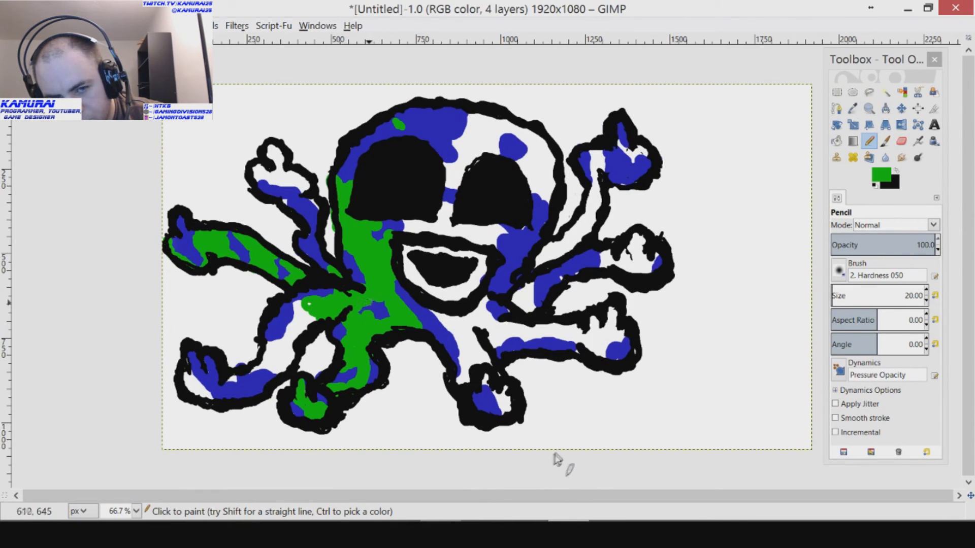
mouse_move(310, 320)
left_mouse_down()
mouse_move(283, 340)
mouse_move(304, 328)
mouse_move(285, 349)
mouse_move(291, 369)
mouse_move(289, 345)
mouse_move(280, 365)
mouse_move(252, 362)
mouse_move(248, 373)
mouse_move(280, 343)
left_mouse_up()
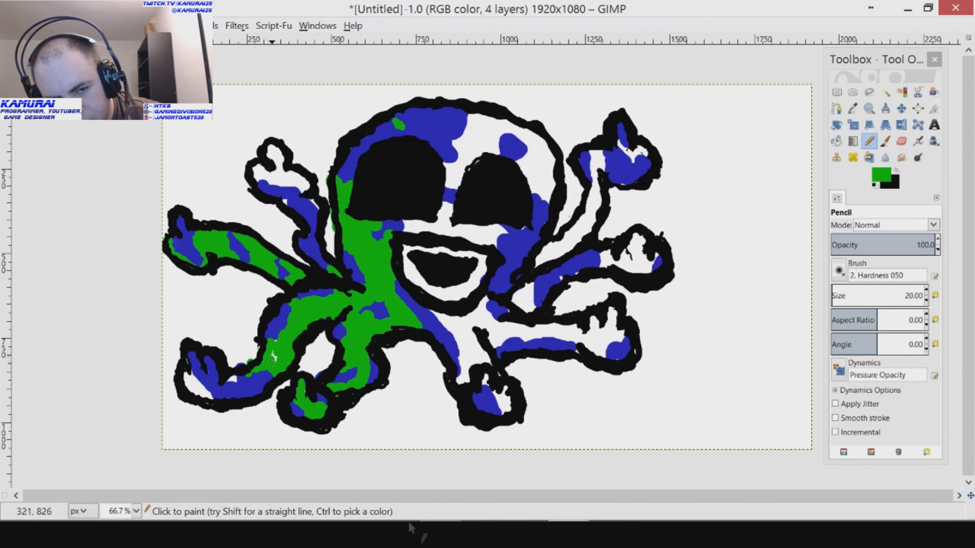
left_click_drag(187, 379, 195, 383)
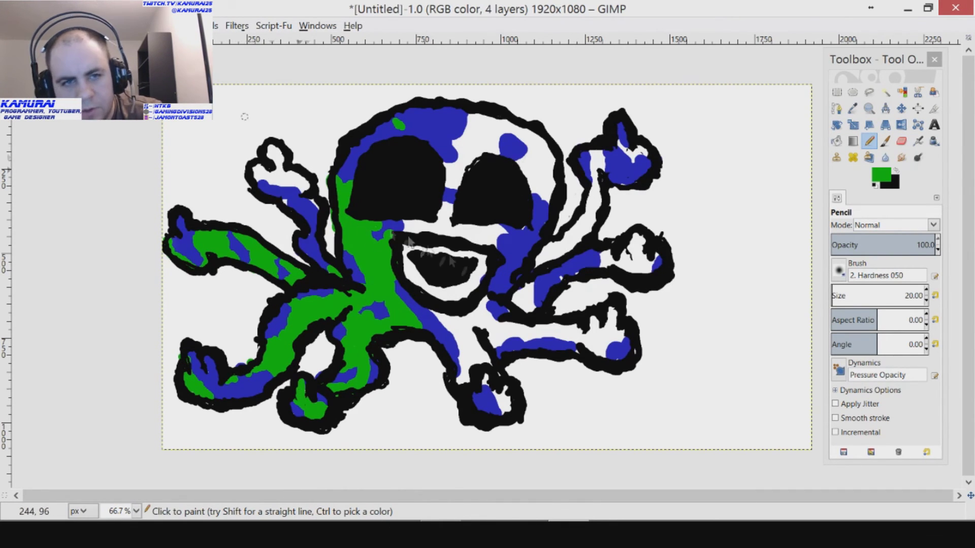
left_click(258, 171)
Paint green strokes over the upper-left tentacle and the upper-right tentacle and its tip.
mouse_move(262, 180)
left_mouse_down()
mouse_move(271, 154)
mouse_move(318, 205)
mouse_move(299, 184)
mouse_move(252, 170)
mouse_move(284, 160)
left_mouse_up()
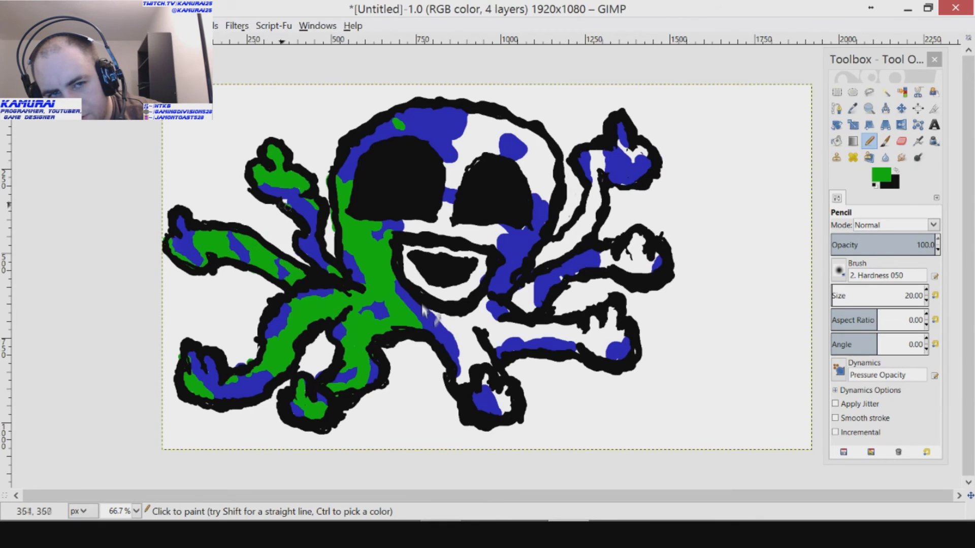
left_click_drag(619, 139, 647, 154)
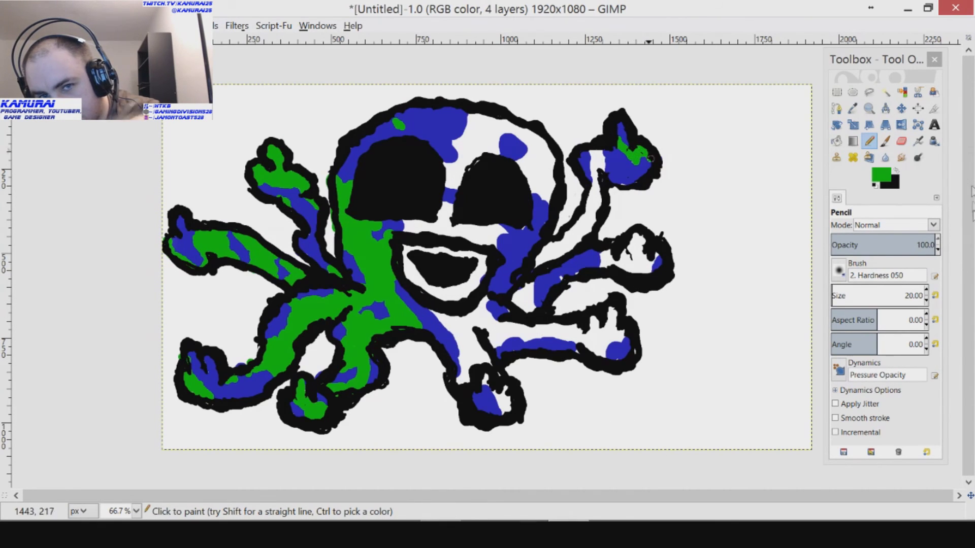
mouse_move(602, 172)
left_mouse_down()
mouse_move(588, 208)
mouse_move(601, 211)
mouse_move(588, 222)
mouse_move(589, 242)
mouse_move(579, 215)
mouse_move(543, 257)
left_mouse_up()
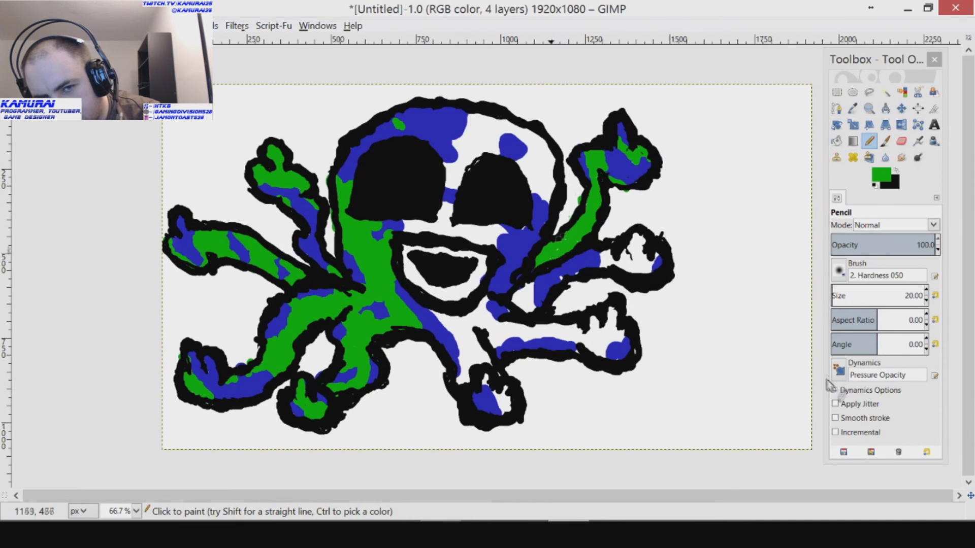
Fill the right and lower-right tentacles' white gaps with green, including beside the mouth line.
left_click(635, 247)
mouse_move(650, 267)
left_mouse_down()
mouse_move(626, 238)
mouse_move(624, 258)
mouse_move(599, 258)
mouse_move(603, 269)
mouse_move(609, 237)
left_mouse_up()
left_click_drag(559, 279, 576, 270)
mouse_move(516, 295)
left_mouse_down()
mouse_move(524, 307)
mouse_move(531, 287)
left_mouse_up()
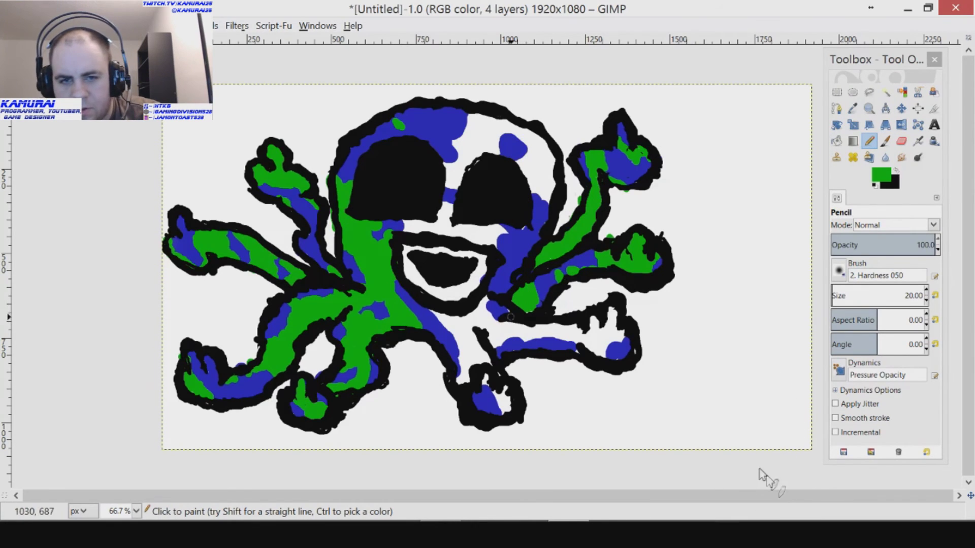
mouse_move(608, 321)
left_mouse_down()
mouse_move(598, 358)
mouse_move(613, 364)
mouse_move(629, 356)
mouse_move(588, 340)
mouse_move(592, 323)
mouse_move(580, 348)
mouse_move(570, 332)
mouse_move(557, 337)
mouse_move(582, 325)
mouse_move(506, 333)
left_mouse_up()
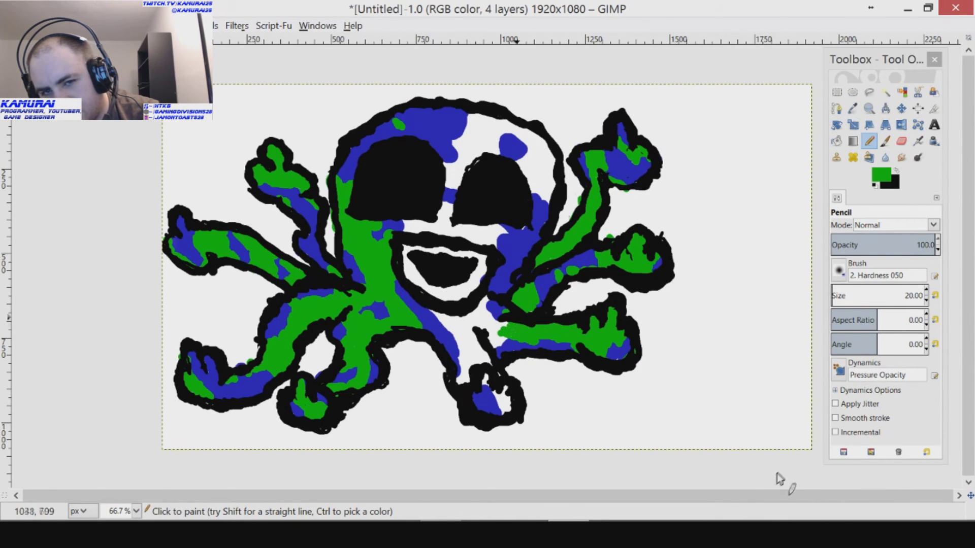
left_click_drag(481, 326, 494, 344)
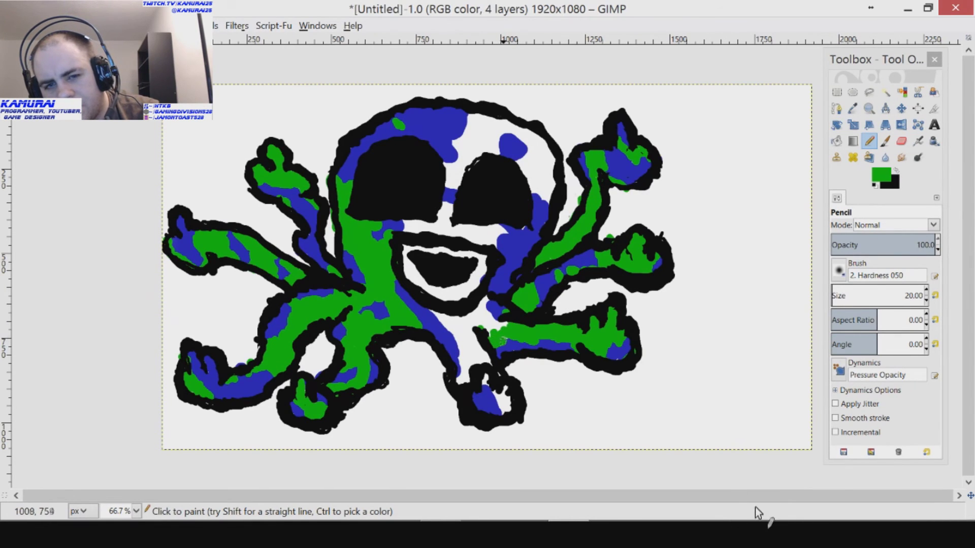
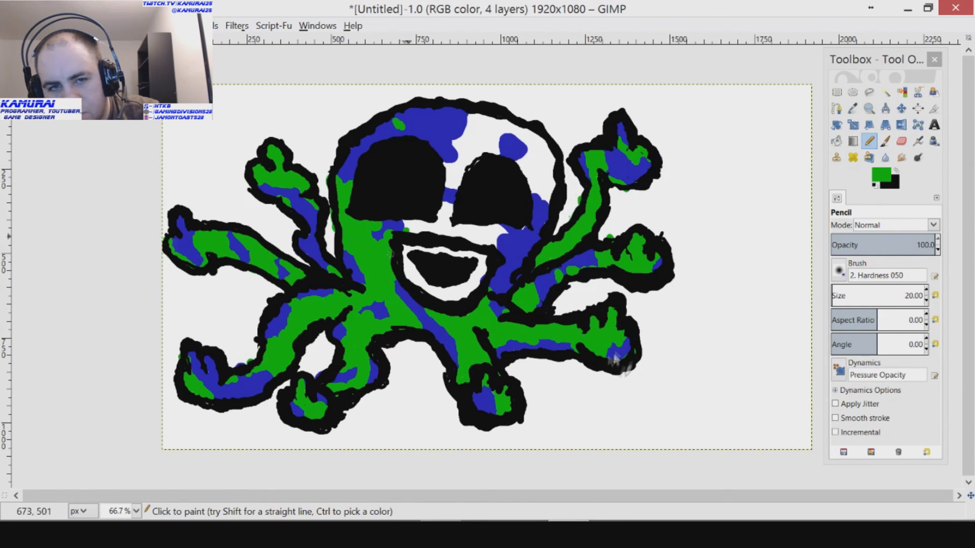
Paint green over the white patches between the eyes and mouth and around the right eye.
left_click_drag(406, 231, 480, 241)
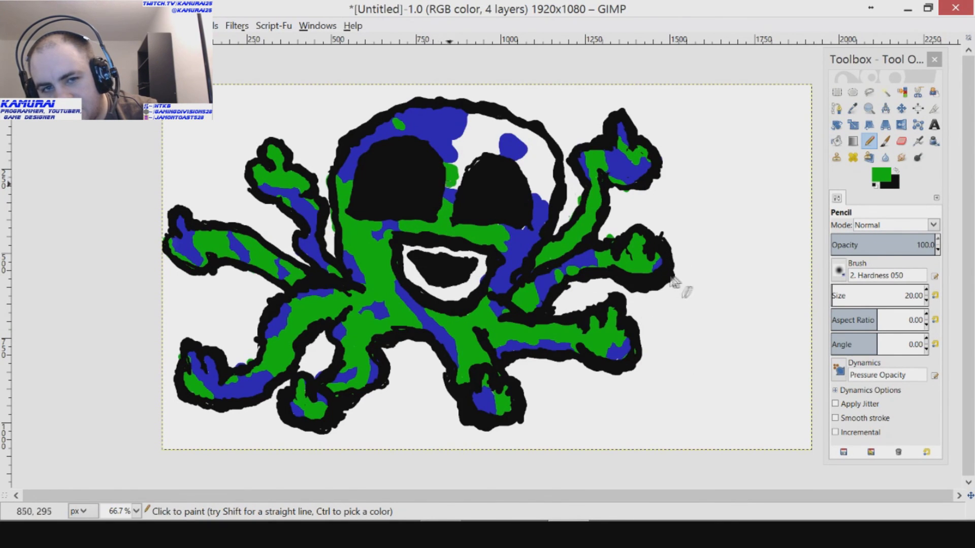
mouse_move(445, 167)
left_mouse_down()
mouse_move(457, 139)
mouse_move(462, 154)
mouse_move(483, 144)
mouse_move(468, 132)
mouse_move(466, 142)
mouse_move(471, 110)
mouse_move(471, 146)
mouse_move(493, 137)
mouse_move(501, 158)
mouse_move(479, 134)
mouse_move(500, 140)
mouse_move(500, 123)
mouse_move(538, 146)
mouse_move(531, 144)
mouse_move(554, 174)
mouse_move(546, 181)
mouse_move(552, 169)
mouse_move(525, 146)
mouse_move(537, 166)
mouse_move(518, 163)
mouse_move(529, 153)
mouse_move(536, 184)
left_mouse_up()
left_click_drag(484, 128, 508, 122)
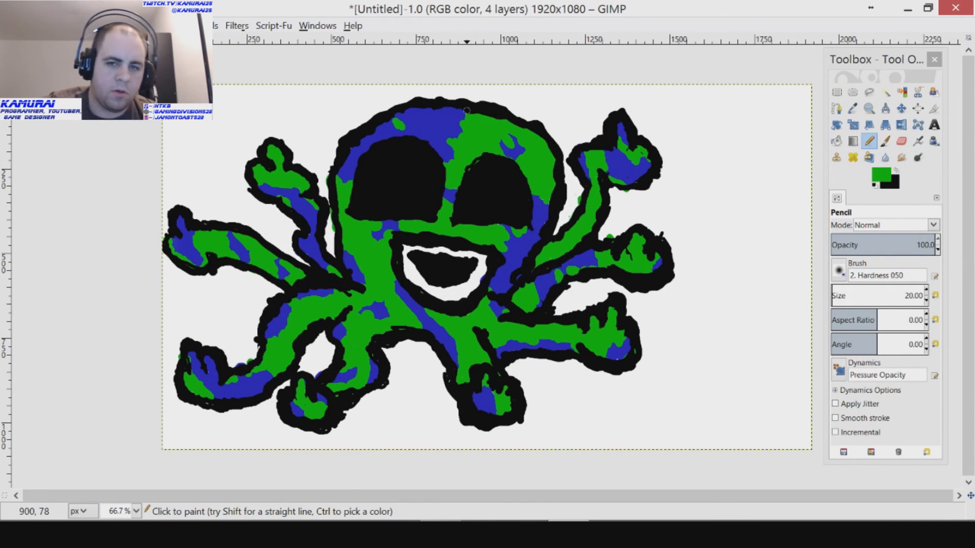
Add a new transparent layer named Highlights above the colour layers.
right_click(697, 212)
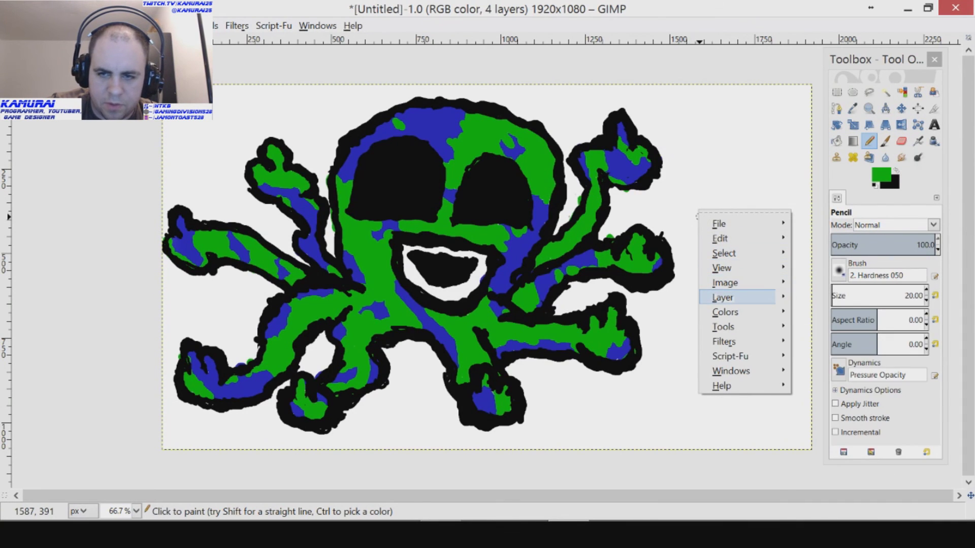
mouse_move(770, 297)
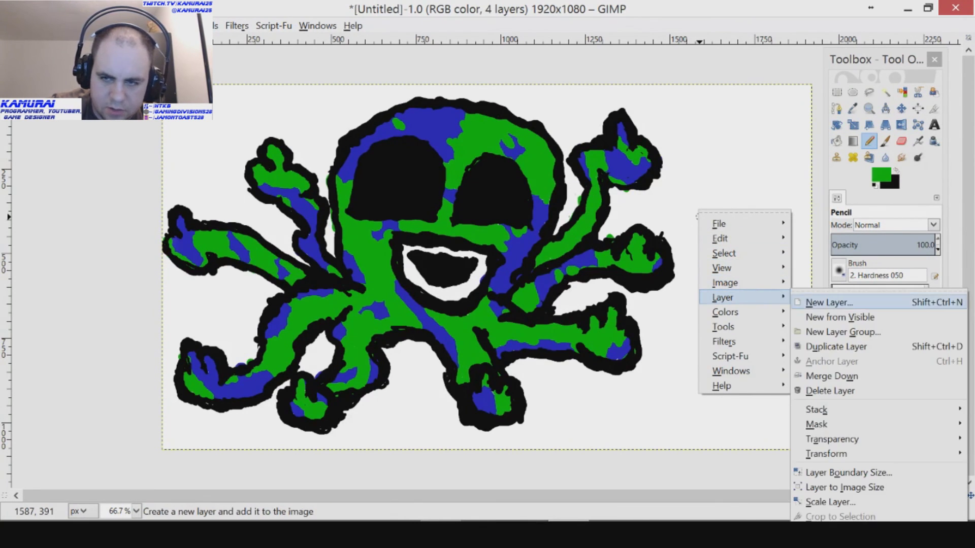
left_click(828, 303)
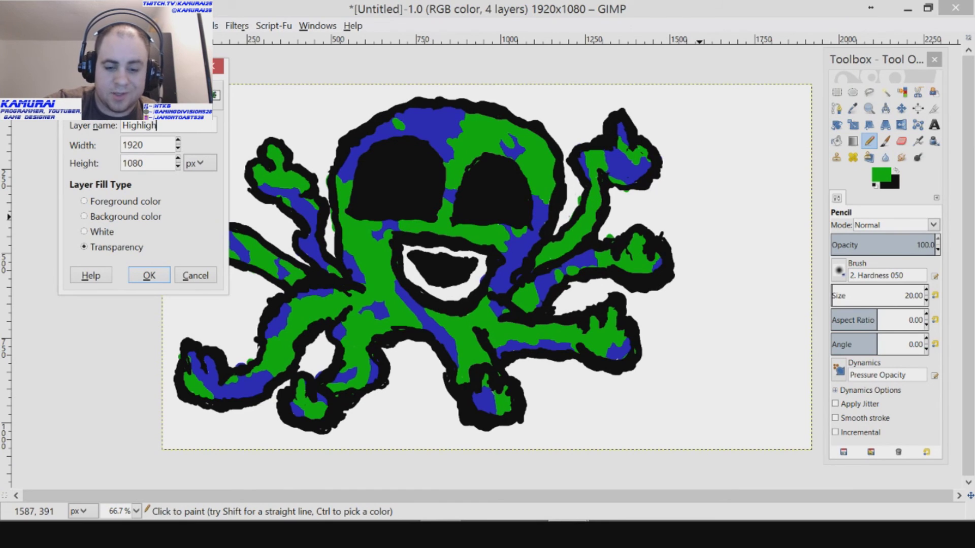
key("Return")
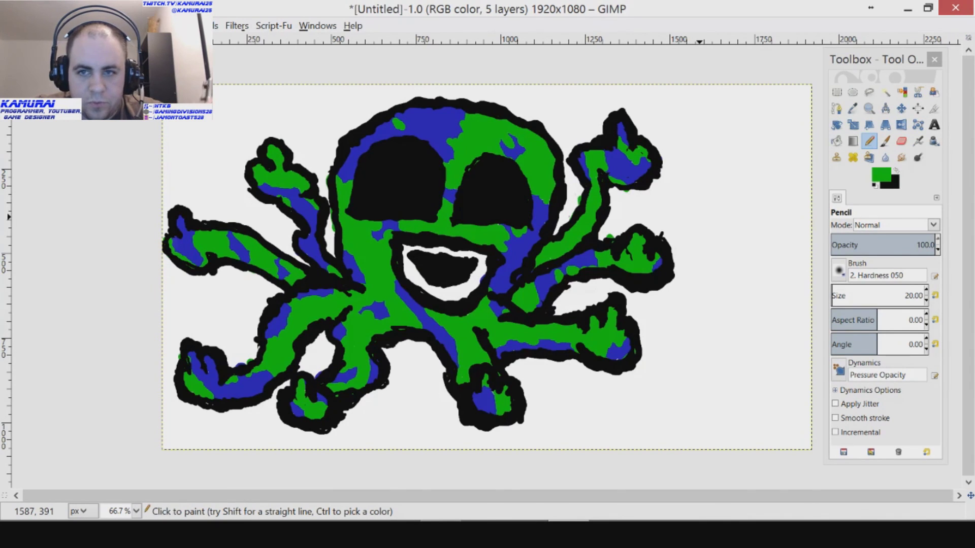
left_click(881, 175)
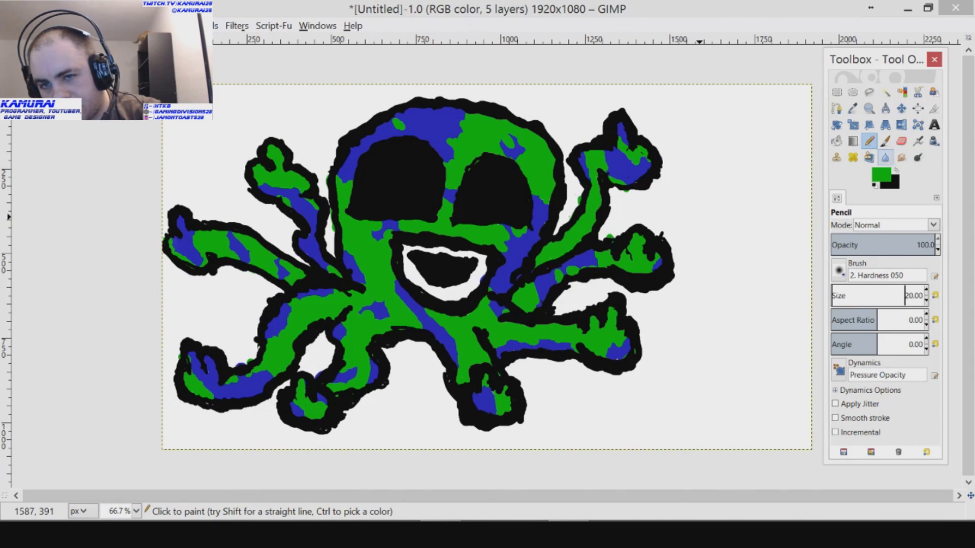
Set the foreground painting colour to white from the colour history.
left_click(882, 175)
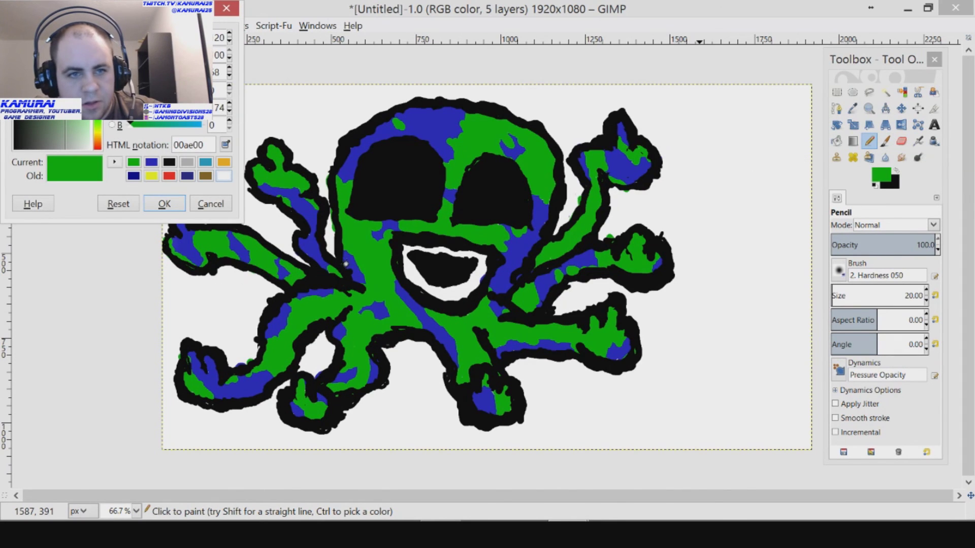
left_click(224, 175)
left_click(164, 204)
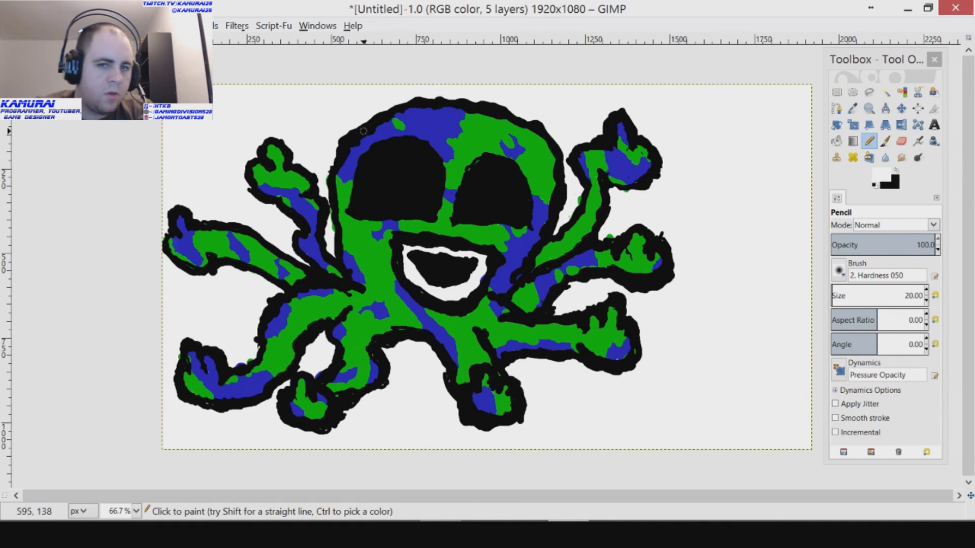
Move the Highlights layer to the top of the layer stack.
key("ctrl")
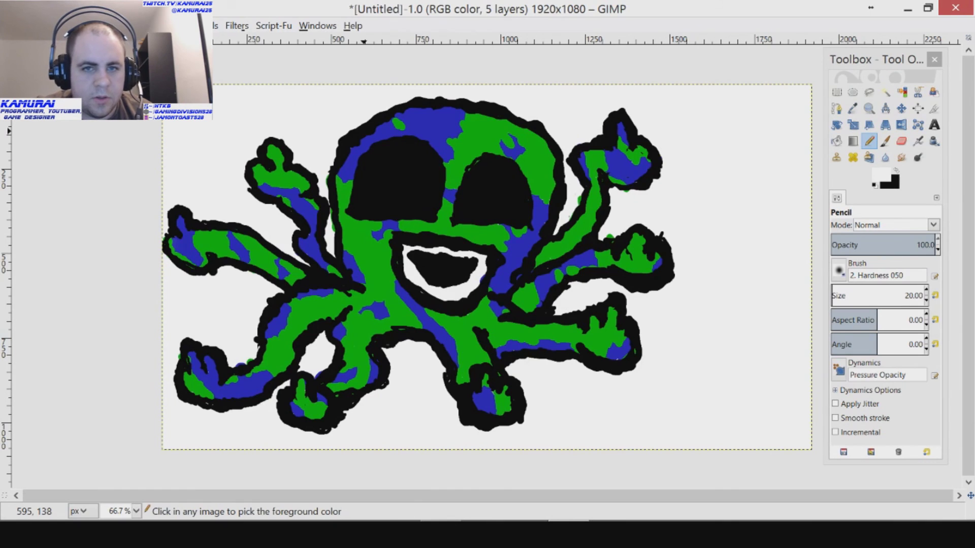
key("ctrl")
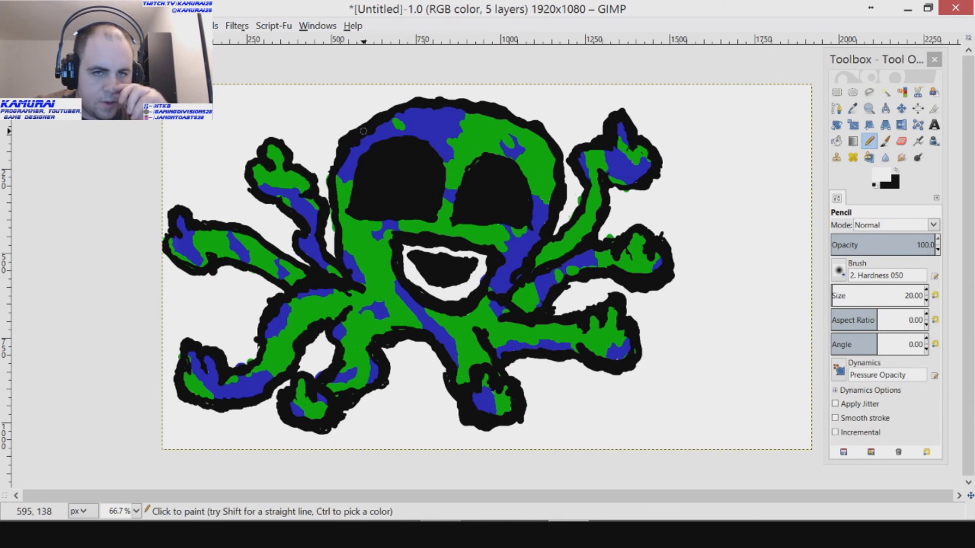
key("ctrl+Tab")
key("ctrl+Tab")
key("ctrl+Tab")
key("ctrl+Tab")
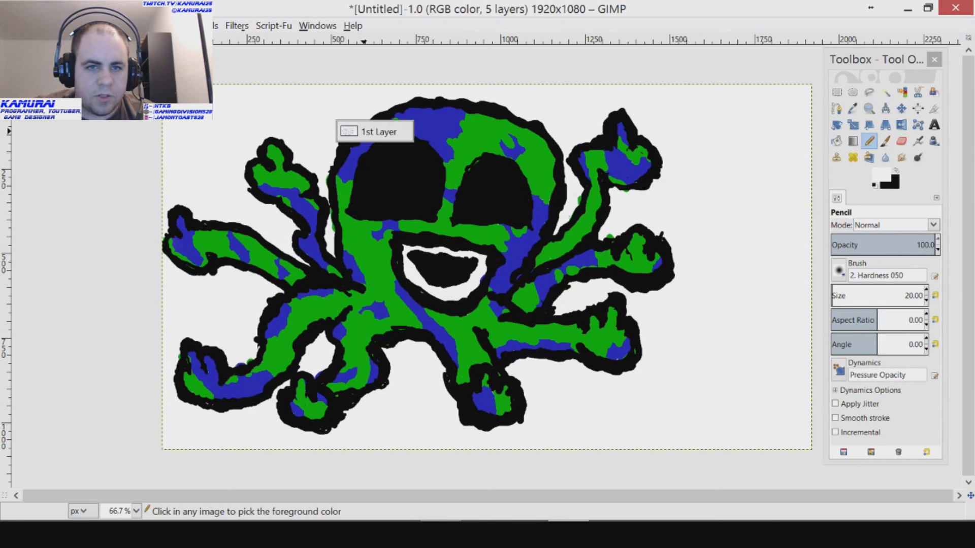
right_click(697, 181)
mouse_move(724, 271)
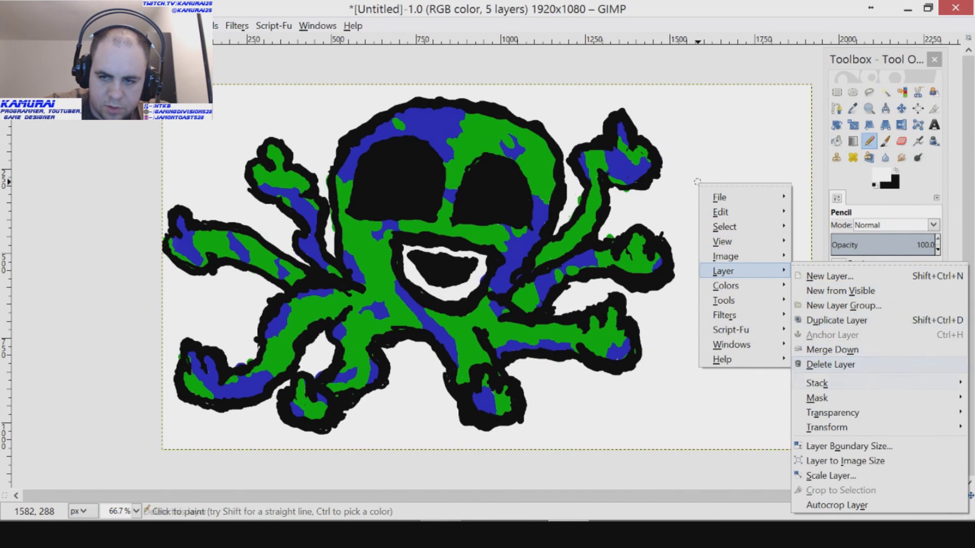
mouse_move(817, 383)
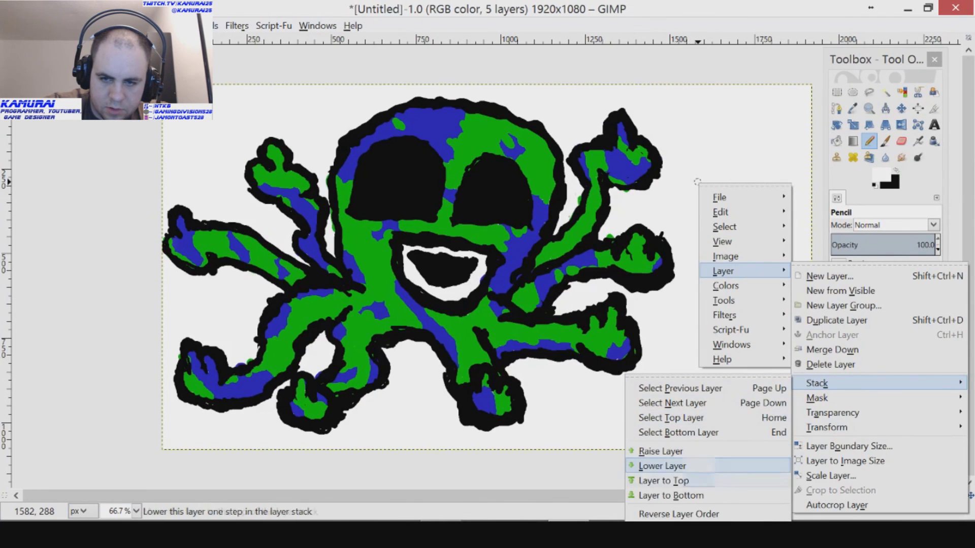
left_click(664, 481)
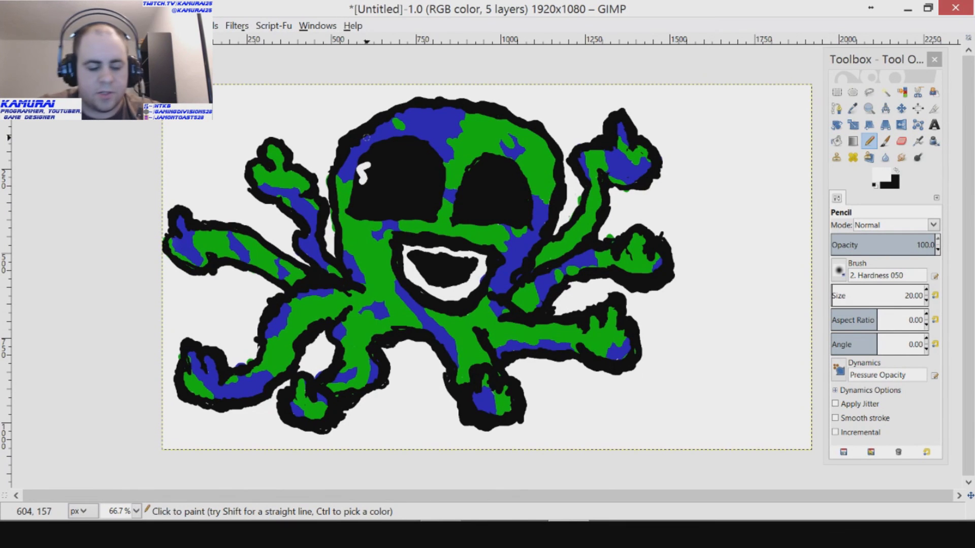
Draw curved white highlight arcs in the left and right eyes, redoing the right eye's arc.
left_click_drag(363, 163, 365, 183)
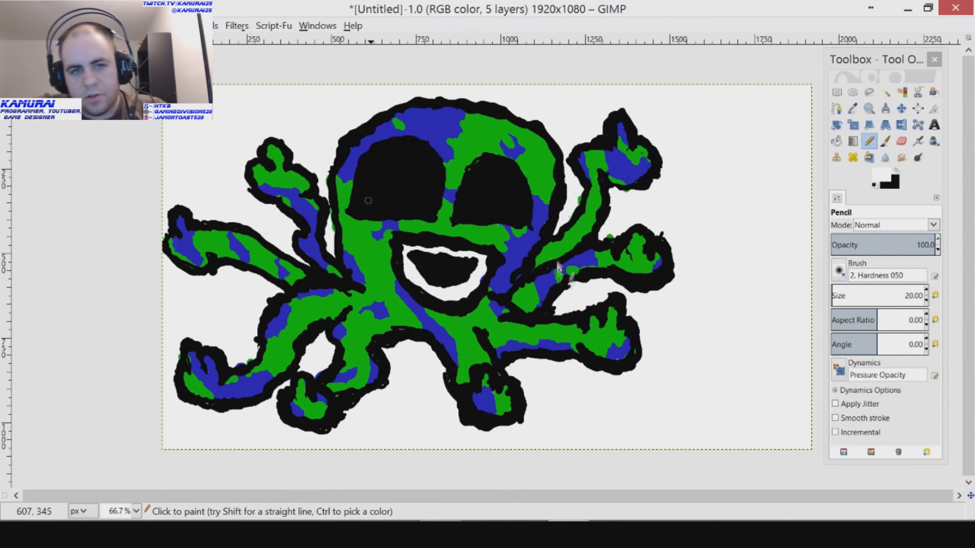
mouse_move(364, 182)
left_mouse_down()
mouse_move(385, 154)
mouse_move(421, 155)
mouse_move(381, 155)
mouse_move(412, 155)
left_mouse_up()
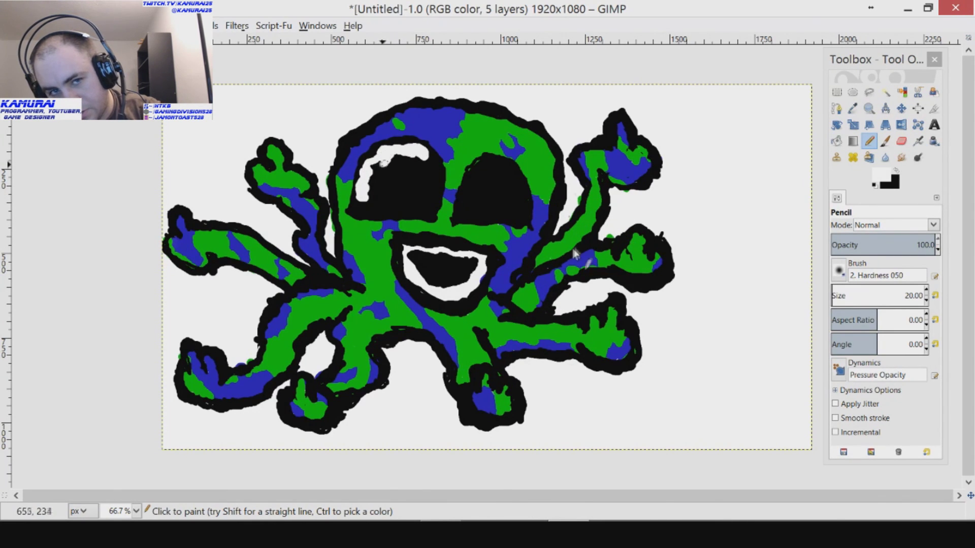
mouse_move(508, 172)
left_mouse_down()
mouse_move(479, 172)
mouse_move(464, 214)
mouse_move(456, 202)
mouse_move(463, 204)
mouse_move(470, 178)
left_mouse_up()
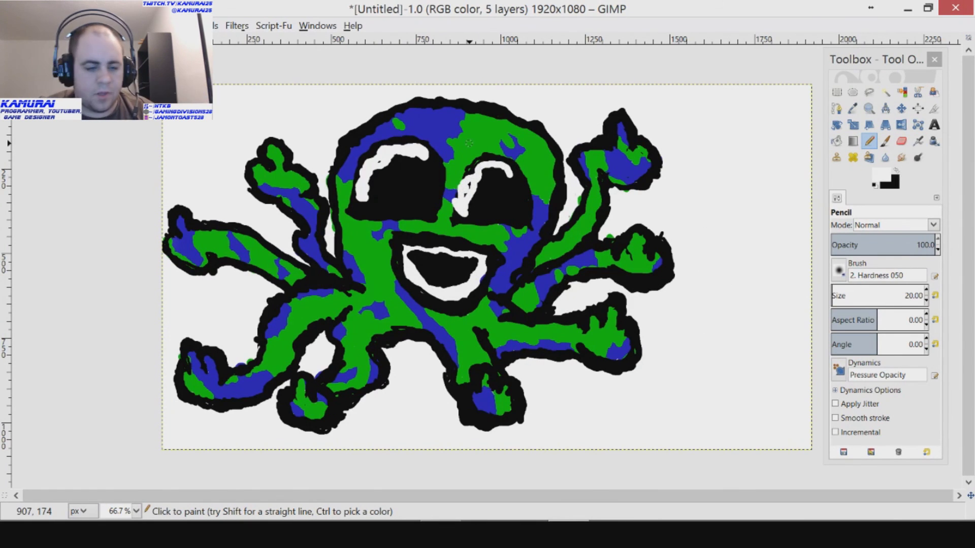
key("ctrl+z")
mouse_move(516, 176)
left_mouse_down()
mouse_move(500, 165)
mouse_move(477, 175)
mouse_move(465, 212)
mouse_move(473, 186)
left_mouse_up()
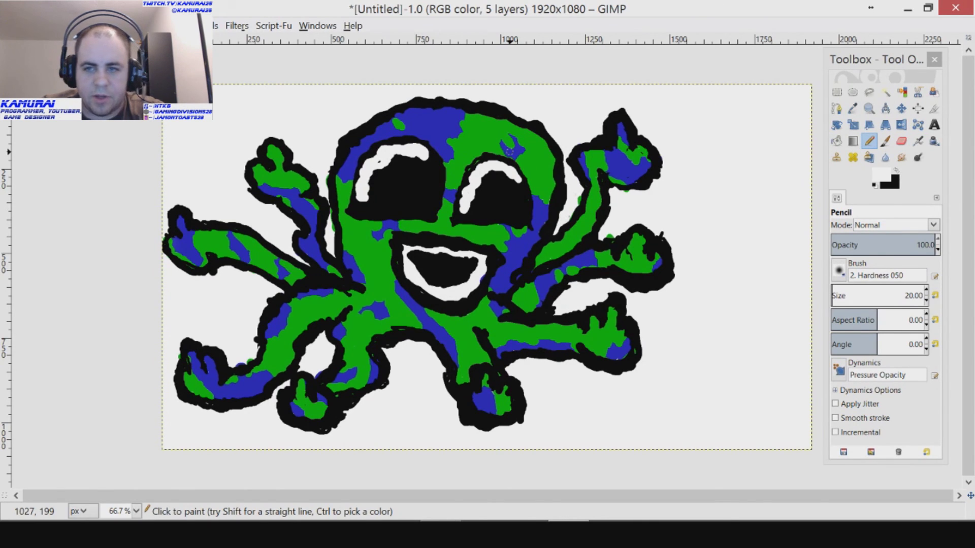
Darken the body's bright green to 007800 and make it the foreground colour.
left_click(878, 177)
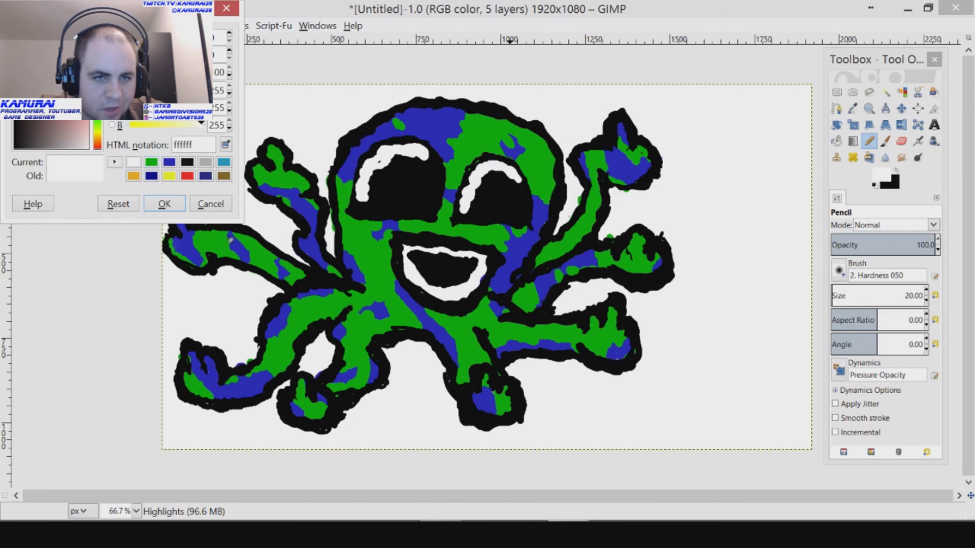
left_click(151, 162)
left_click(229, 75)
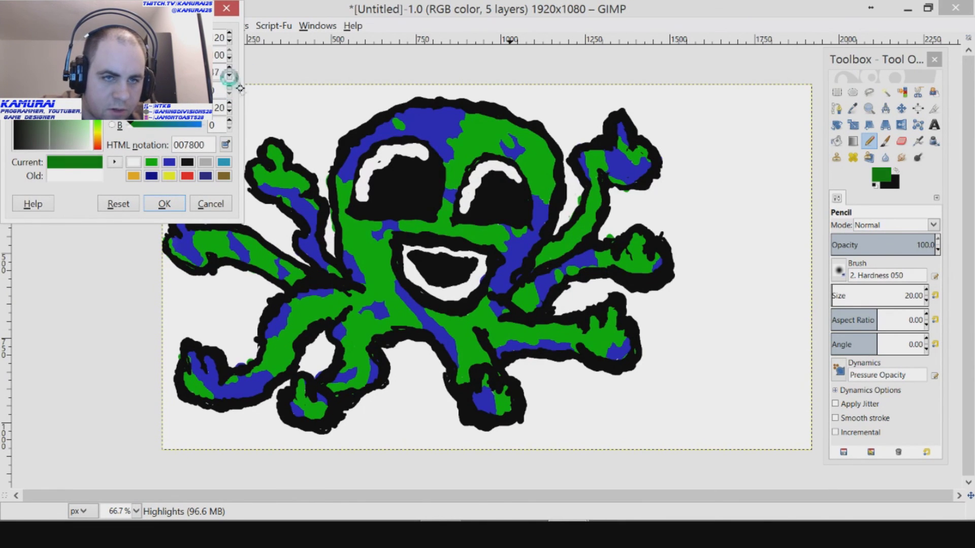
key("Return")
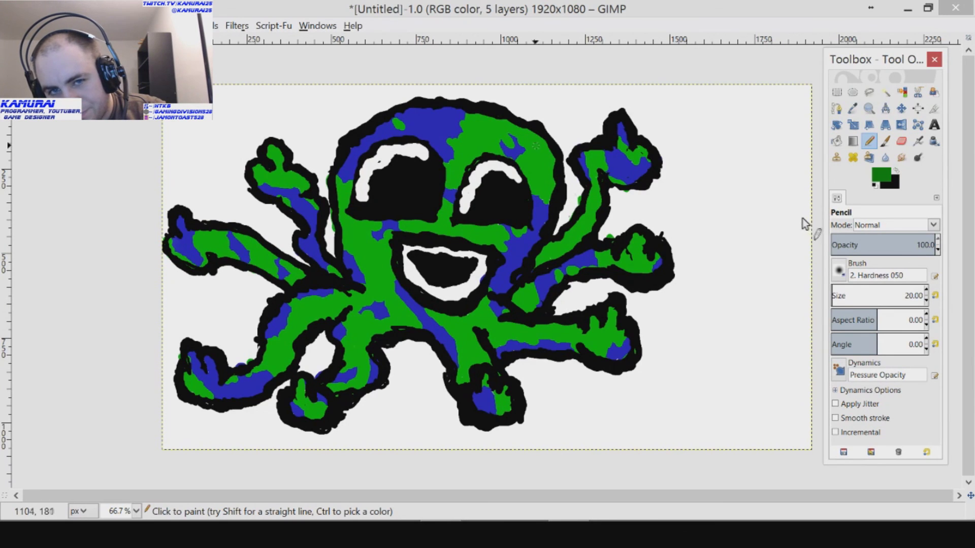
Add short dark green shading marks on the head, tentacles and left body, then swap to black.
mouse_move(531, 144)
left_mouse_down()
mouse_move(538, 184)
mouse_move(537, 144)
left_mouse_up()
left_click_drag(588, 342, 596, 347)
left_click_drag(646, 273, 628, 268)
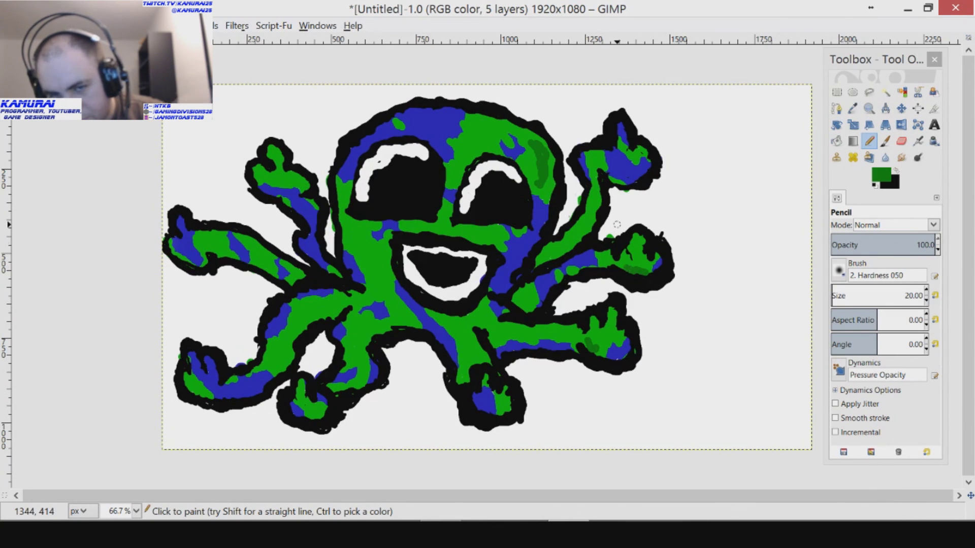
left_click_drag(295, 302, 323, 303)
left_click_drag(282, 353, 274, 367)
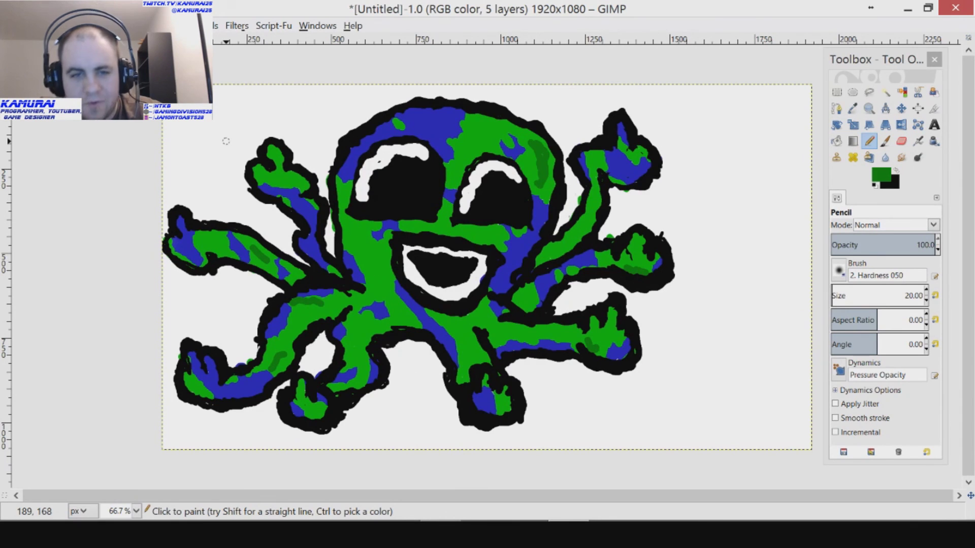
left_click_drag(344, 230, 359, 255)
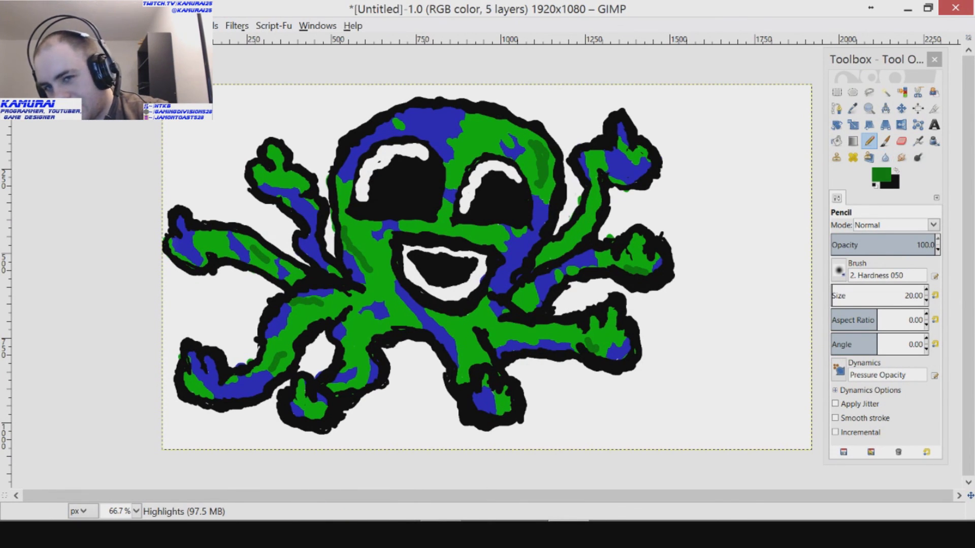
left_click(897, 172)
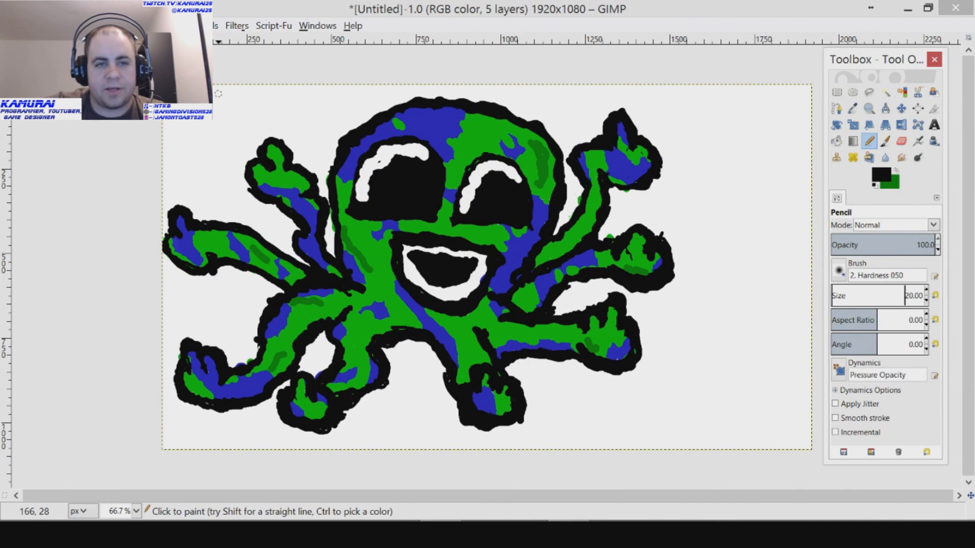
Sketch a small black stick figure in the canvas's upper-left corner, redrawing it once.
left_click(186, 121)
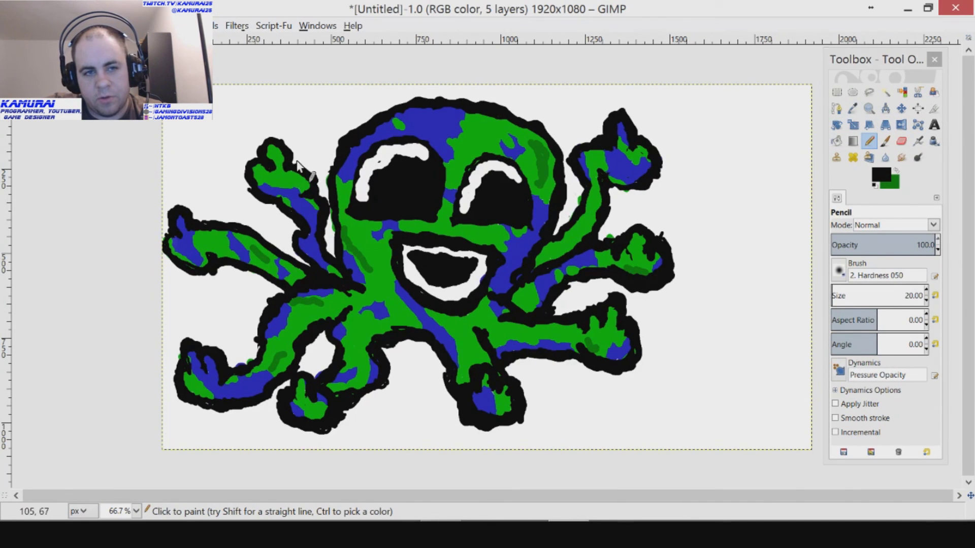
mouse_move(185, 133)
left_mouse_down()
mouse_move(231, 124)
mouse_move(203, 120)
mouse_move(195, 166)
mouse_move(204, 140)
mouse_move(216, 177)
left_mouse_up()
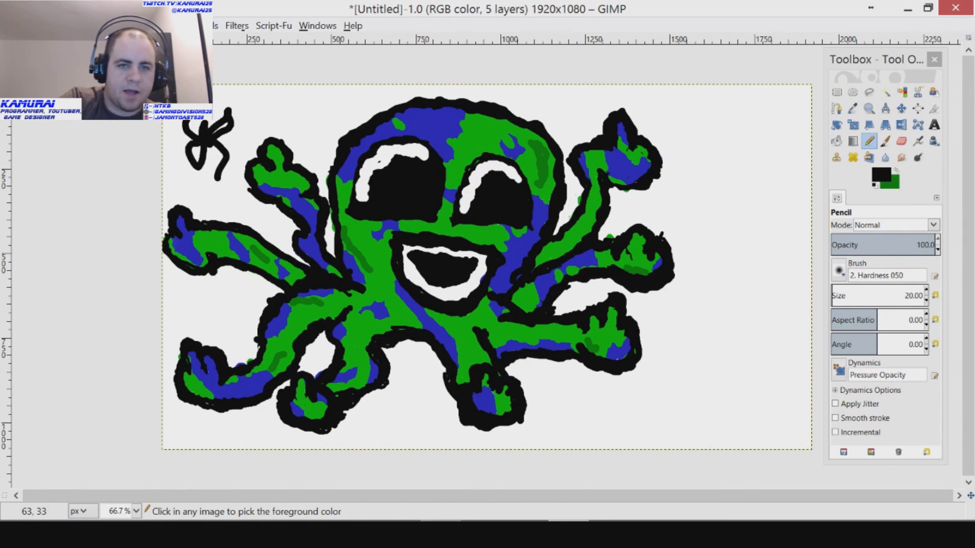
key("ctrl+z")
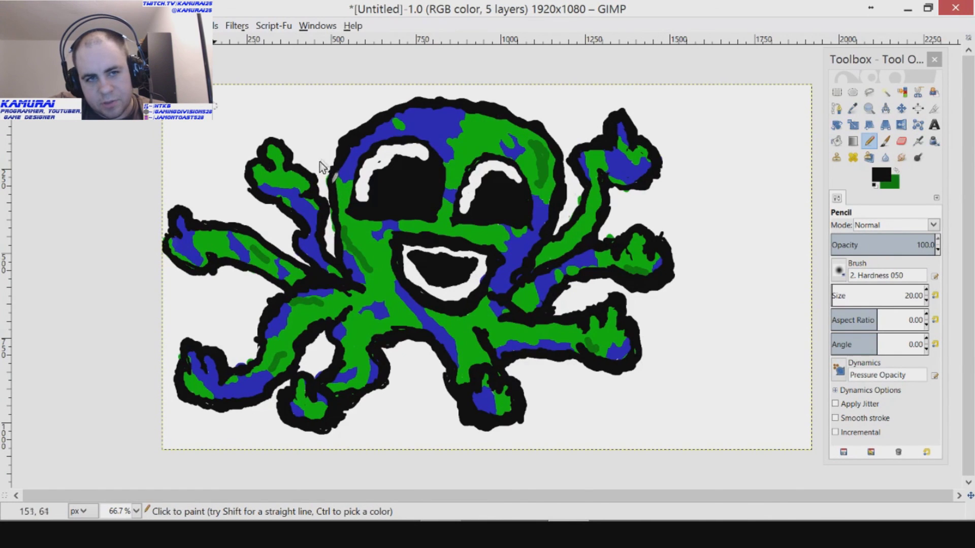
mouse_move(174, 122)
left_mouse_down()
mouse_move(207, 142)
mouse_move(231, 121)
mouse_move(199, 136)
mouse_move(198, 126)
mouse_move(193, 162)
mouse_move(200, 144)
mouse_move(217, 152)
mouse_move(222, 171)
left_mouse_up()
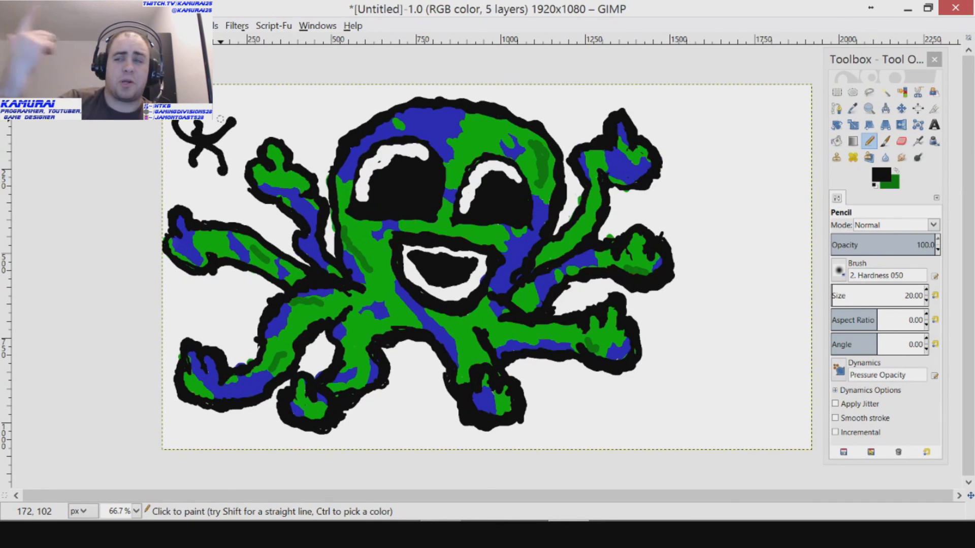